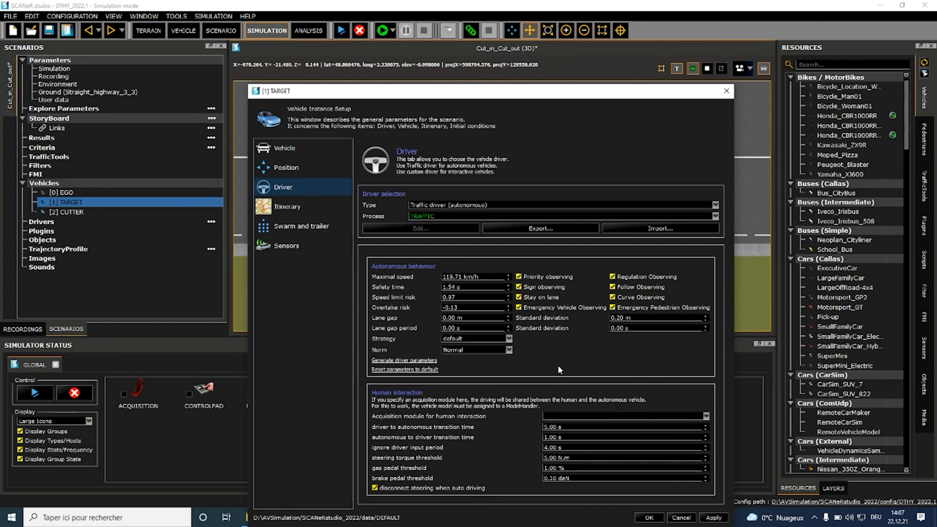
Step: Close the TARGET vehicle's setup and review the CUTTER vehicle's driver settings
{"action": "left_click", "coordinate": [649, 517]}
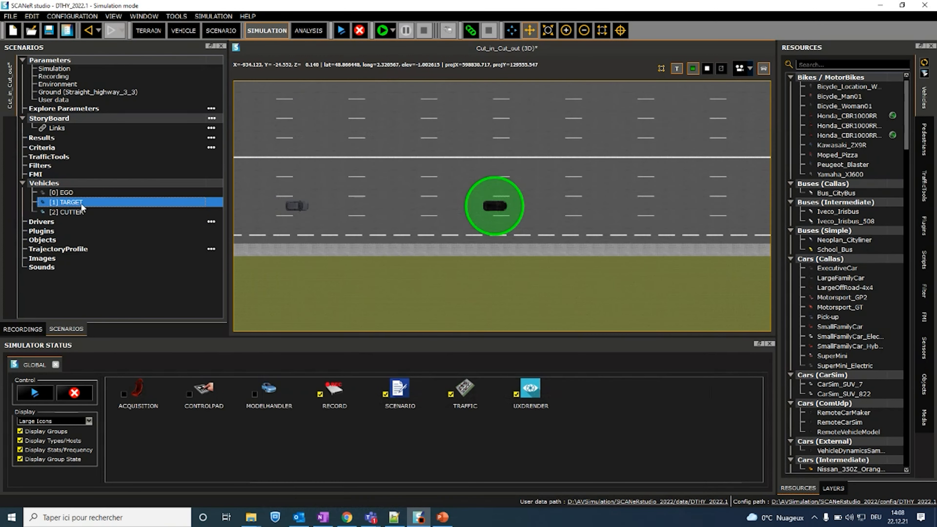
{"action": "double_click", "coordinate": [82, 213]}
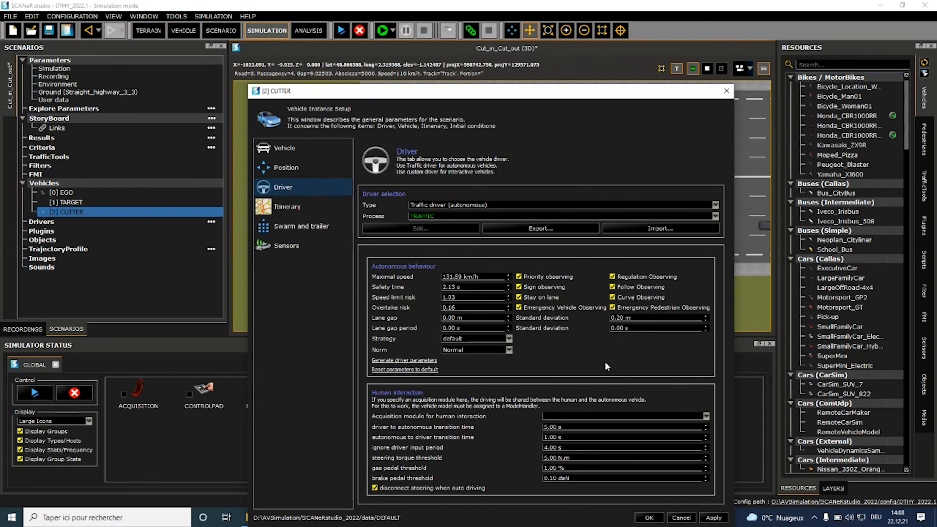
{"action": "left_click", "coordinate": [652, 517]}
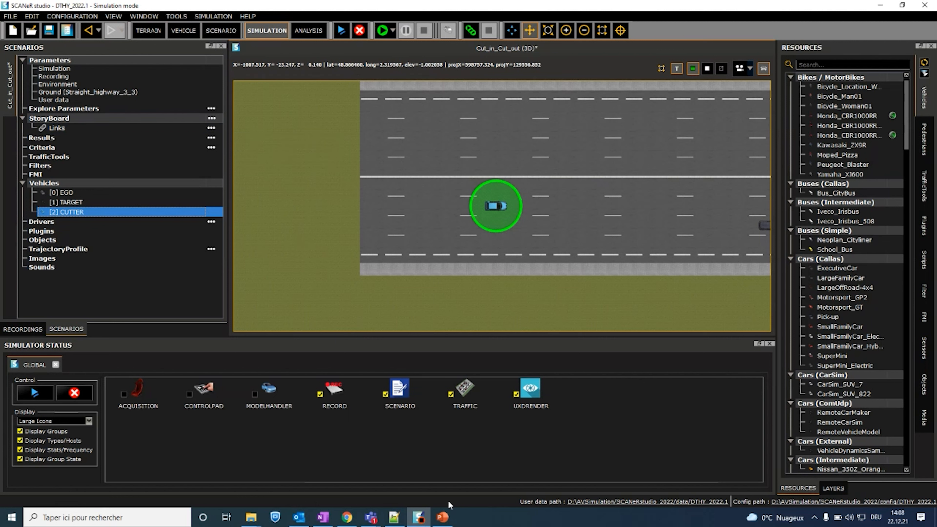
Step: Switch to PowerPoint to check the Cut-in Cut-out scenario slides, and return to SCANeR studio
{"action": "left_click", "coordinate": [443, 517]}
{"action": "left_click", "coordinate": [71, 182]}
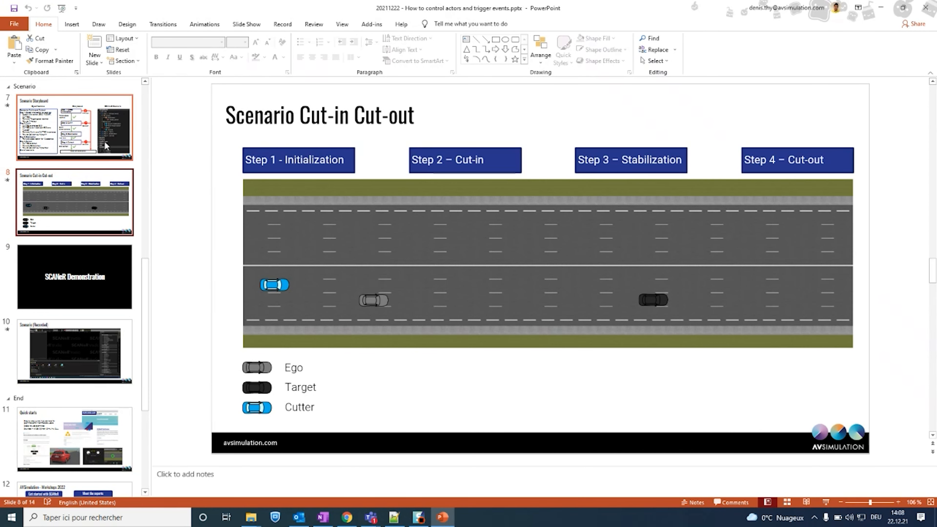
{"action": "left_click", "coordinate": [444, 519]}
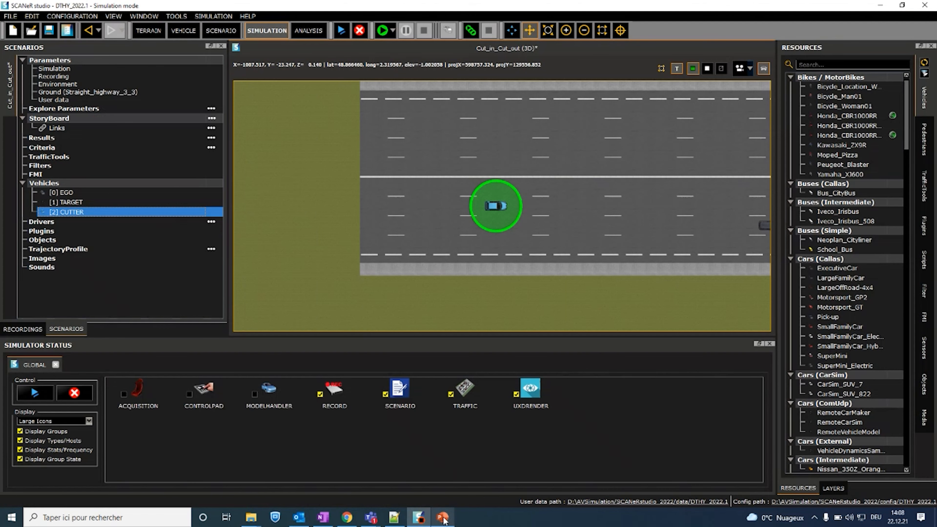
Step: Add a new step to the scenario's StoryBoard
{"action": "left_click", "coordinate": [211, 128]}
{"action": "left_click", "coordinate": [212, 119]}
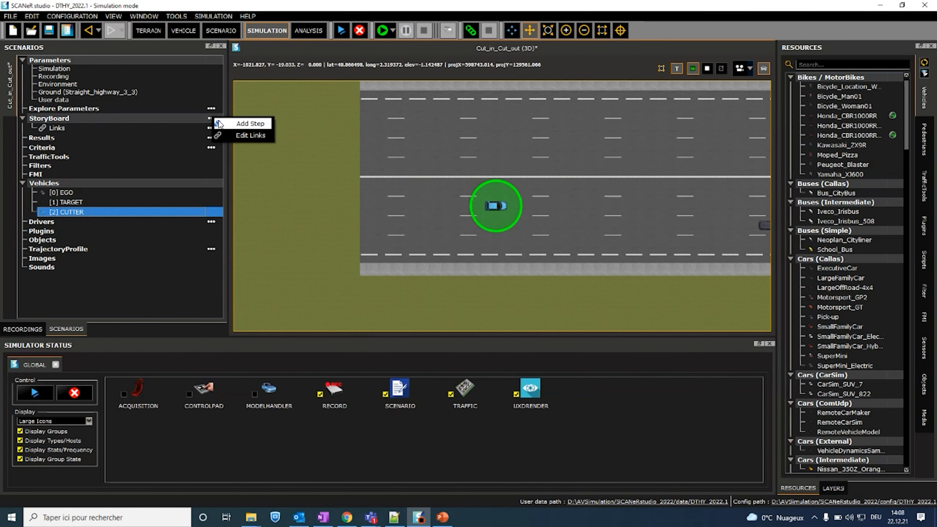
{"action": "left_click", "coordinate": [225, 125]}
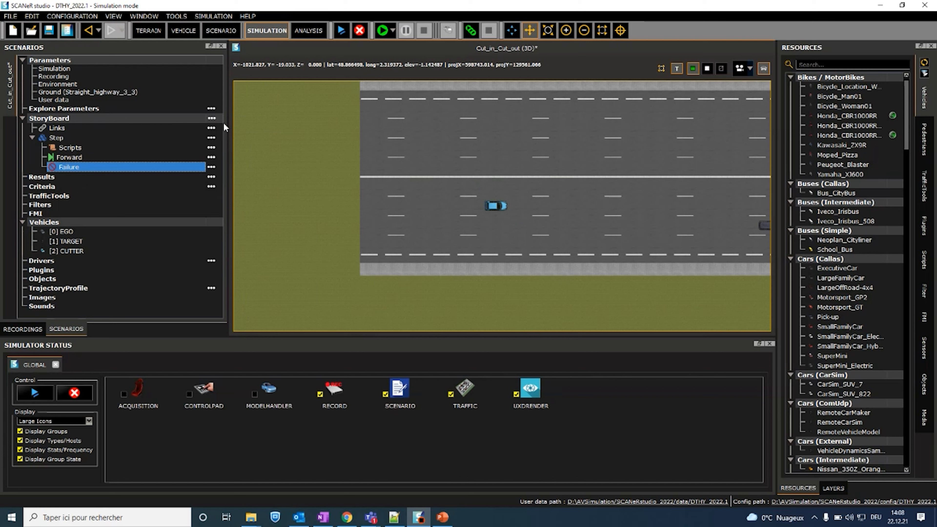
Step: Open the new step's properties and name it "Step 1:Manage speed"
{"action": "double_click", "coordinate": [104, 138]}
{"action": "type", "text": "1"}
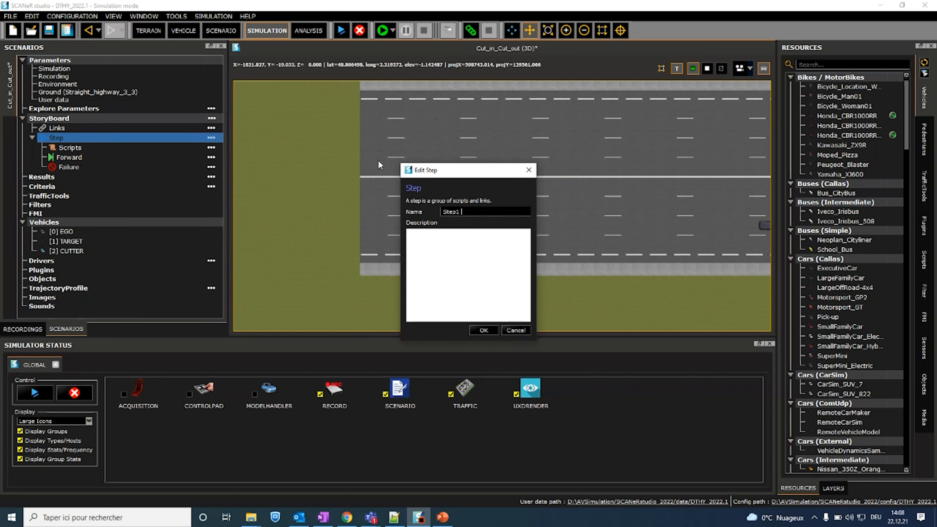
{"action": "type", "text": " Cut in"}
{"action": "key", "text": "BackSpace"}
{"action": "key", "text": "BackSpace"}
{"action": "key", "text": "BackSpace"}
{"action": "key", "text": "BackSpace"}
{"action": "key", "text": "BackSpace"}
{"action": "key", "text": "BackSpace"}
{"action": "key", "text": "BackSpace"}
{"action": "key", "text": "BackSpace"}
{"action": "type", "text": "1:Manage speed"}
Step: Describe the step as "This step is to manage the initialization of the cars" and confirm its properties
{"action": "left_click", "coordinate": [433, 235]}
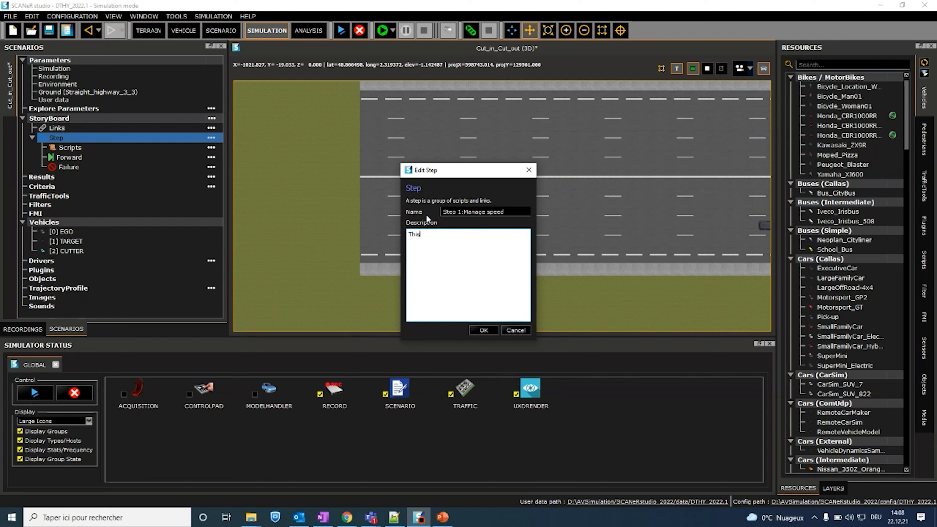
{"action": "type", "text": "This step is to manage the initialization of the"}
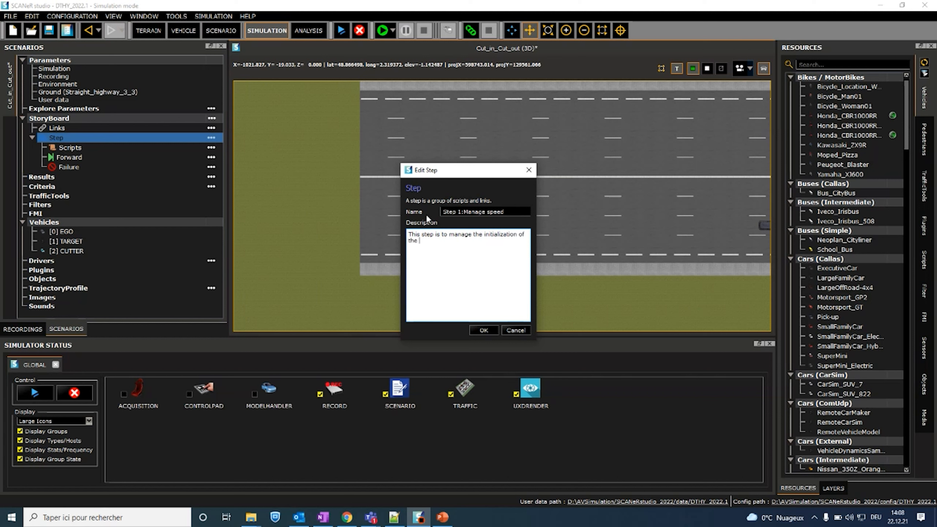
{"action": "type", "text": " cars"}
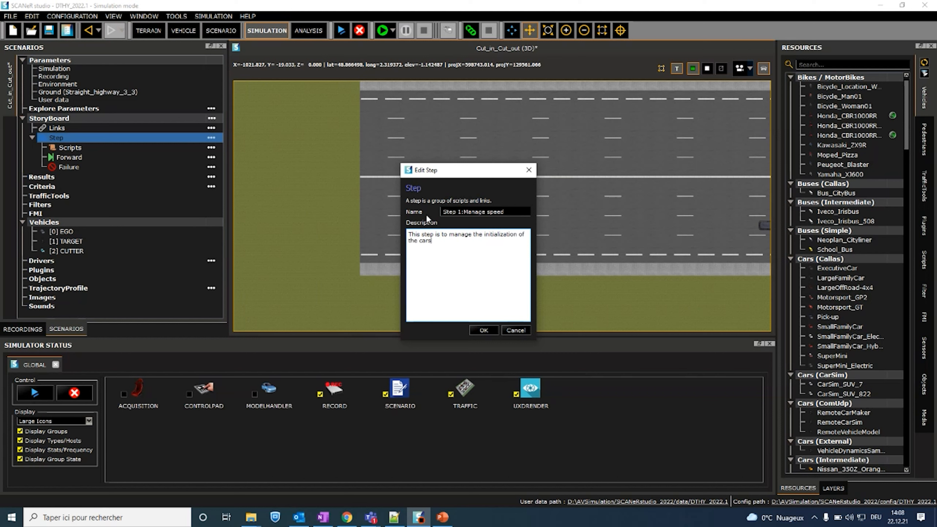
{"action": "left_click", "coordinate": [493, 329]}
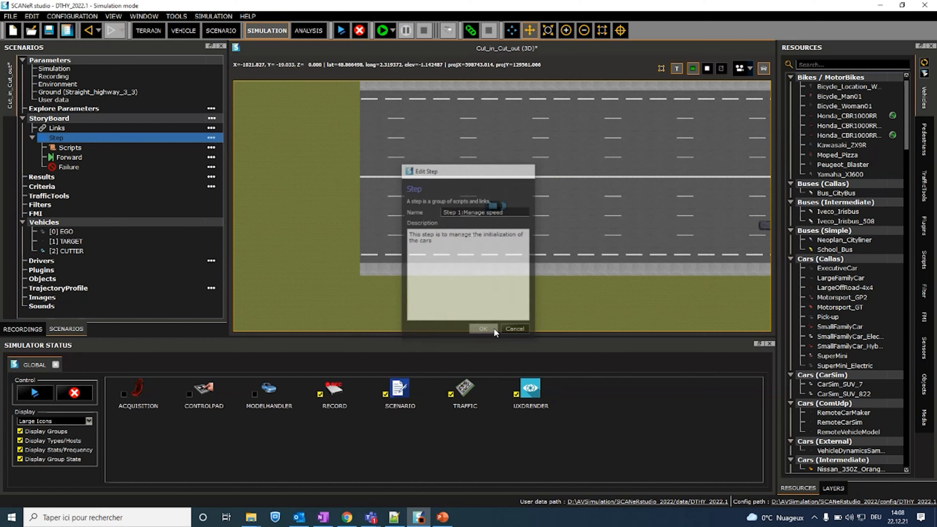
Step: Expand Step 1 and add a new script under its Scripts
{"action": "left_click", "coordinate": [33, 138]}
{"action": "left_click", "coordinate": [58, 148]}
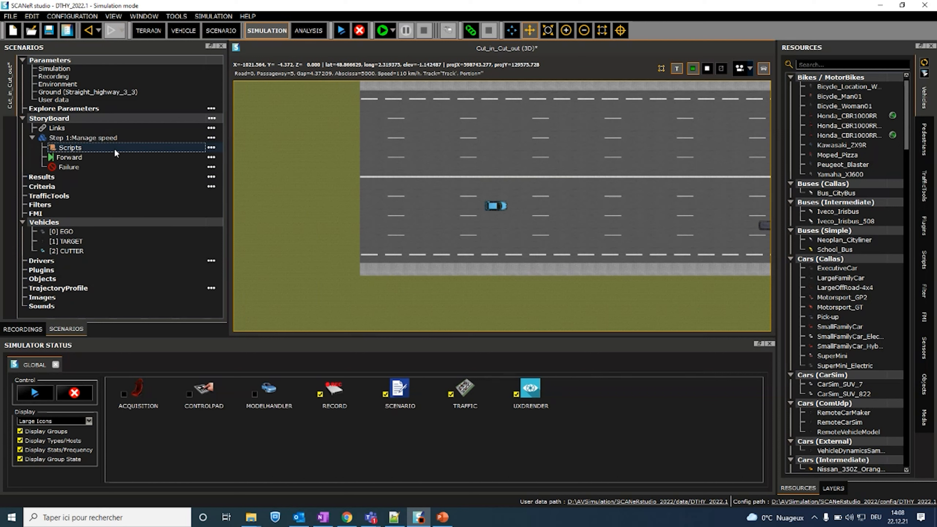
{"action": "left_click", "coordinate": [212, 147]}
{"action": "left_click", "coordinate": [223, 152]}
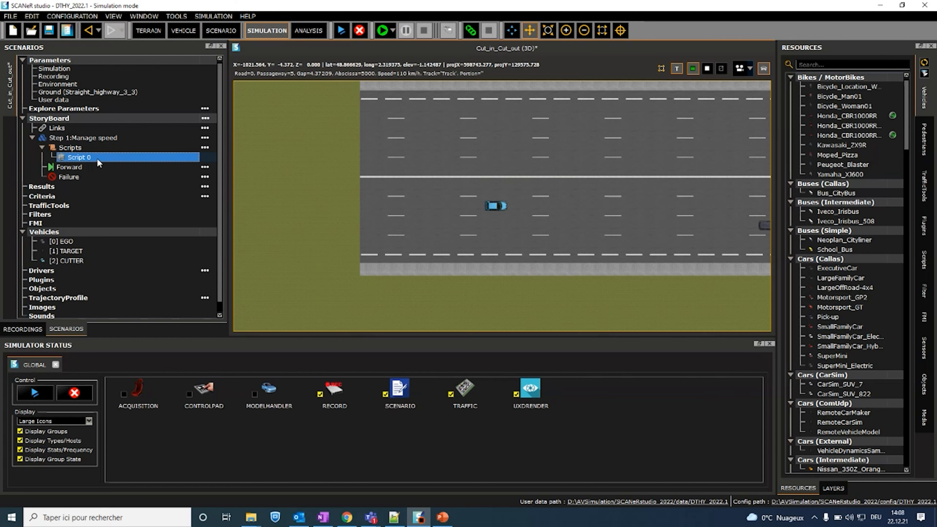
Step: Review the Step 1 specifications on PowerPoint's Scenario Storyboard slide, and return to SCANeR studio
{"action": "left_click", "coordinate": [446, 517]}
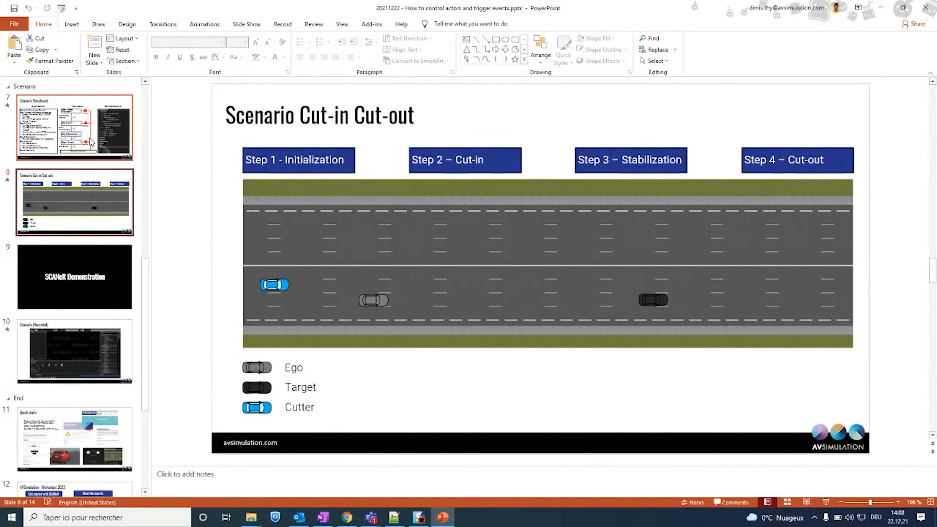
{"action": "key", "text": "Page_Up"}
{"action": "left_click_drag", "start_coordinate": [225, 183], "coordinate": [343, 237]}
{"action": "left_click", "coordinate": [345, 238]}
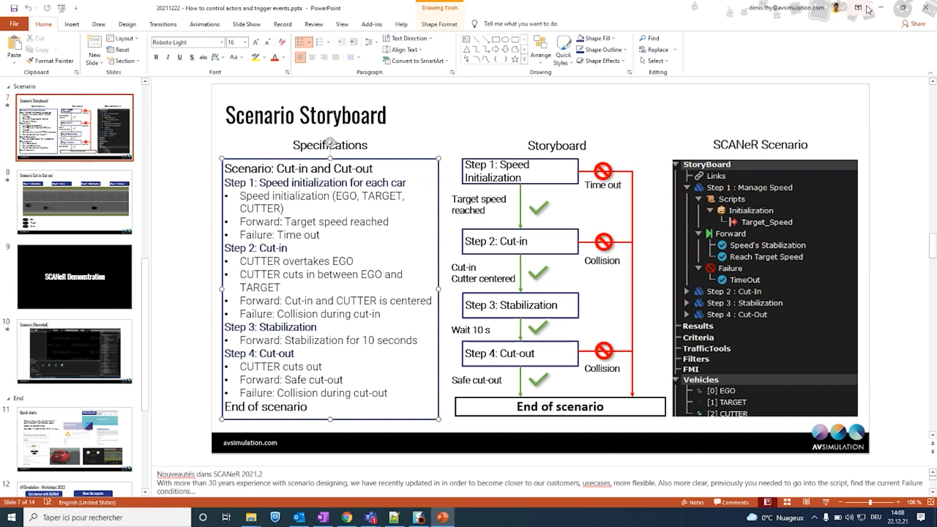
{"action": "left_click", "coordinate": [880, 8]}
Step: Open the new script of Step 1 and rename it "Initialization"
{"action": "double_click", "coordinate": [84, 157]}
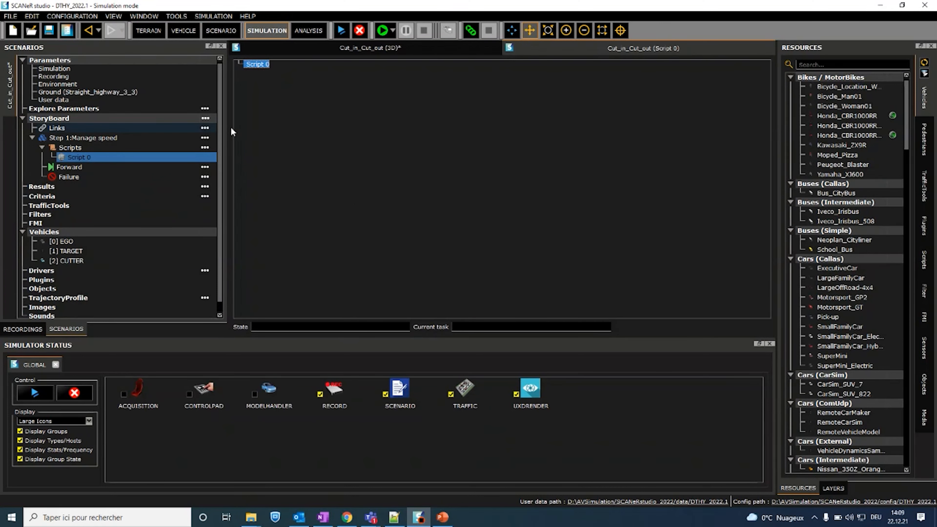
{"action": "type", "text": "1"}
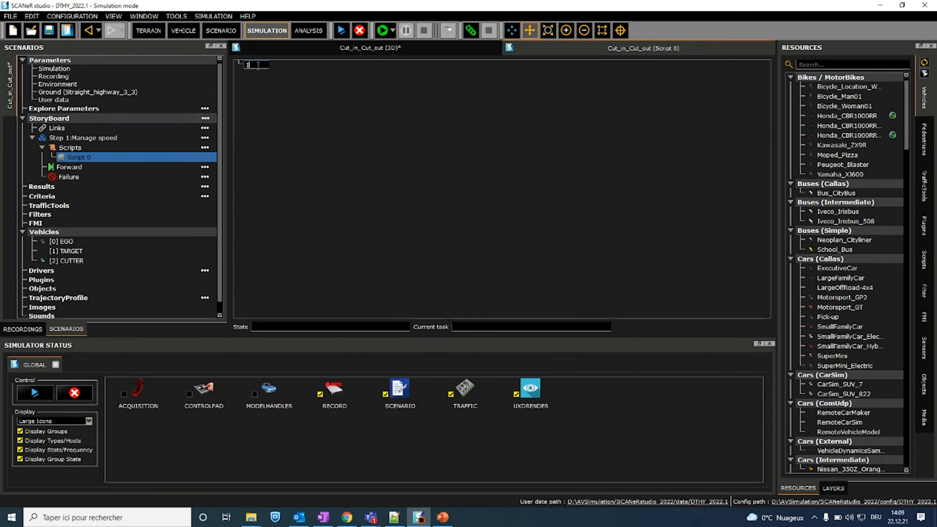
{"action": "type", "text": "nitialization"}
{"action": "key", "text": "Return"}
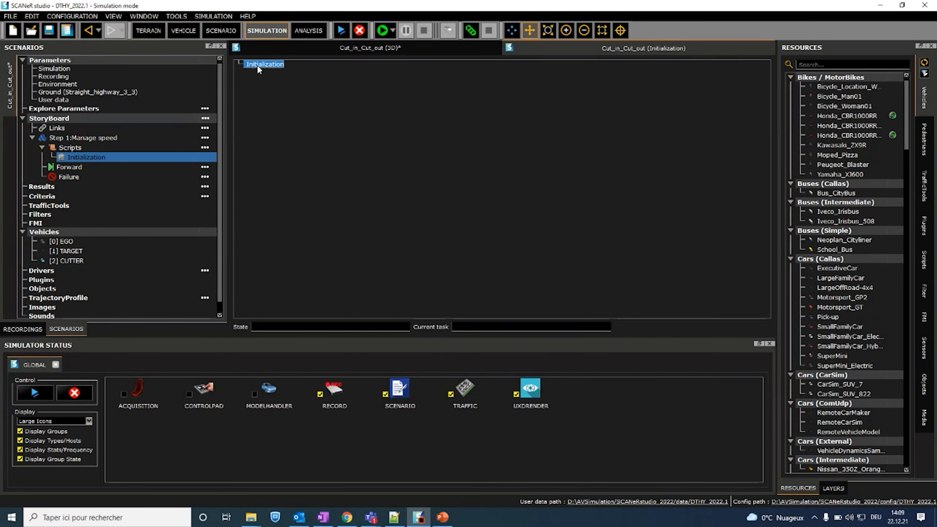
Step: Insert an output variable named Target_Speed into the Initialization script
{"action": "right_click", "coordinate": [257, 64]}
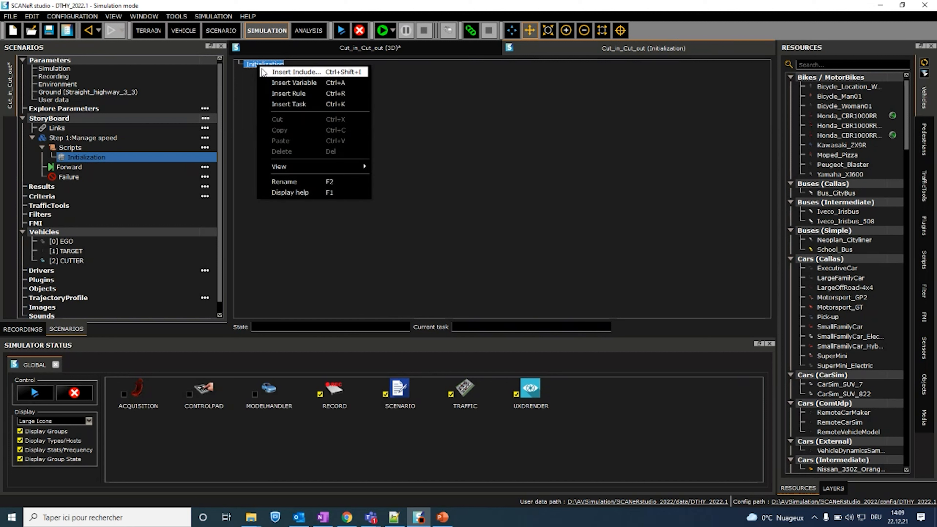
{"action": "left_click", "coordinate": [295, 84]}
{"action": "left_click", "coordinate": [445, 237]}
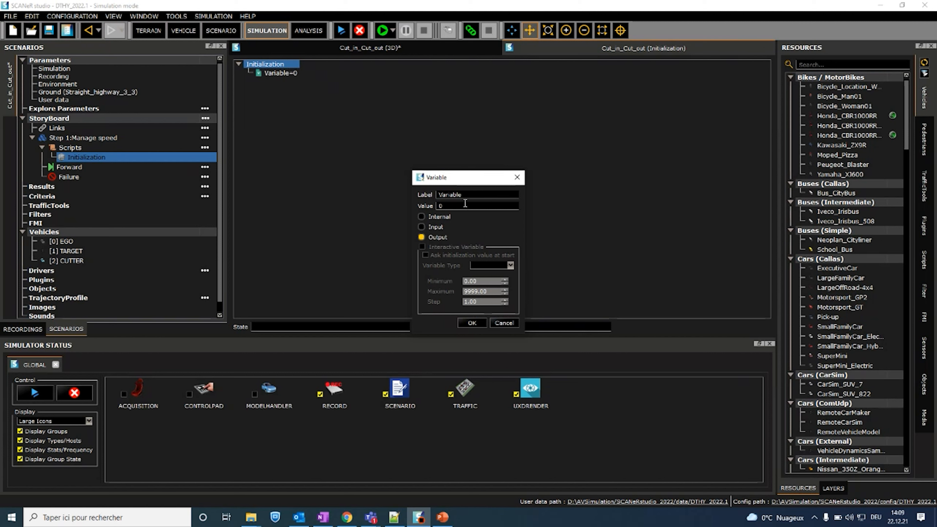
{"action": "double_click", "coordinate": [465, 192]}
{"action": "type", "text": "Target_Speed"}
{"action": "key", "text": "Return"}
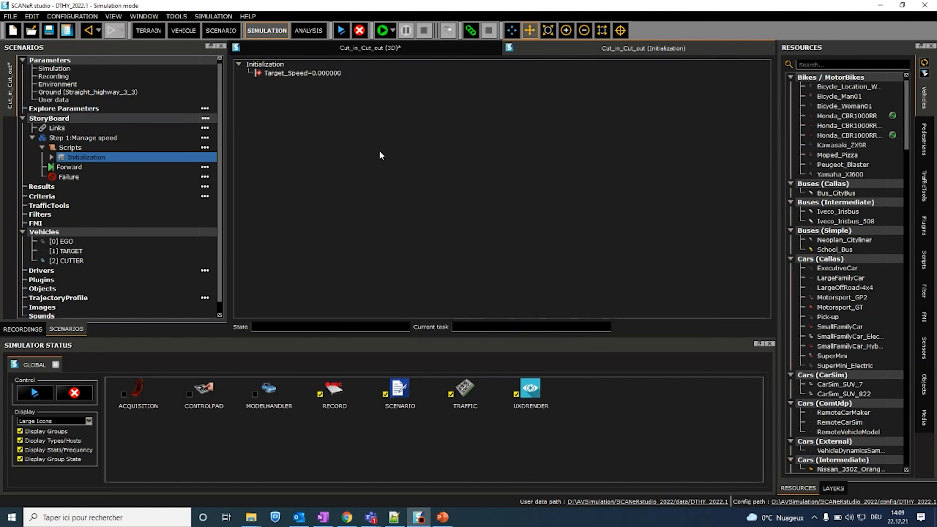
Step: Check Step 1's forward condition on the PowerPoint storyboard slide, and return to SCANeR studio
{"action": "left_click", "coordinate": [442, 517]}
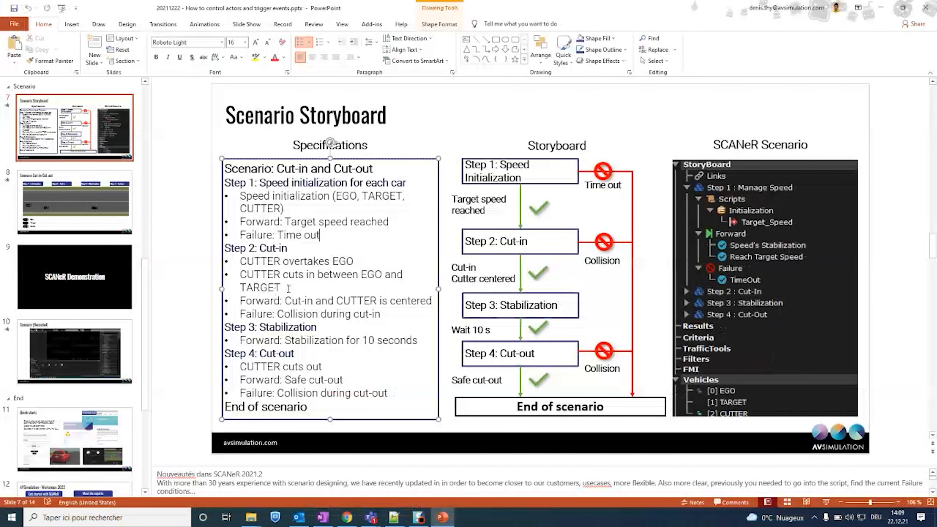
{"action": "left_click_drag", "start_coordinate": [285, 222], "coordinate": [346, 225]}
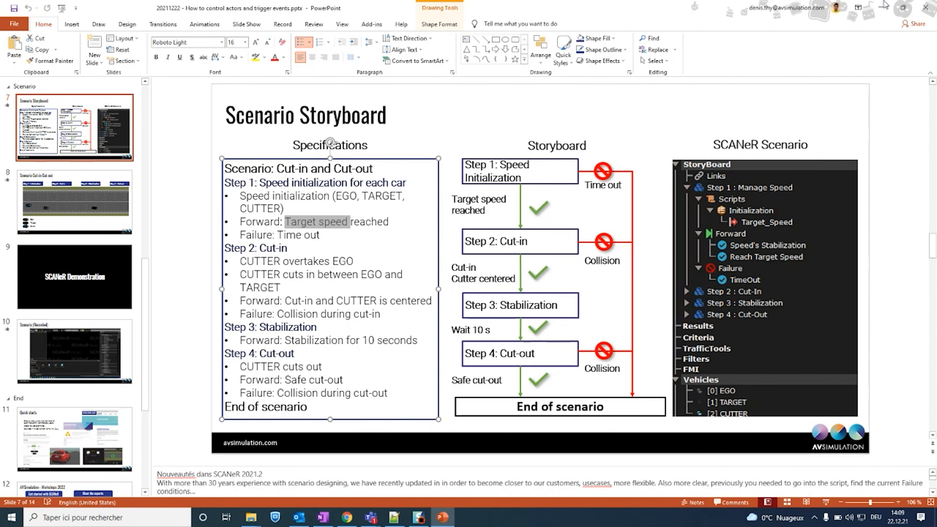
{"action": "left_click", "coordinate": [418, 517]}
Step: Insert a rule into the Initialization script and label it "Rule: Set safety for EGO"
{"action": "right_click", "coordinate": [268, 64]}
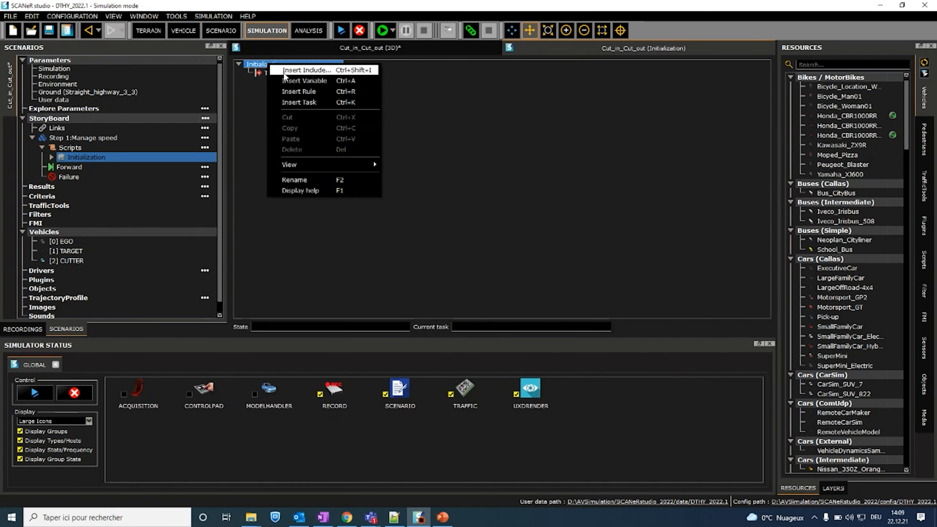
{"action": "left_click", "coordinate": [294, 91]}
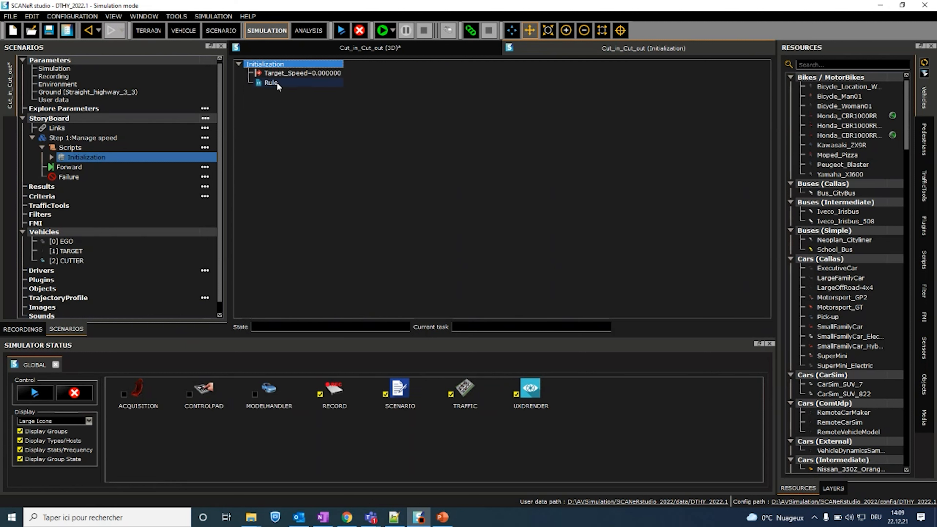
{"action": "left_click", "coordinate": [277, 82]}
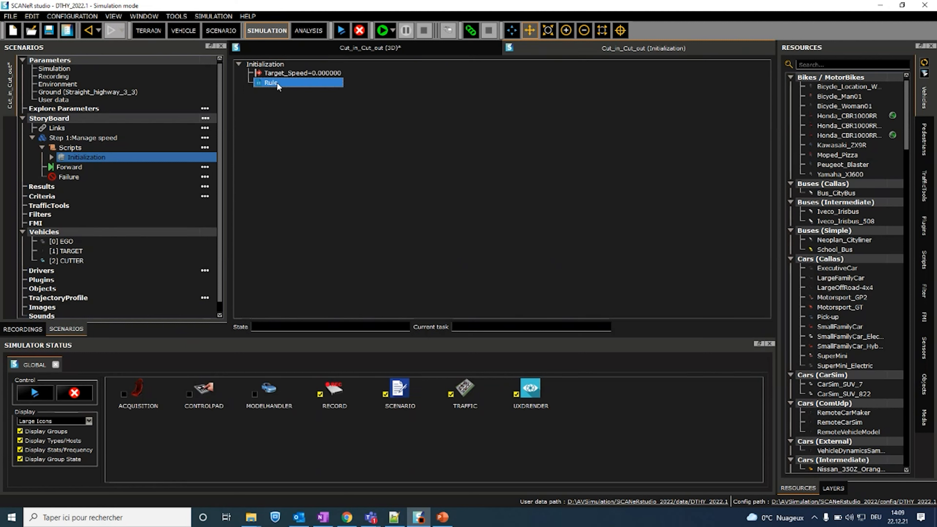
{"action": "double_click", "coordinate": [277, 82]}
{"action": "left_click", "coordinate": [427, 257]}
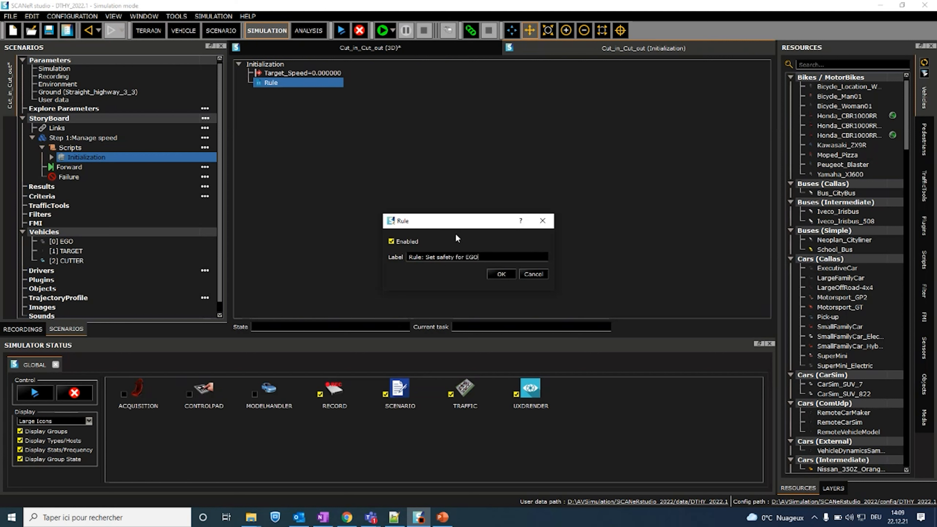
{"action": "left_click", "coordinate": [506, 275]}
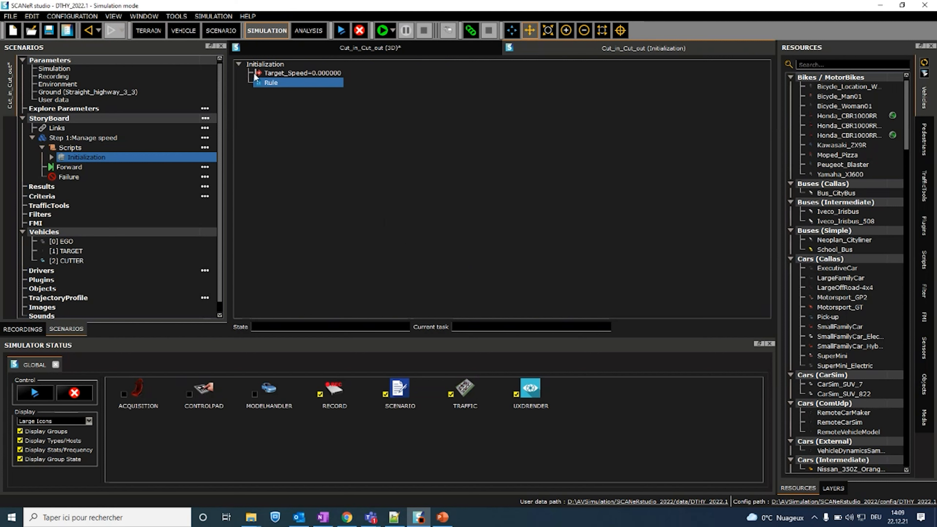
Step: Add the condition isScenarioBeginning, with type IS TRUE, to the EGO safety rule
{"action": "right_click", "coordinate": [270, 83]}
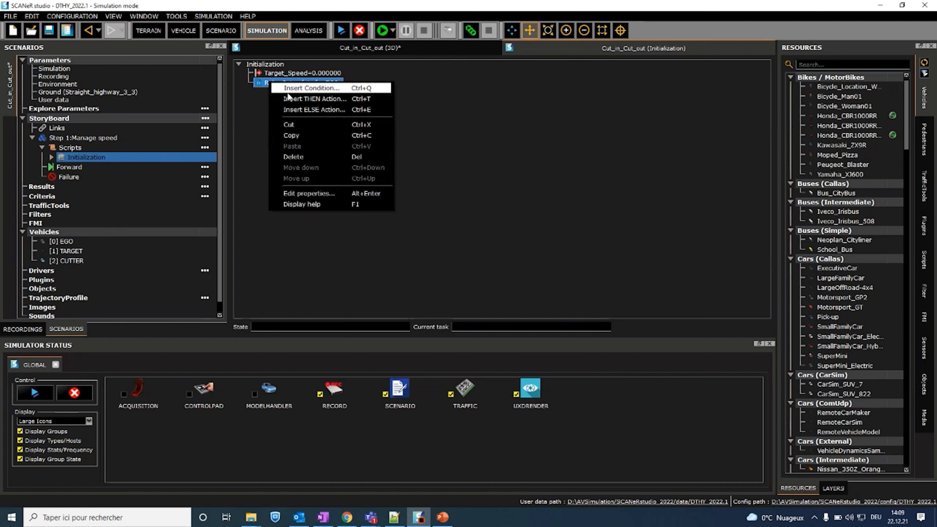
{"action": "left_click", "coordinate": [291, 88]}
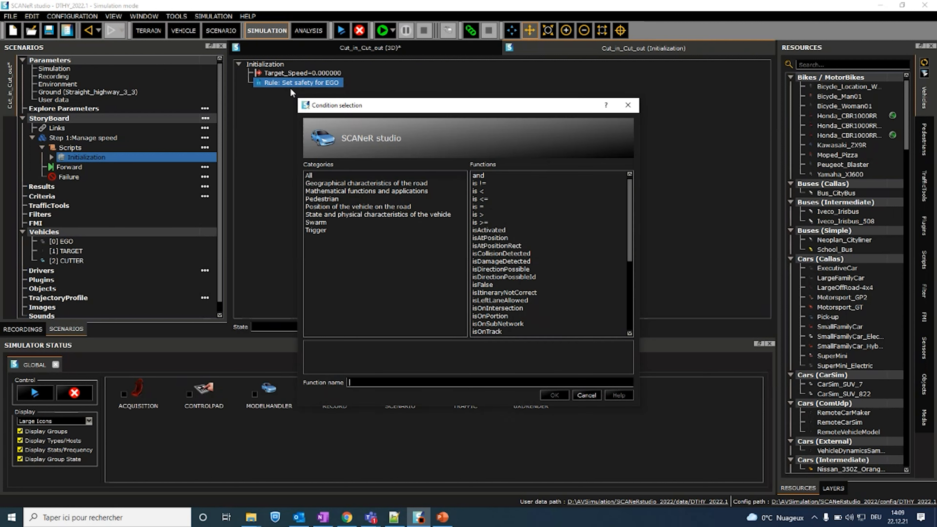
{"action": "type", "text": "scenario"}
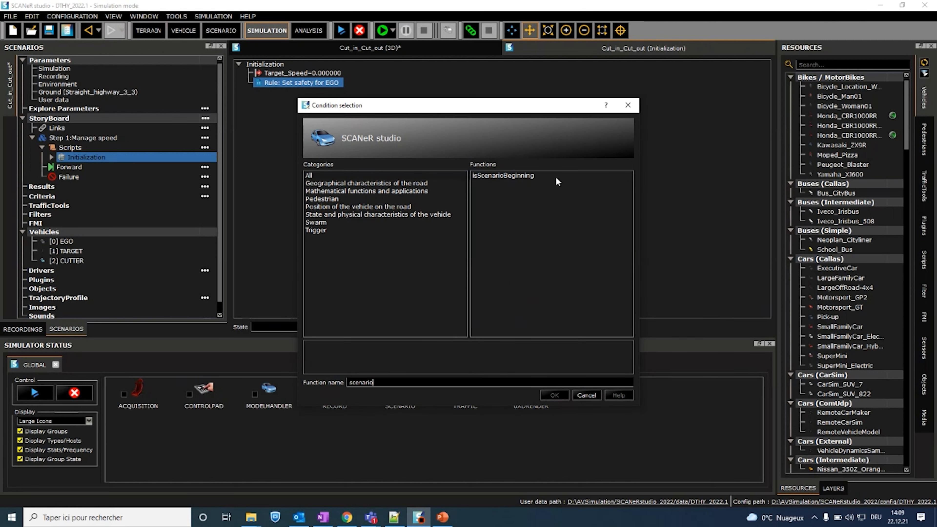
{"action": "left_click", "coordinate": [506, 176]}
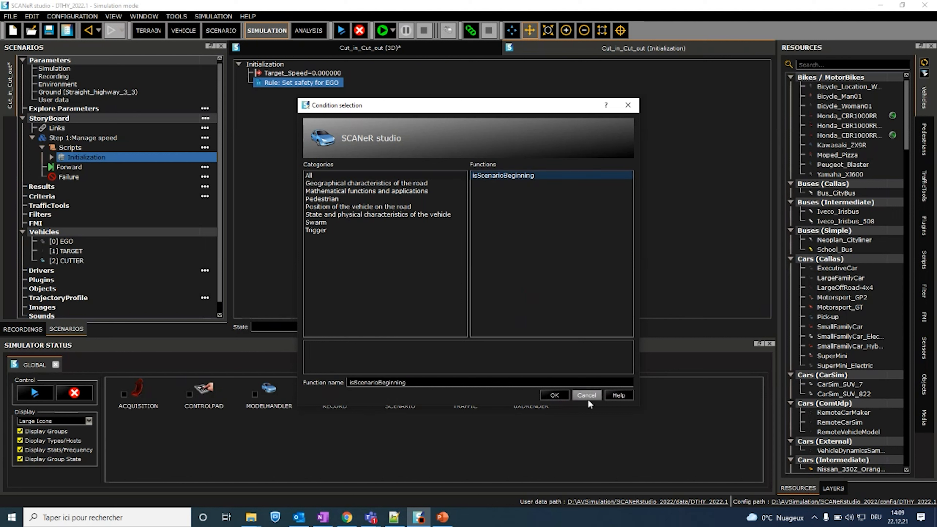
{"action": "left_click", "coordinate": [554, 394]}
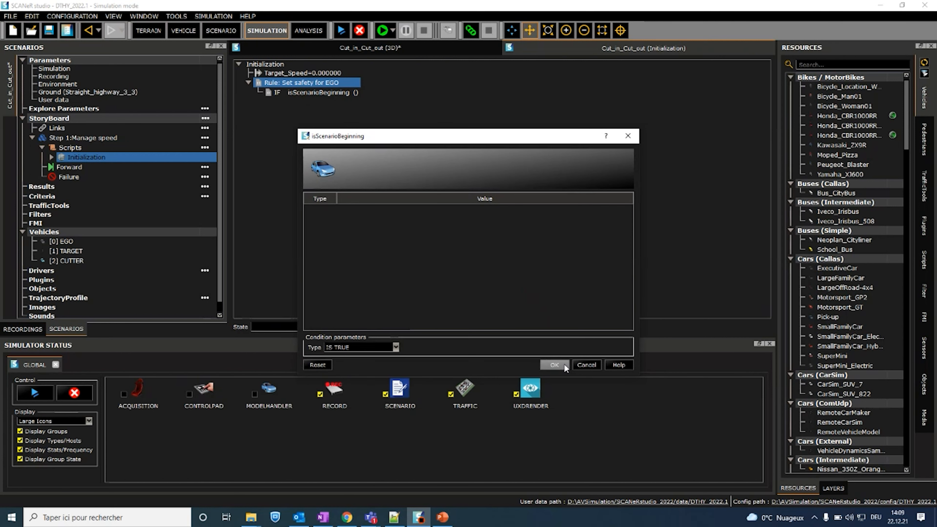
{"action": "left_click", "coordinate": [554, 365]}
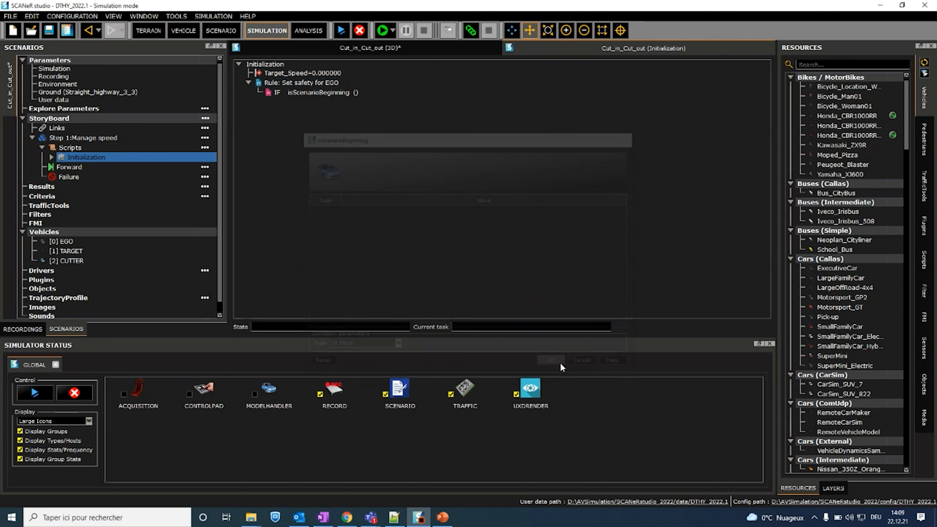
Step: Look up "safety" in the index of the scripting help, and put the help window away
{"action": "left_click", "coordinate": [252, 17]}
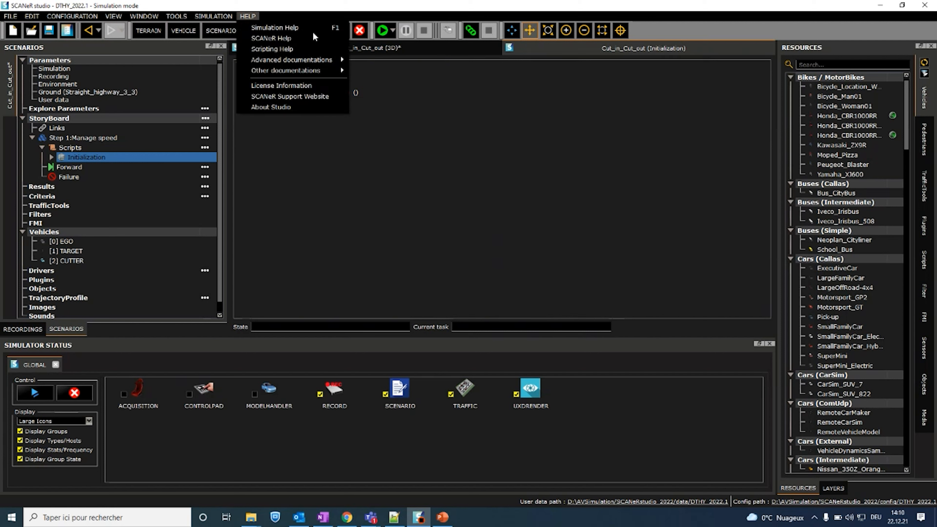
{"action": "left_click", "coordinate": [273, 49]}
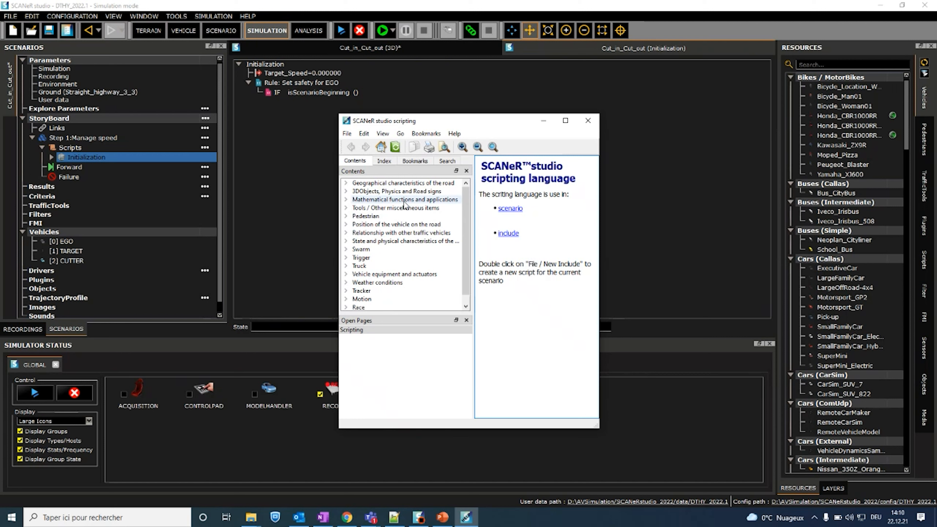
{"action": "left_click", "coordinate": [384, 162]}
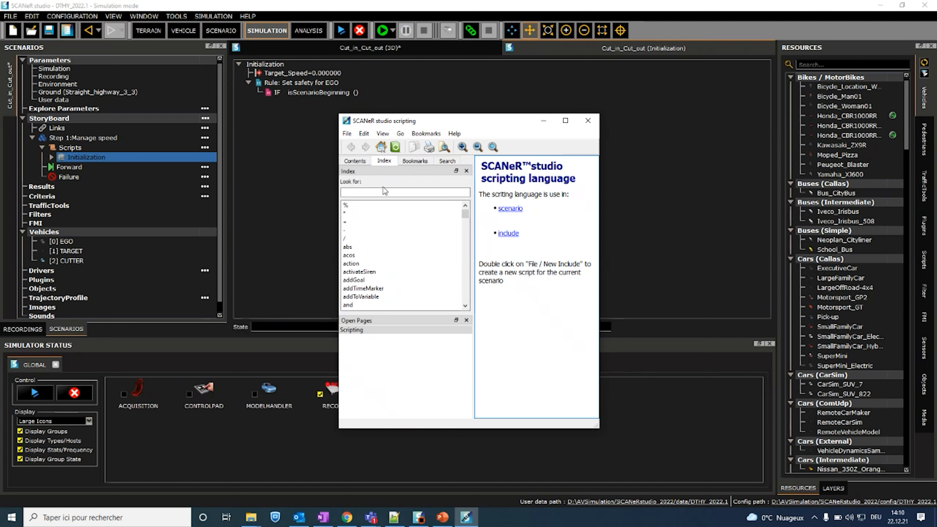
{"action": "type", "text": "safety"}
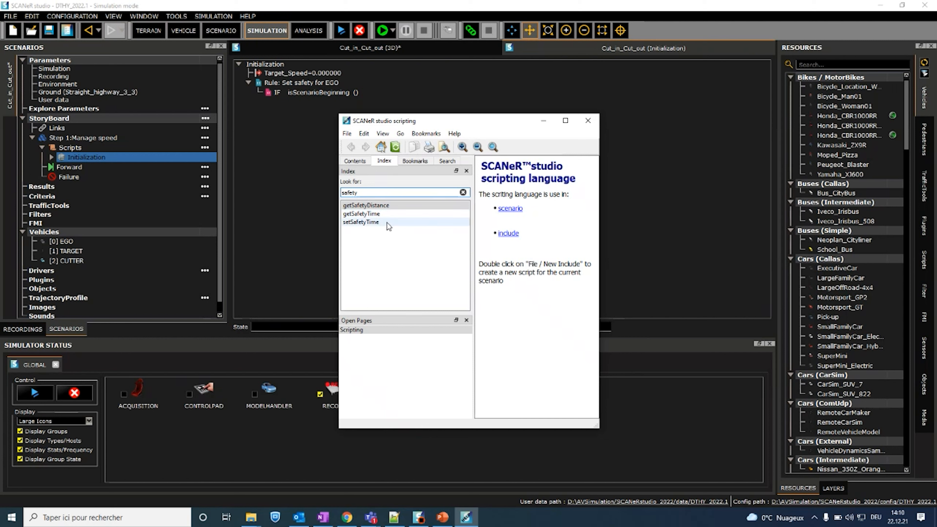
{"action": "left_click", "coordinate": [544, 122]}
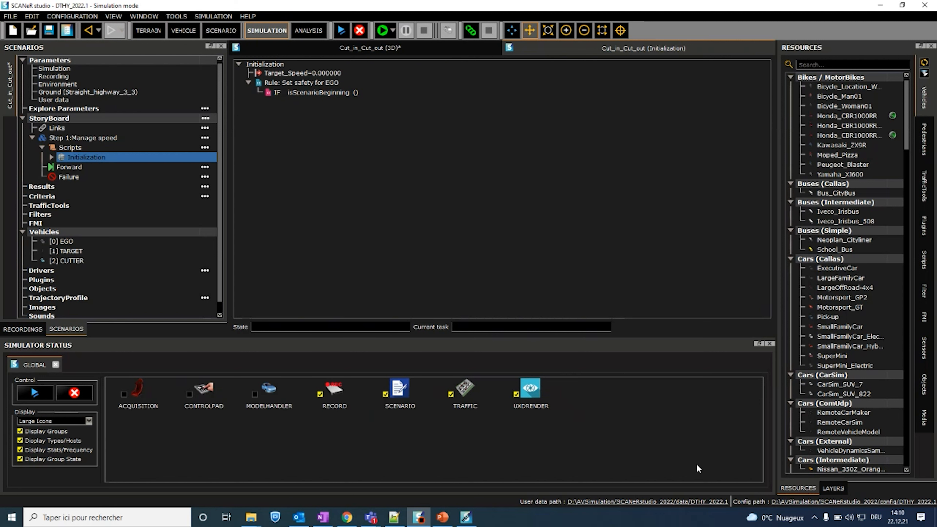
Step: Browse the example Python scripts in the DEFAULT data's script/python folder and its standalone subfolder, and return to SCANeR studio
{"action": "left_click", "coordinate": [703, 502]}
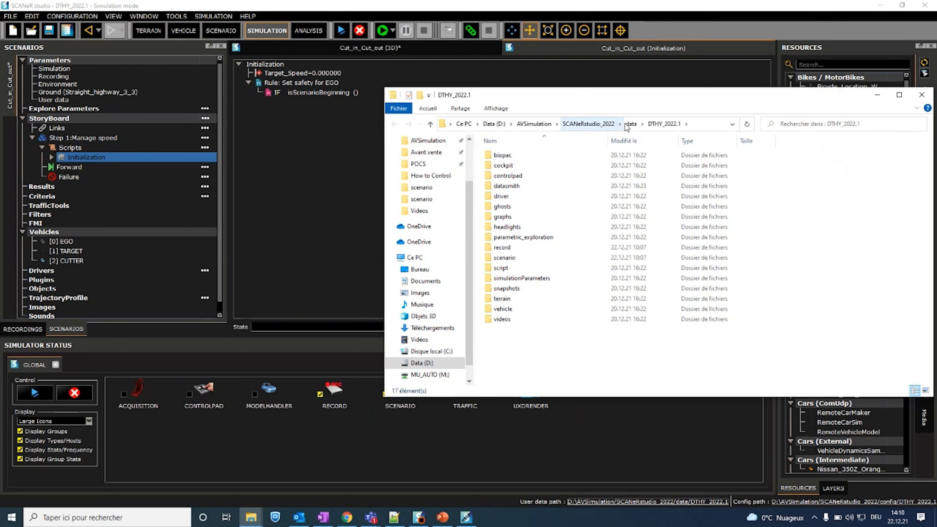
{"action": "left_click", "coordinate": [630, 124]}
{"action": "double_click", "coordinate": [528, 155]}
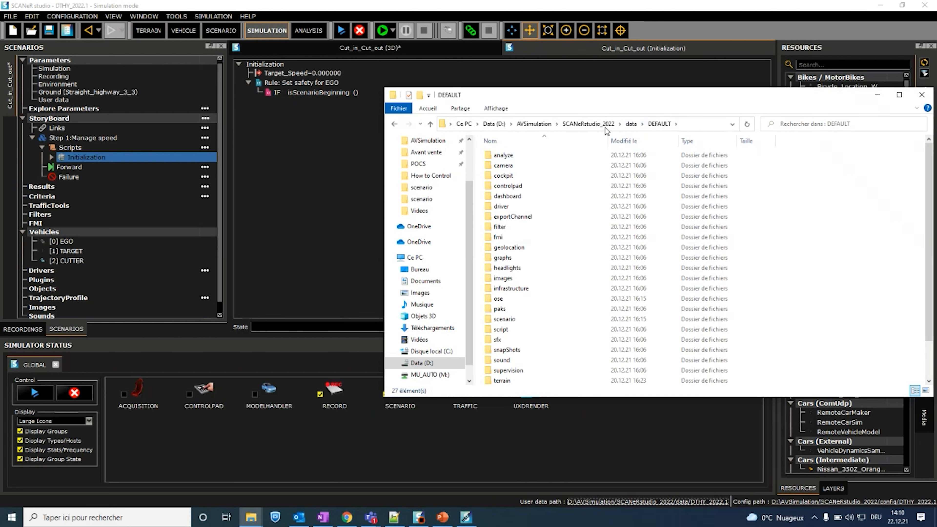
{"action": "scroll", "coordinate": [526, 272], "scroll_direction": "down", "scroll_amount": 2}
{"action": "double_click", "coordinate": [521, 288]}
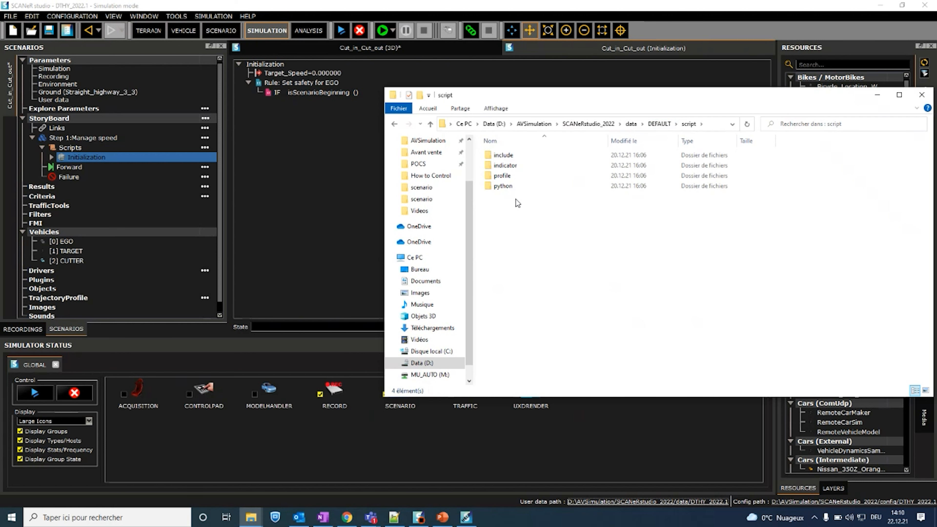
{"action": "double_click", "coordinate": [517, 184]}
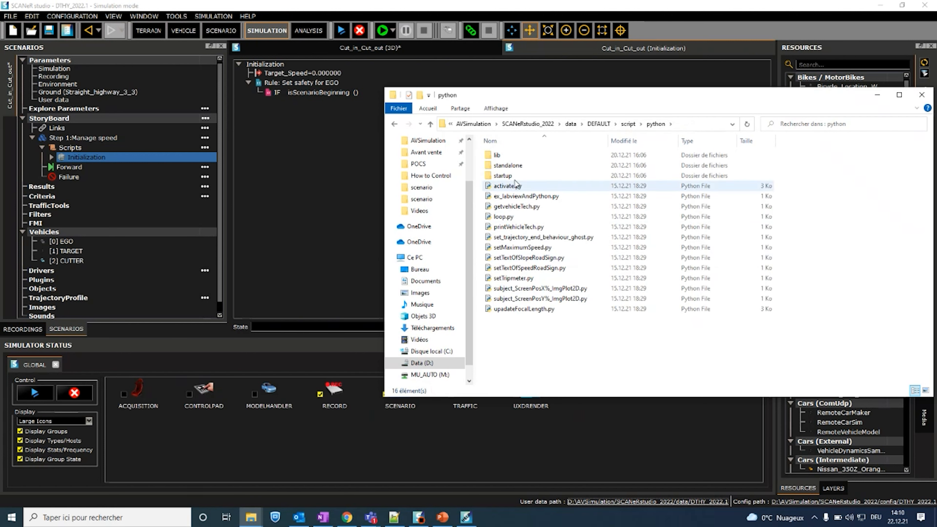
{"action": "double_click", "coordinate": [516, 166]}
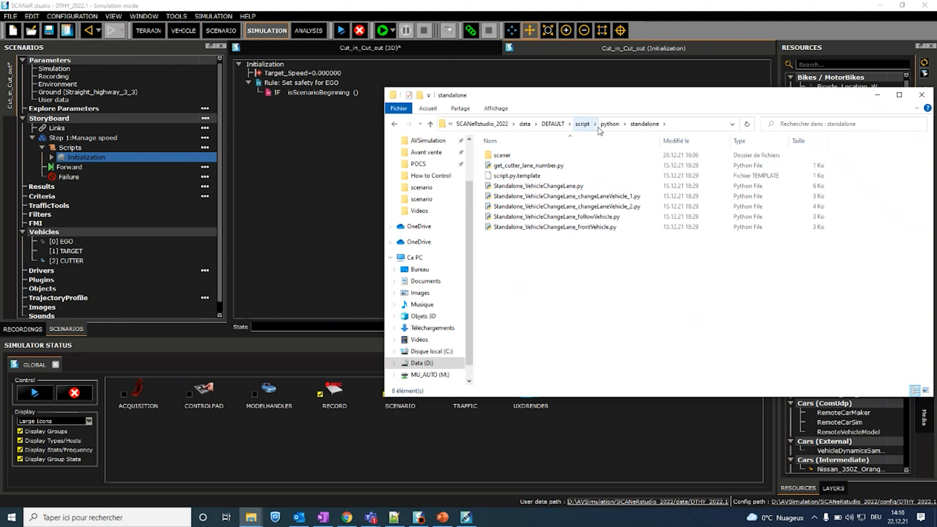
{"action": "left_click", "coordinate": [610, 123]}
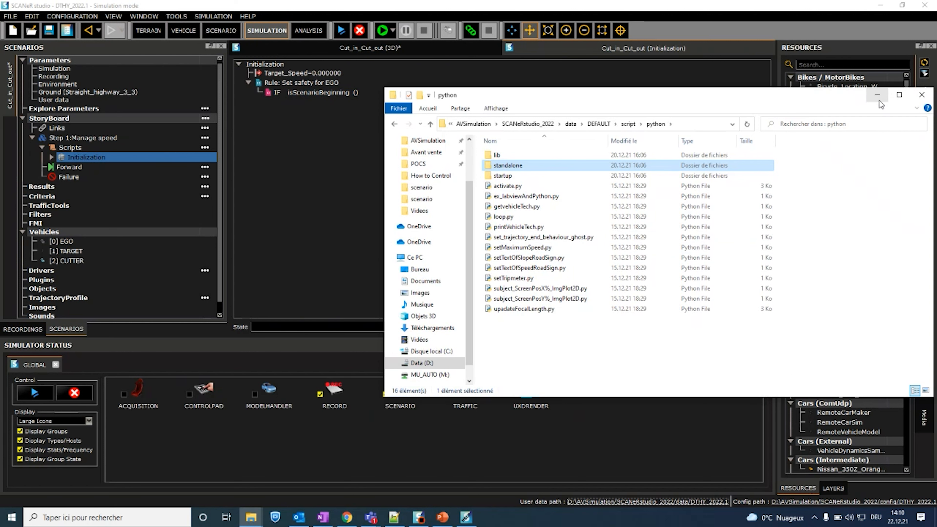
{"action": "left_click", "coordinate": [878, 95]}
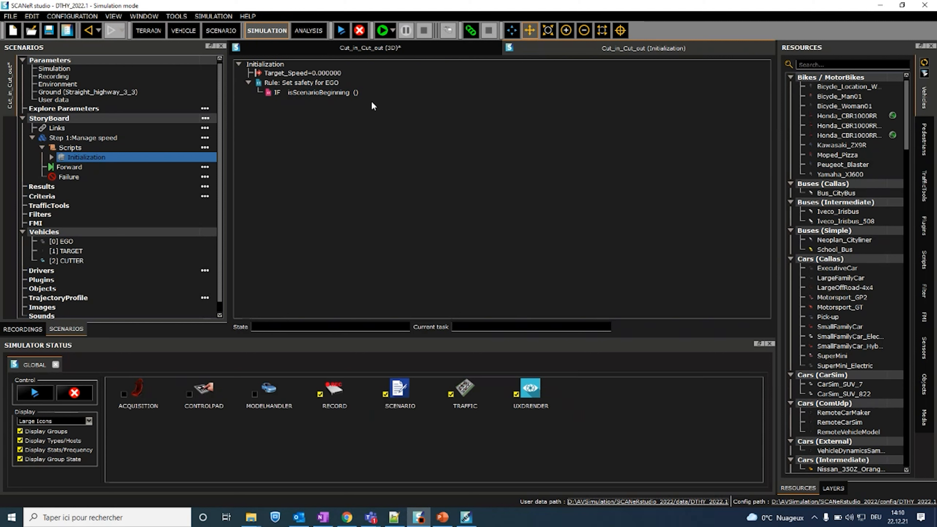
Step: Add a THEN action setSafetyTime to the EGO safety rule, for vehicle [0] EGO with value 3
{"action": "right_click", "coordinate": [307, 82]}
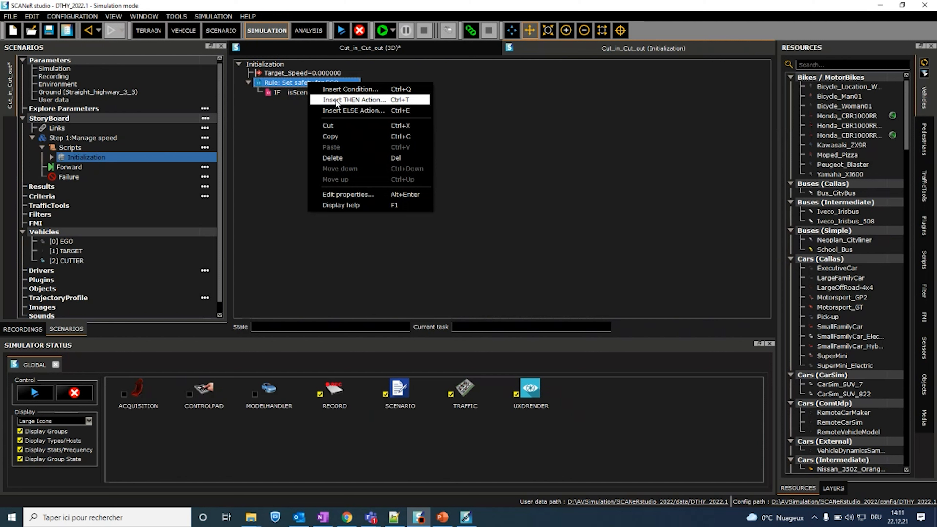
{"action": "left_click", "coordinate": [336, 100]}
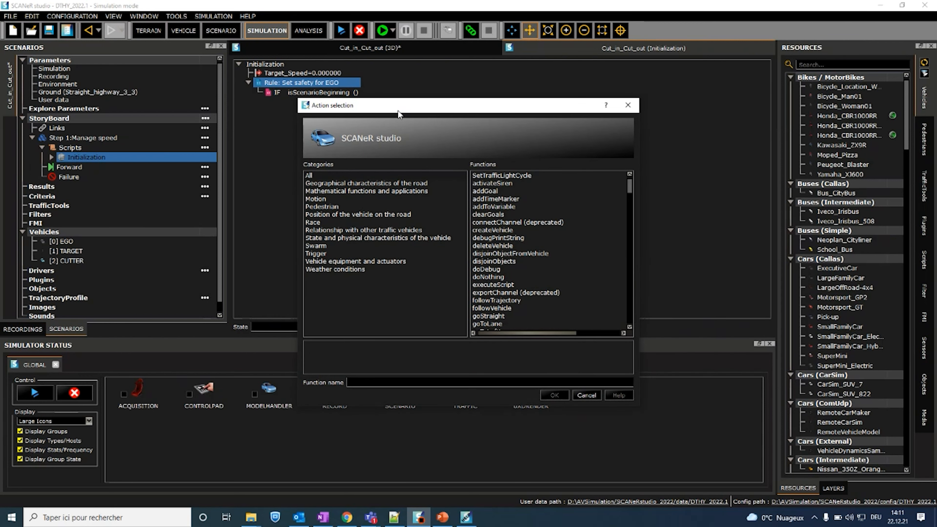
{"action": "type", "text": "sa"}
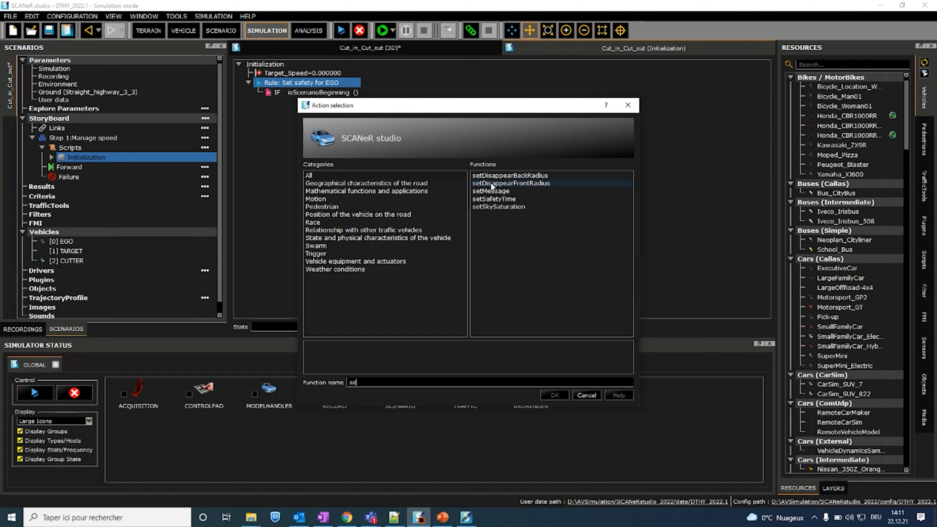
{"action": "left_click", "coordinate": [502, 200]}
{"action": "left_click", "coordinate": [555, 394]}
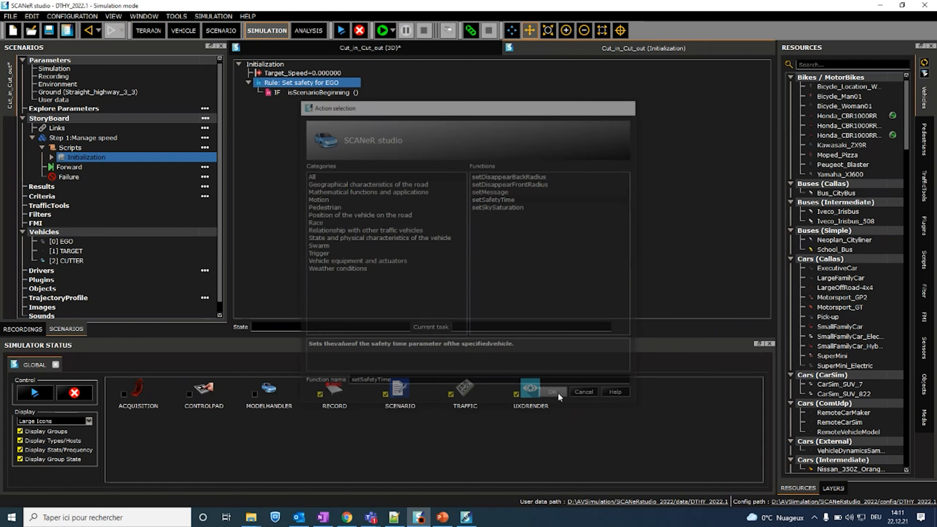
{"action": "left_click_drag", "start_coordinate": [405, 224], "coordinate": [354, 224]}
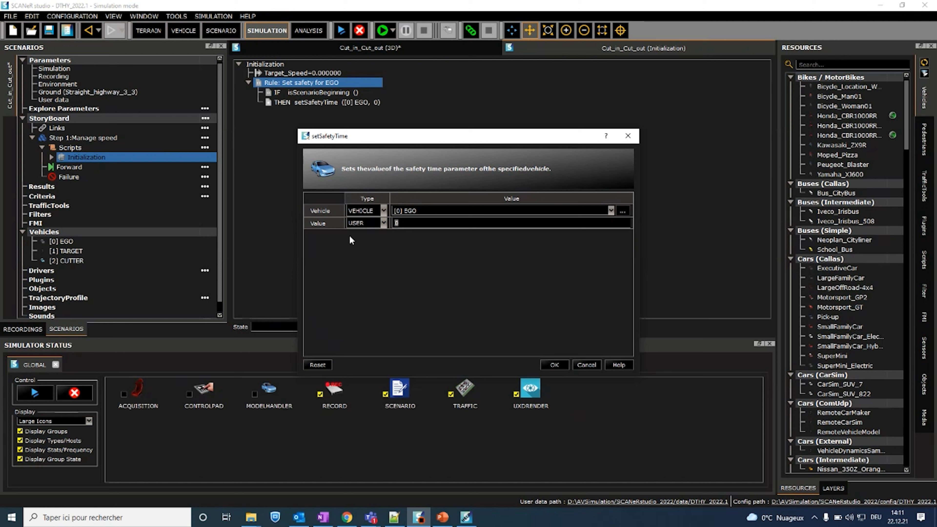
{"action": "type", "text": "3"}
{"action": "left_click", "coordinate": [552, 364]}
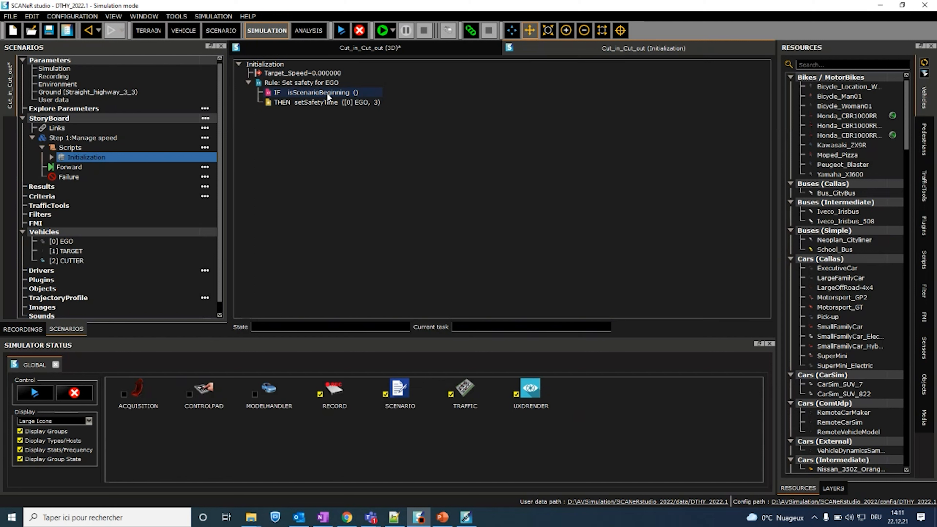
Step: Insert another rule into the Initialization script and label it "Rule: Set speed of TARGET car"
{"action": "right_click", "coordinate": [268, 64]}
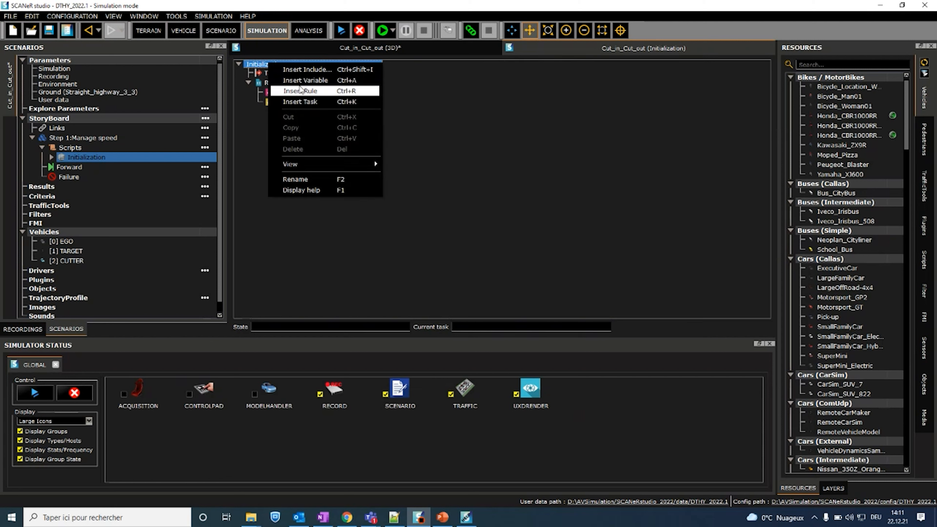
{"action": "left_click", "coordinate": [299, 91]}
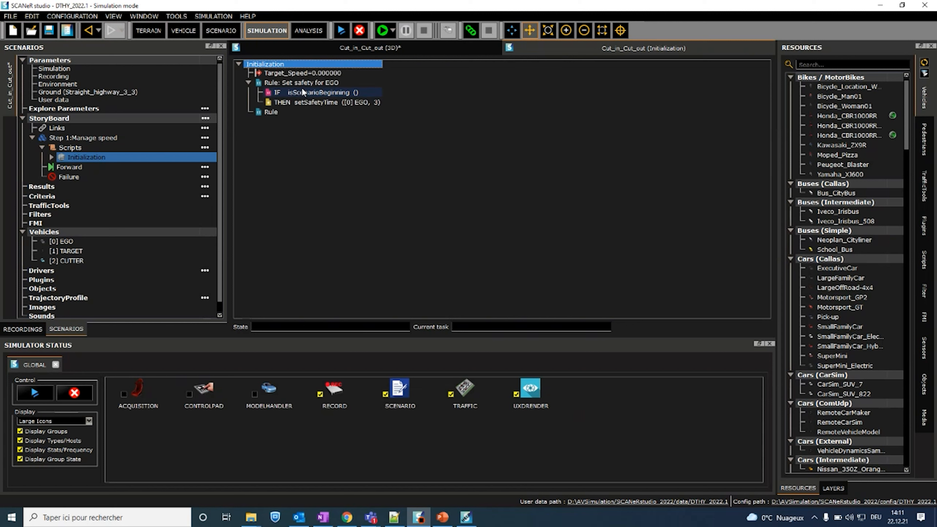
{"action": "double_click", "coordinate": [287, 112]}
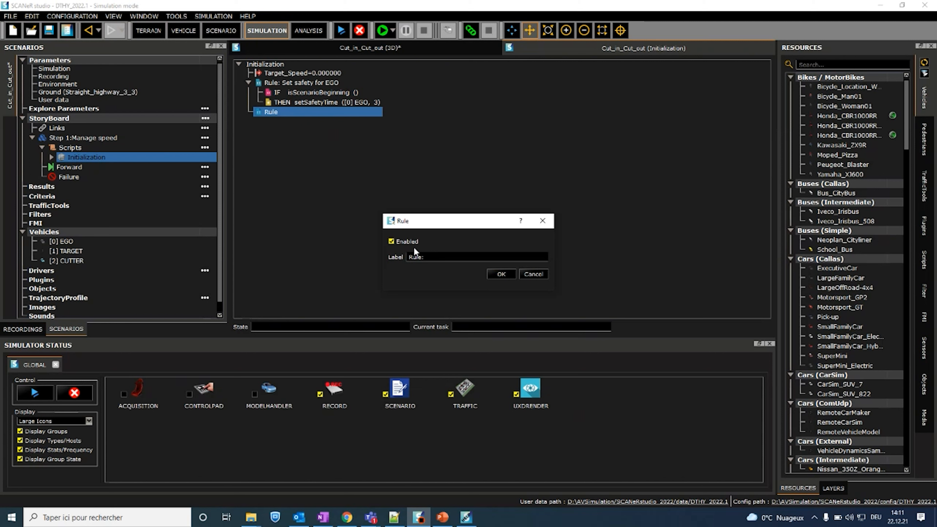
{"action": "type", "text": ": Set speed of target"}
{"action": "key", "text": "BackSpace"}
{"action": "key", "text": "BackSpace"}
{"action": "key", "text": "BackSpace"}
{"action": "key", "text": "BackSpace"}
{"action": "key", "text": "BackSpace"}
{"action": "key", "text": "BackSpace"}
{"action": "type", "text": "TARGET car"}
{"action": "left_click", "coordinate": [501, 276]}
Step: Add the condition isScenarioBeginning, with type IS TRUE, to the TARGET car speed rule
{"action": "right_click", "coordinate": [304, 111]}
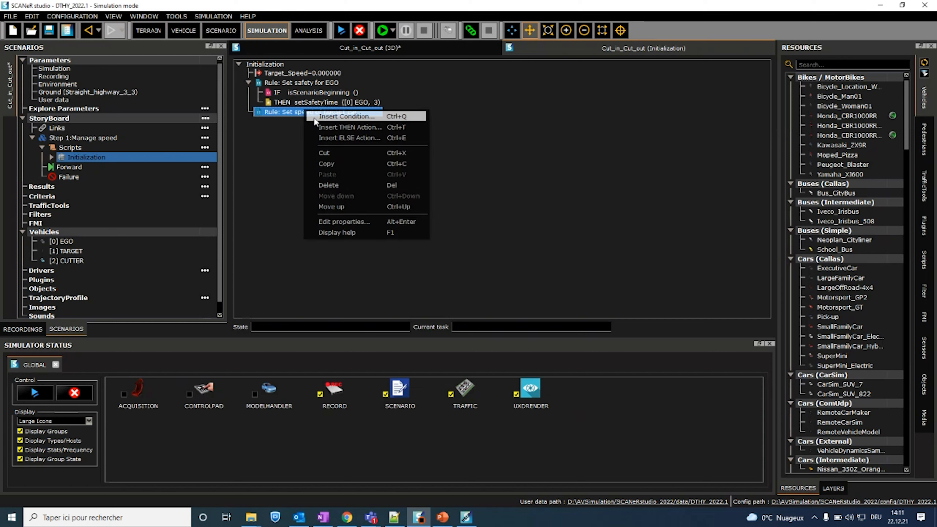
{"action": "left_click", "coordinate": [331, 118]}
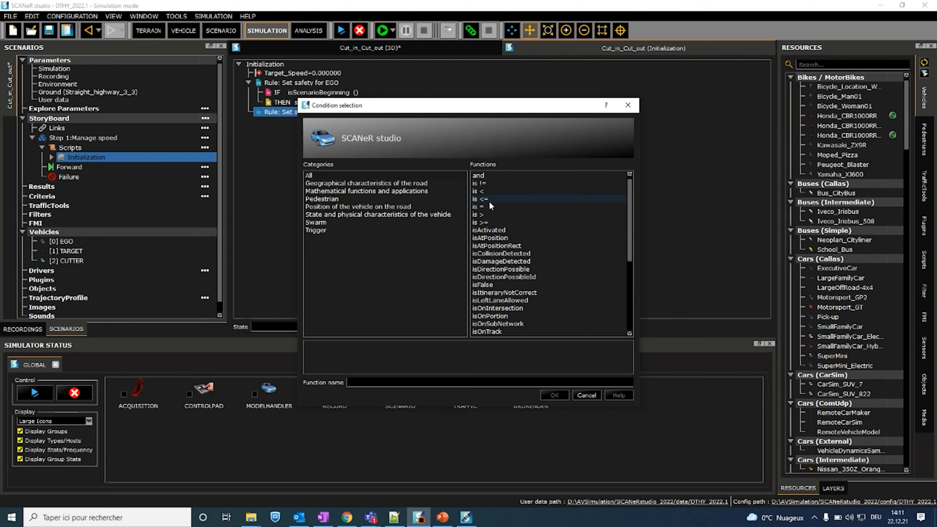
{"action": "type", "text": "scen"}
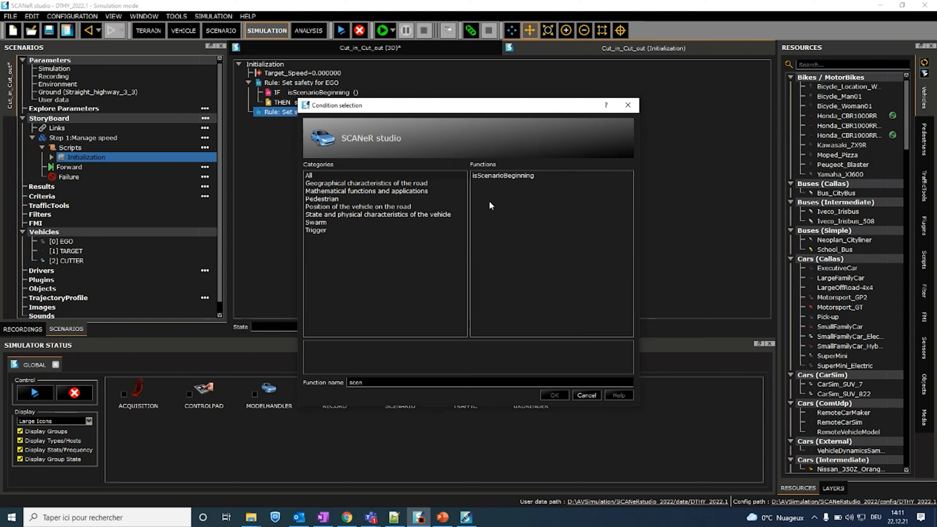
{"action": "left_click", "coordinate": [502, 176]}
{"action": "left_click", "coordinate": [554, 395]}
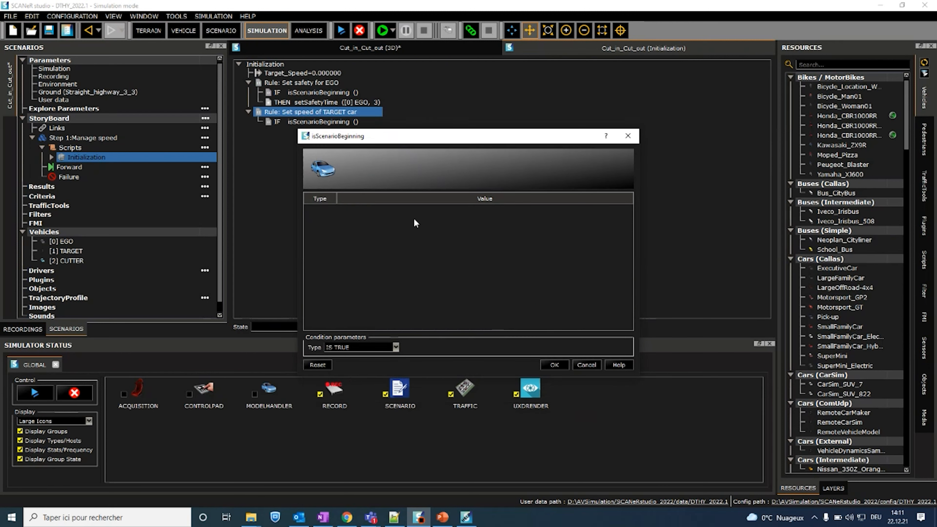
{"action": "left_click", "coordinate": [555, 365]}
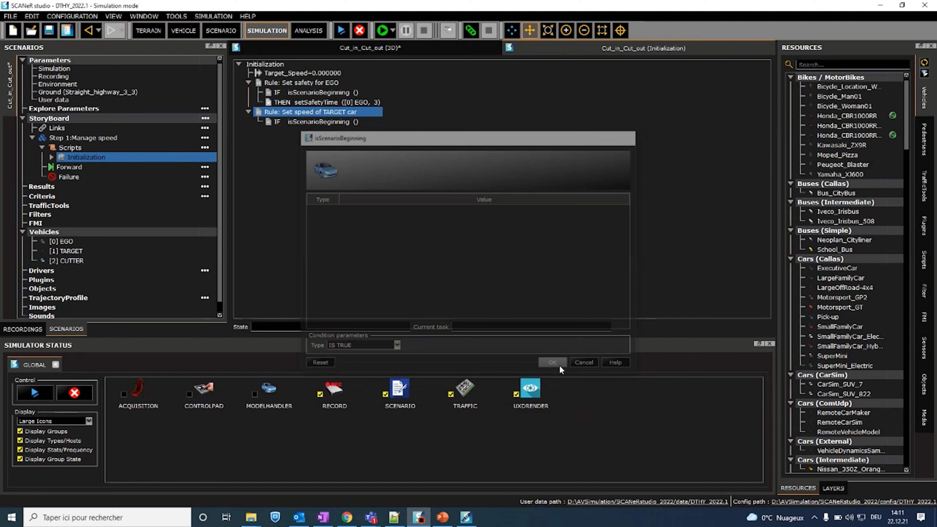
Step: Add a THEN action setSpeedTarget to the TARGET car speed rule, with vehicle [1] TARGET, speed 90 and state ON
{"action": "right_click", "coordinate": [320, 113]}
{"action": "left_click", "coordinate": [351, 126]}
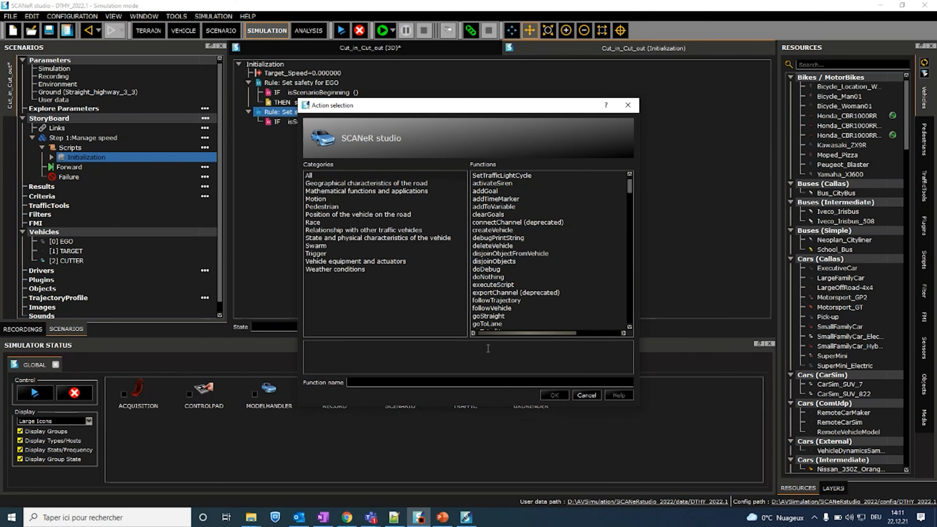
{"action": "type", "text": "setspeed"}
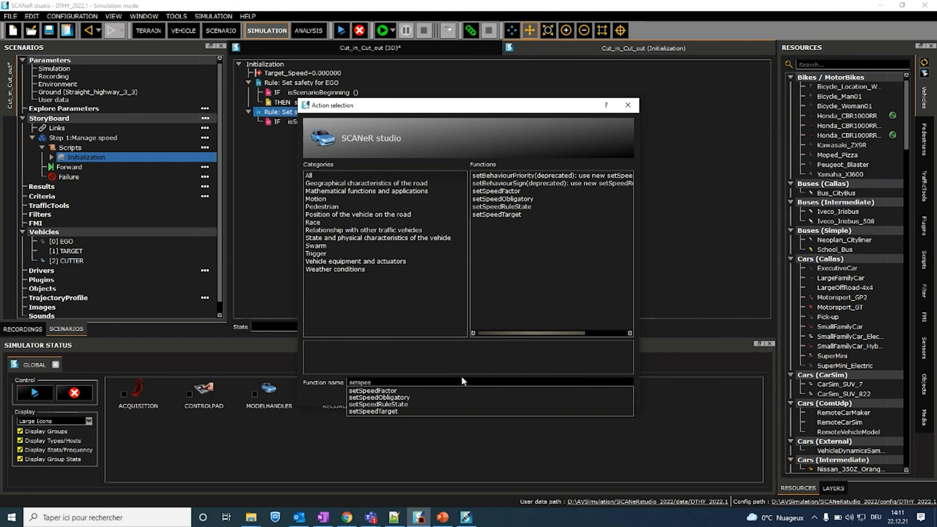
{"action": "left_click", "coordinate": [511, 216]}
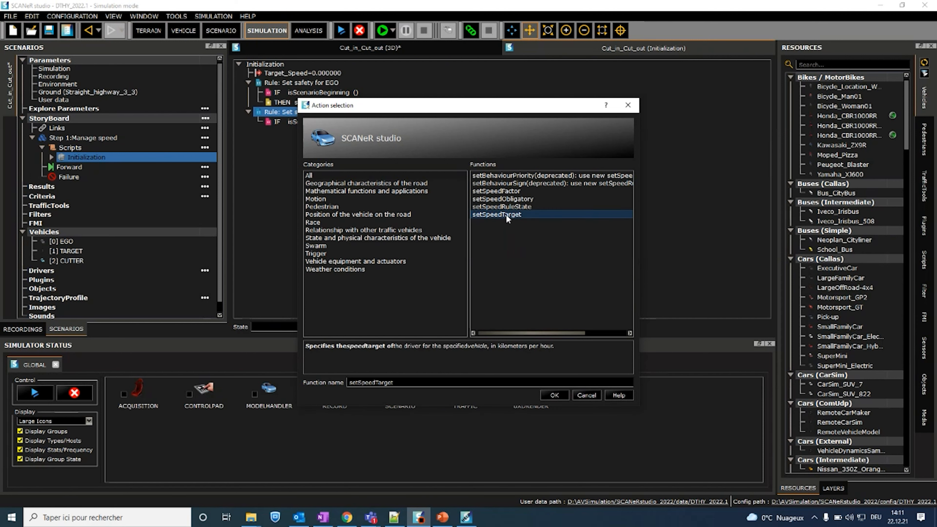
{"action": "left_click", "coordinate": [551, 391]}
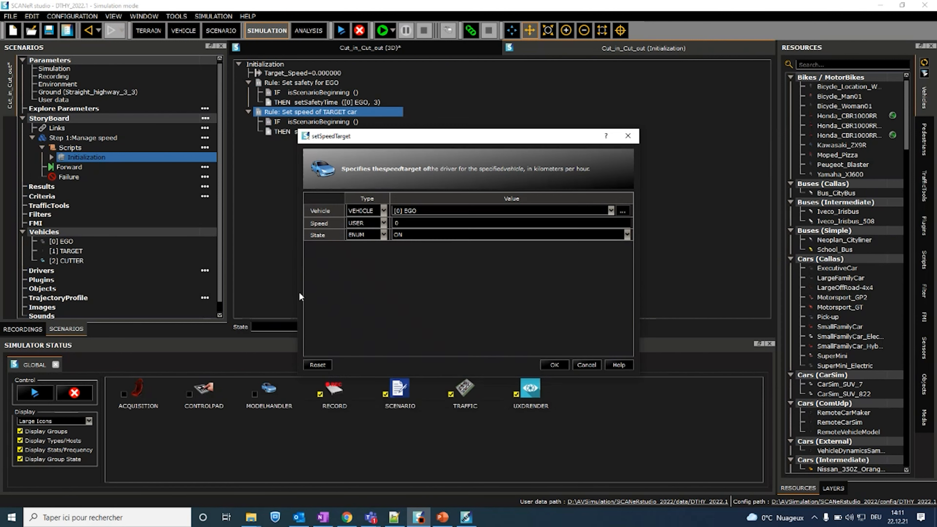
{"action": "left_click", "coordinate": [452, 212]}
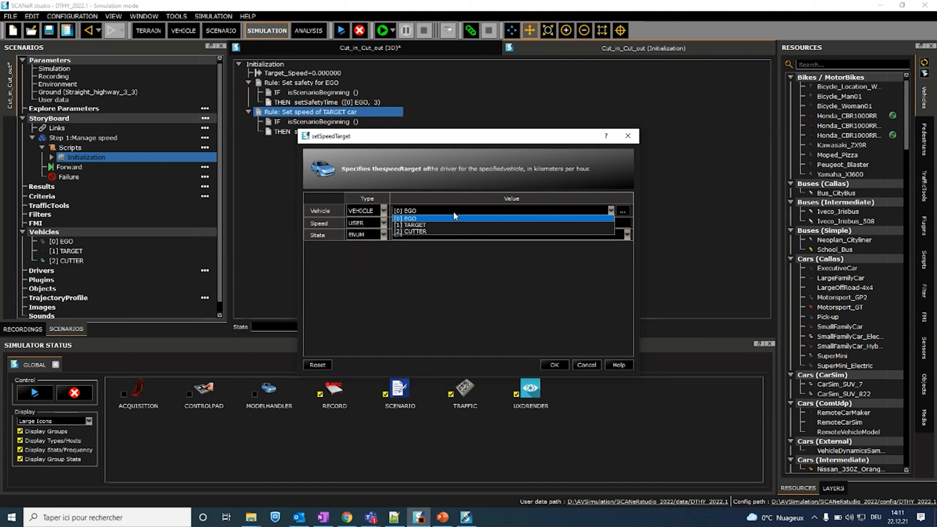
{"action": "left_click", "coordinate": [447, 226]}
{"action": "left_click", "coordinate": [409, 223]}
{"action": "left_click_drag", "start_coordinate": [409, 225], "coordinate": [331, 227]}
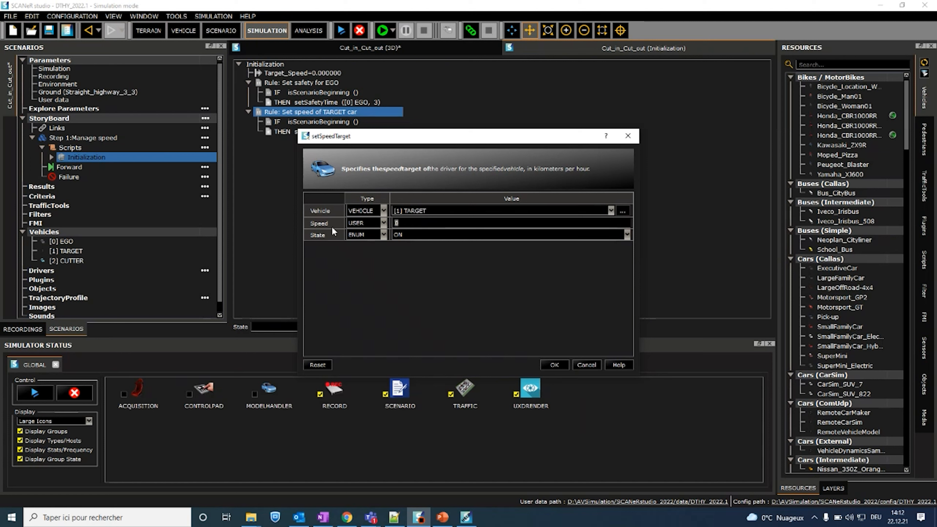
{"action": "type", "text": "90"}
{"action": "left_click", "coordinate": [553, 365]}
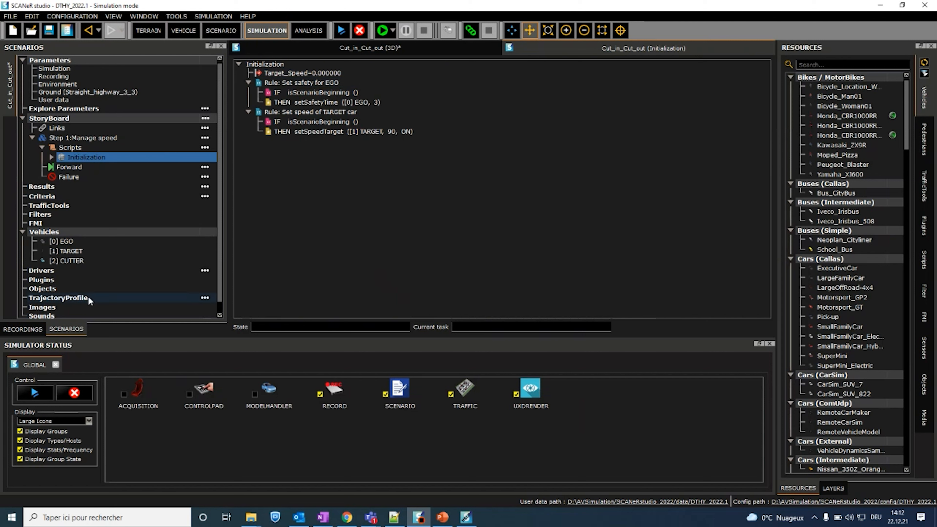
{"action": "right_click", "coordinate": [264, 64]}
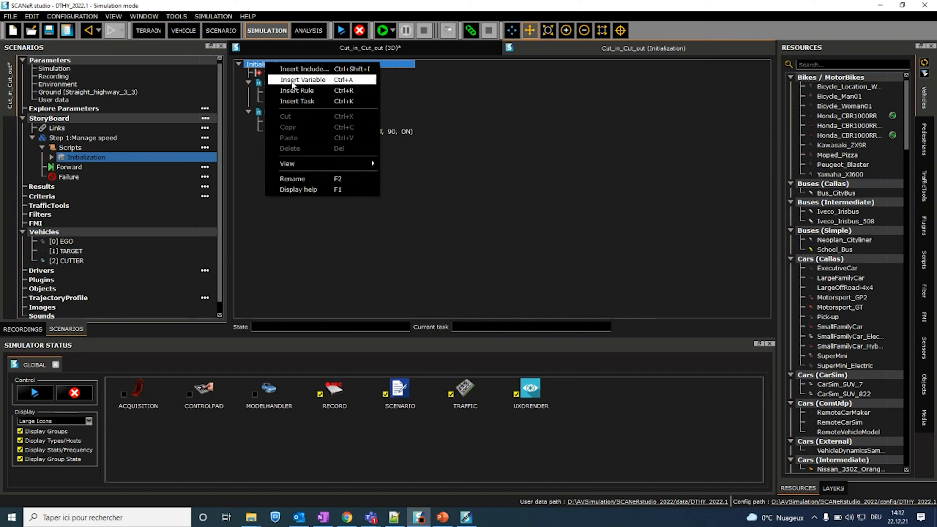
{"action": "left_click", "coordinate": [249, 114]}
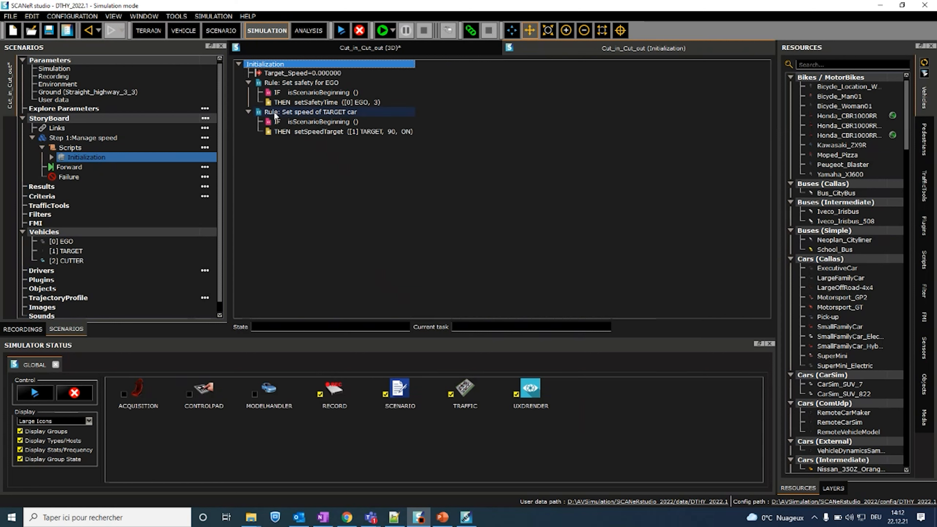
Step: Duplicate the TARGET car speed rule in the Initialization script, keeping the EGO safety rule first in the rule order
{"action": "left_click", "coordinate": [273, 111]}
{"action": "key", "text": "ctrl+v"}
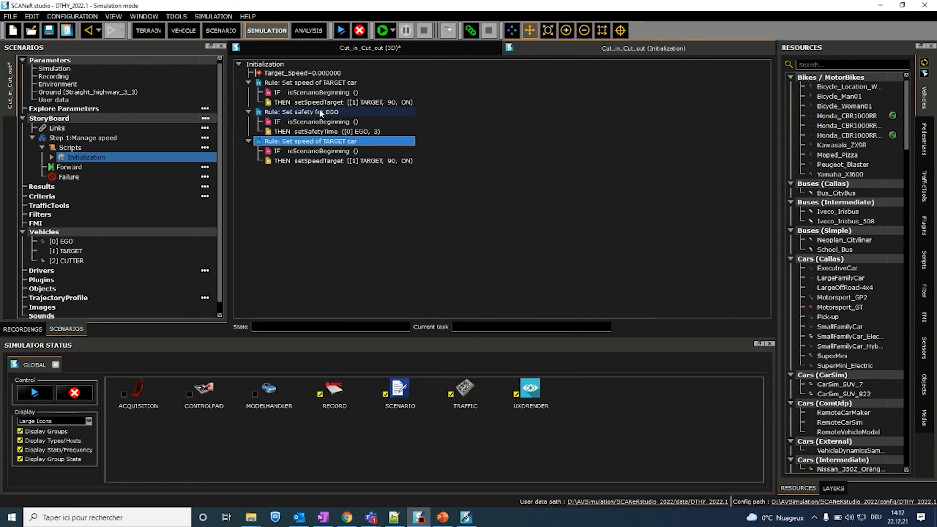
{"action": "left_click_drag", "start_coordinate": [295, 80], "coordinate": [287, 145]}
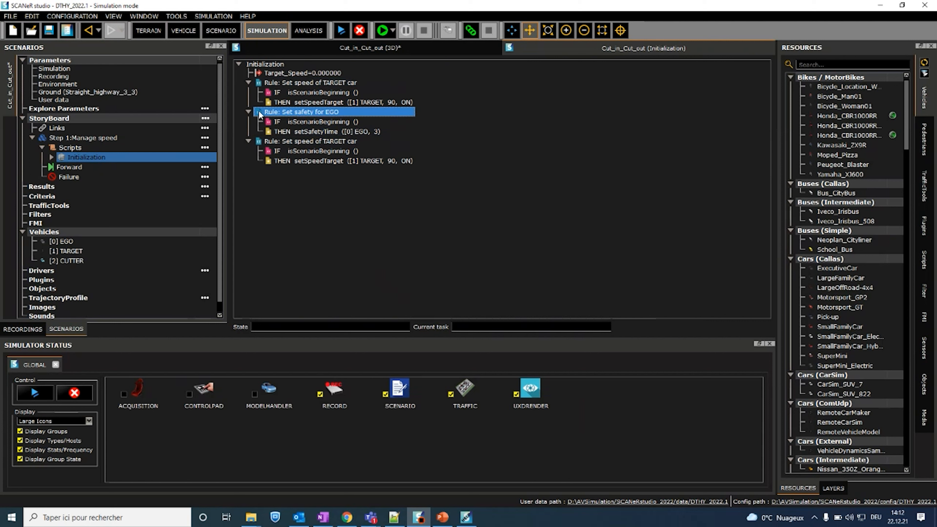
{"action": "left_click_drag", "start_coordinate": [261, 111], "coordinate": [259, 83]}
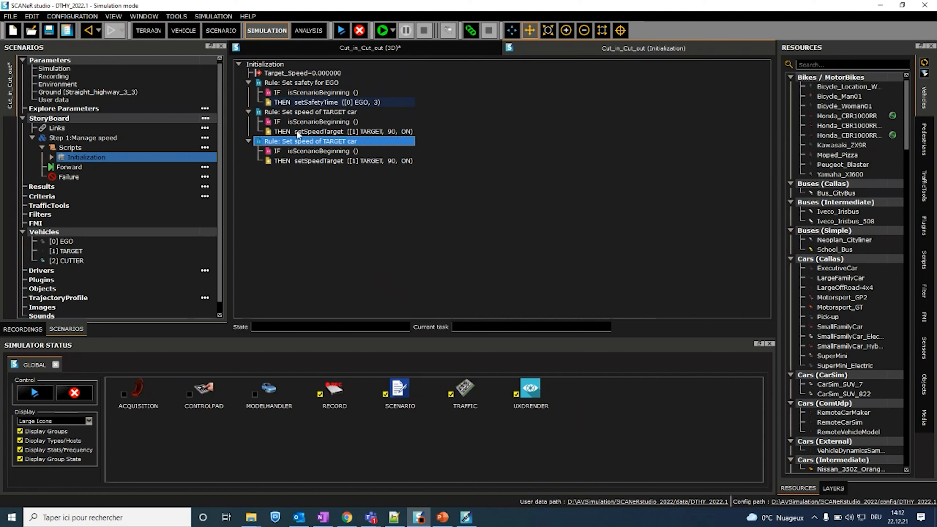
Step: Relabel the last copy of the TARGET speed rule as "Rule: Set speed of CUTTER car"
{"action": "double_click", "coordinate": [329, 142]}
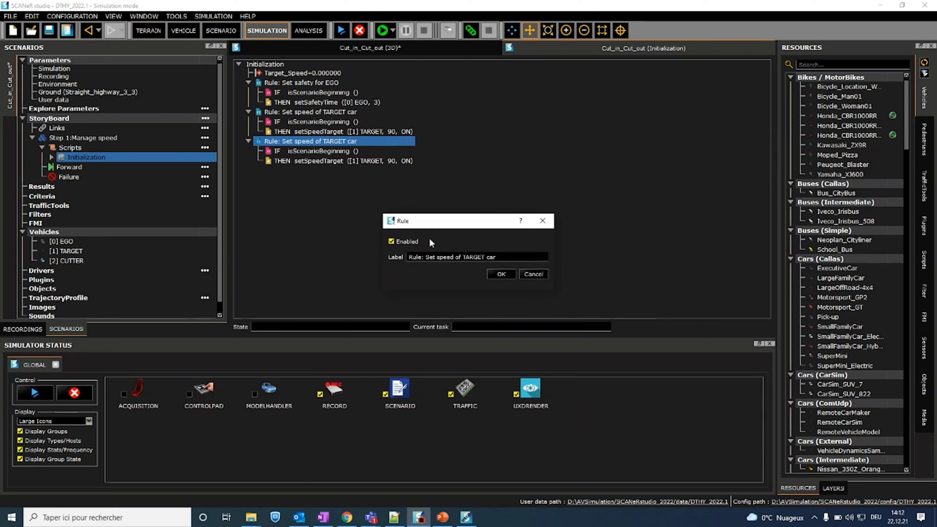
{"action": "double_click", "coordinate": [474, 257]}
{"action": "type", "text": "CUTTER"}
{"action": "left_click", "coordinate": [501, 274]}
Step: Change the CUTTER rule's setSpeedTarget action to vehicle [2] CUTTER with a speed of 80
{"action": "double_click", "coordinate": [318, 161]}
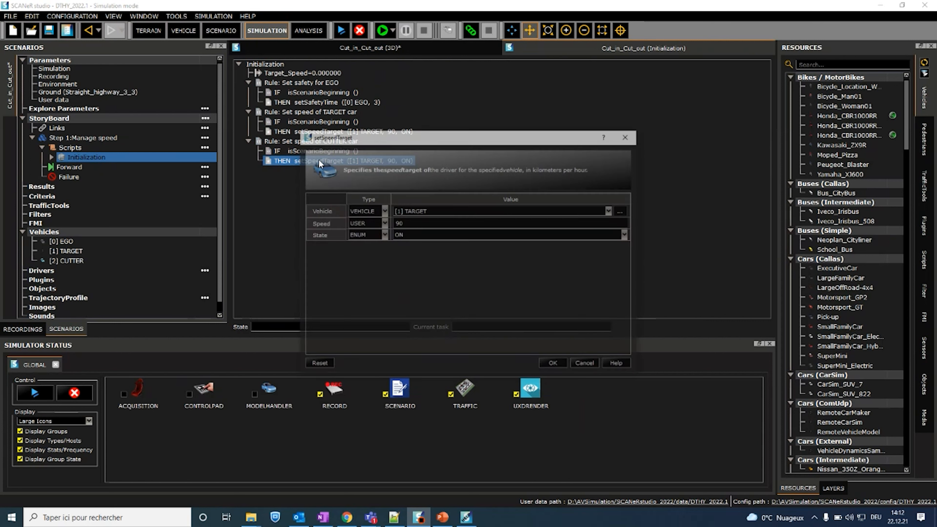
{"action": "left_click", "coordinate": [423, 212]}
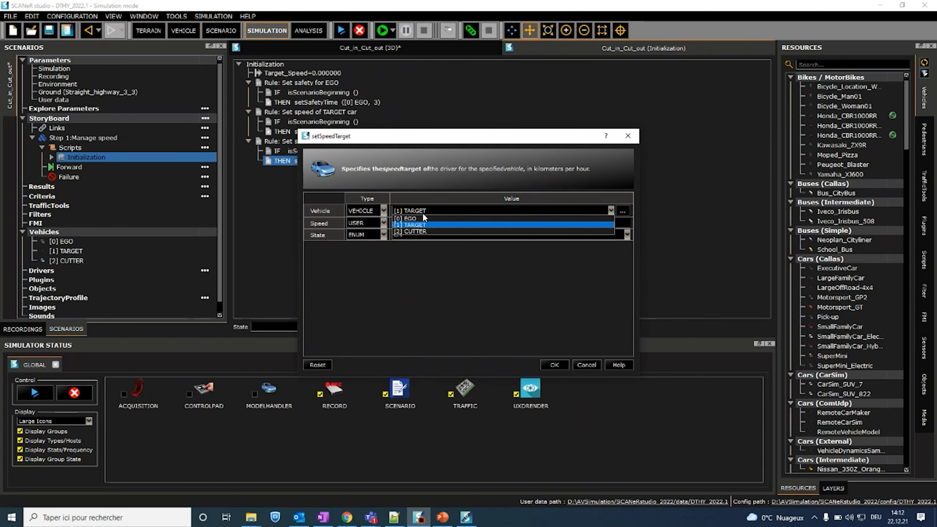
{"action": "left_click", "coordinate": [425, 231]}
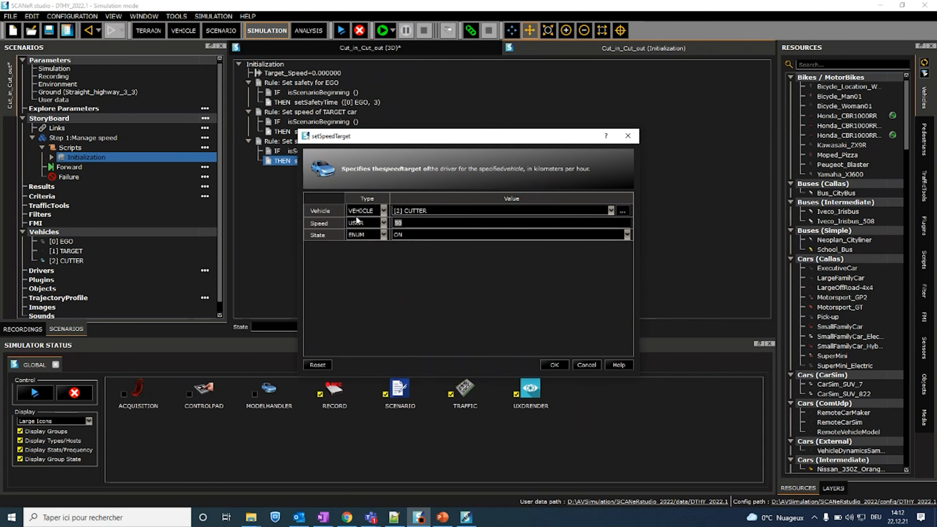
{"action": "type", "text": "80"}
{"action": "left_click", "coordinate": [554, 366]}
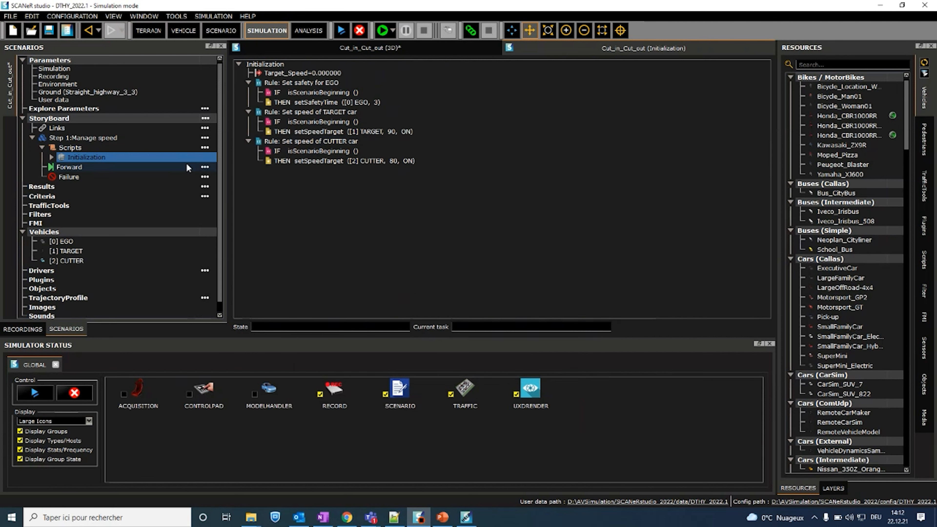
Step: Insert another rule into the Initialization script and label it "Rule: Set Target_Speed variable"
{"action": "left_click", "coordinate": [308, 72]}
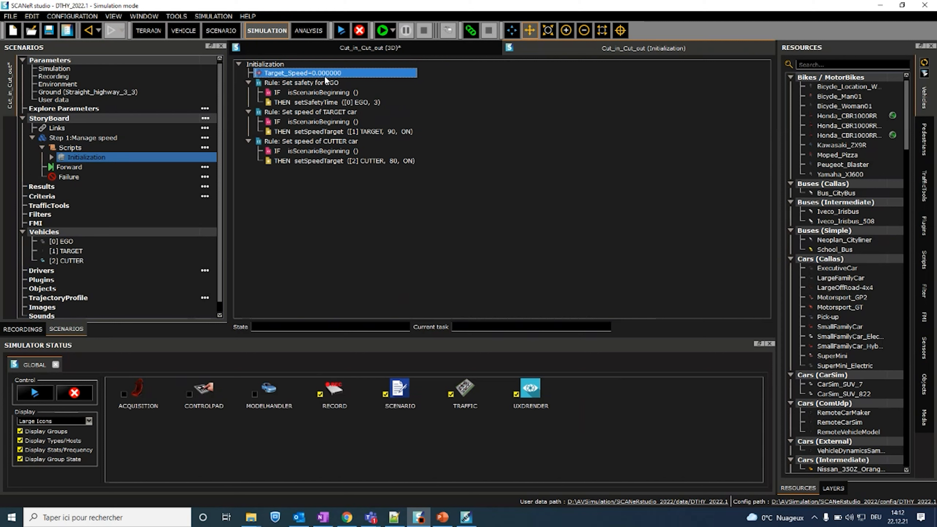
{"action": "left_click", "coordinate": [271, 64]}
{"action": "right_click", "coordinate": [271, 65]}
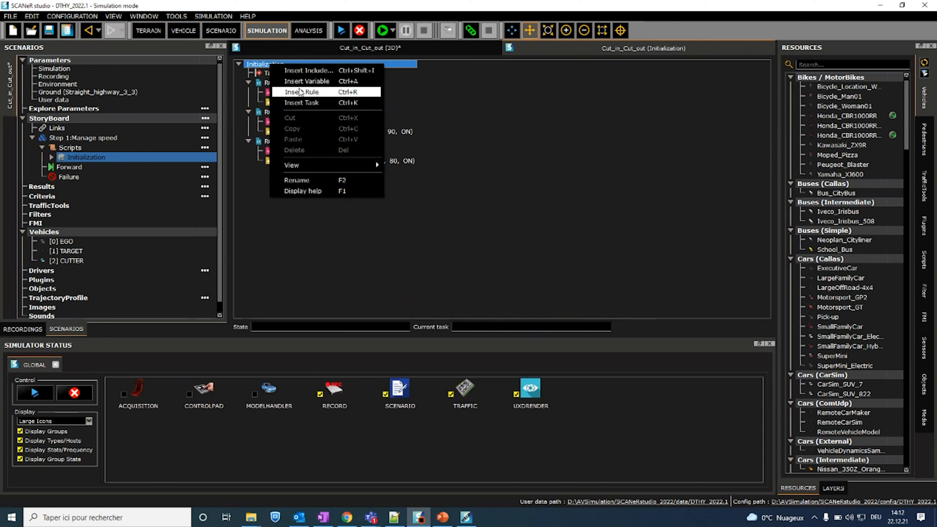
{"action": "left_click", "coordinate": [297, 91]}
{"action": "double_click", "coordinate": [276, 171]}
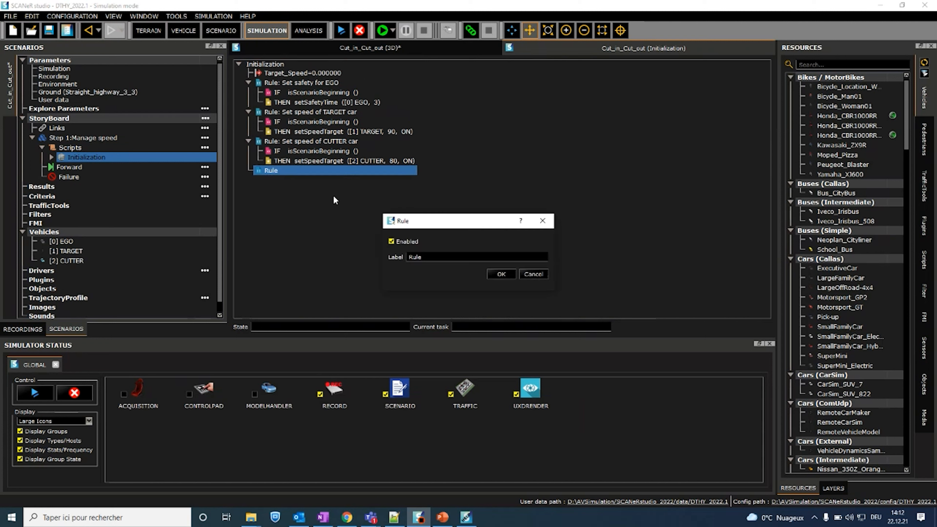
{"action": "type", "text": ": Set t"}
{"action": "key", "text": "BackSpace"}
{"action": "type", "text": "Target:"}
{"action": "type", "text": "Speed_variable"}
{"action": "left_click", "coordinate": [501, 274]}
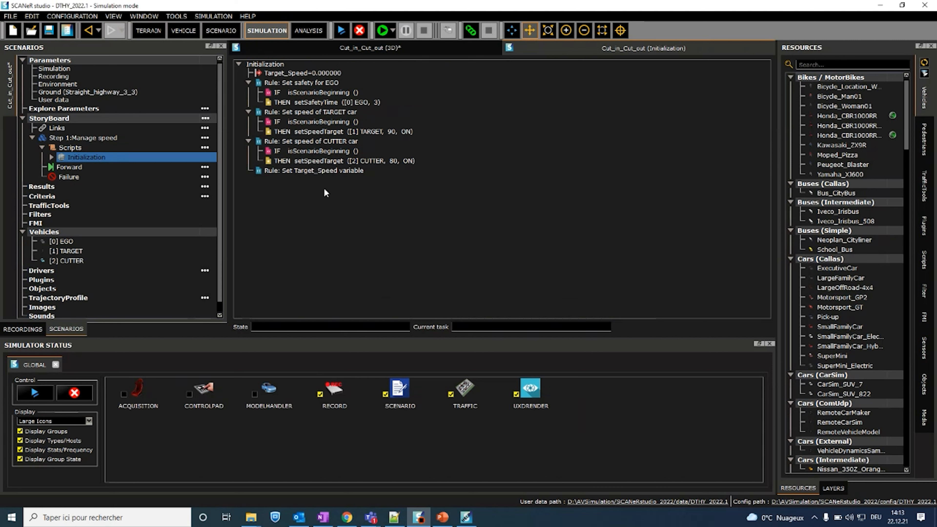
Step: Add the condition isTrue, with type IS TRUE, to the Target_Speed variable rule
{"action": "left_click", "coordinate": [317, 173]}
{"action": "right_click", "coordinate": [317, 173]}
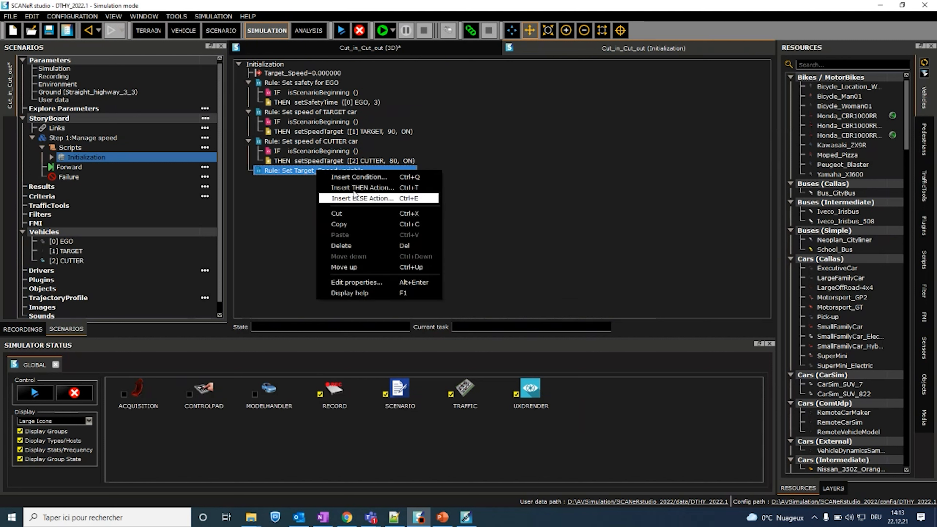
{"action": "left_click", "coordinate": [356, 178]}
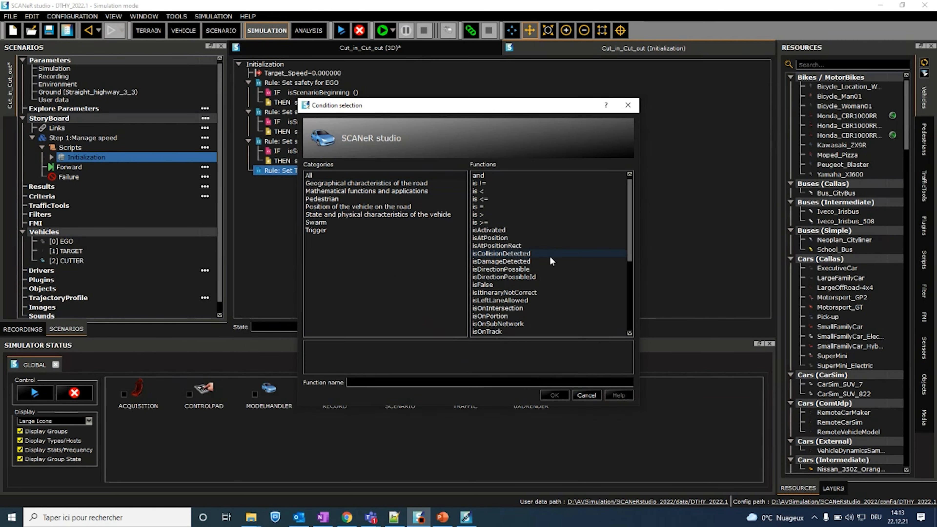
{"action": "type", "text": "istrue"}
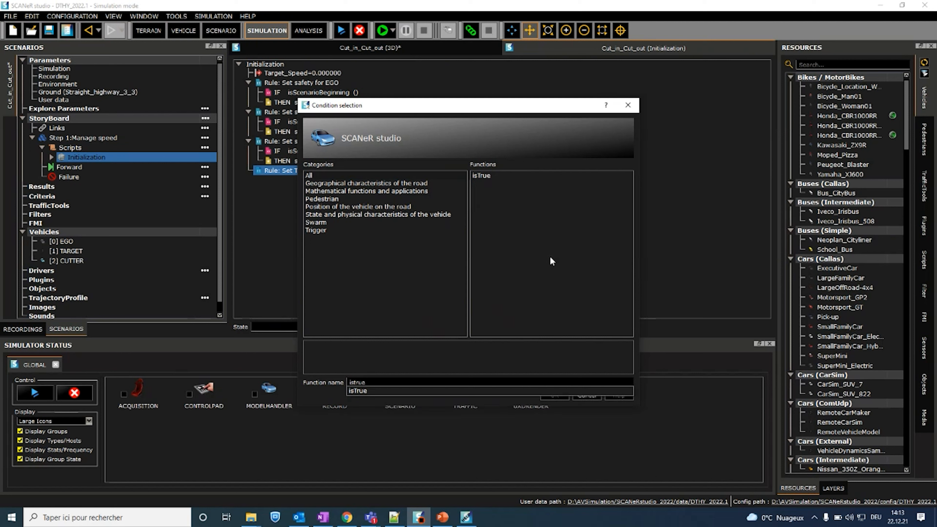
{"action": "left_click", "coordinate": [487, 176]}
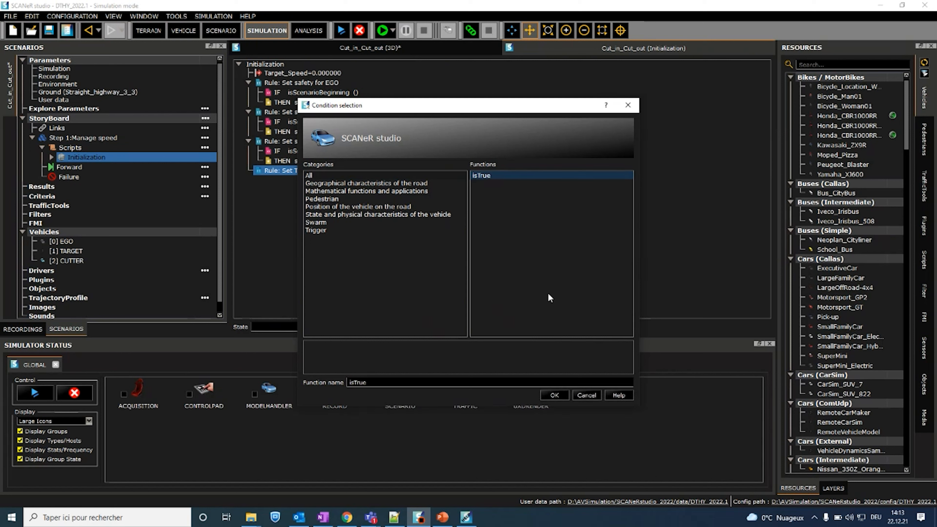
{"action": "left_click", "coordinate": [555, 395]}
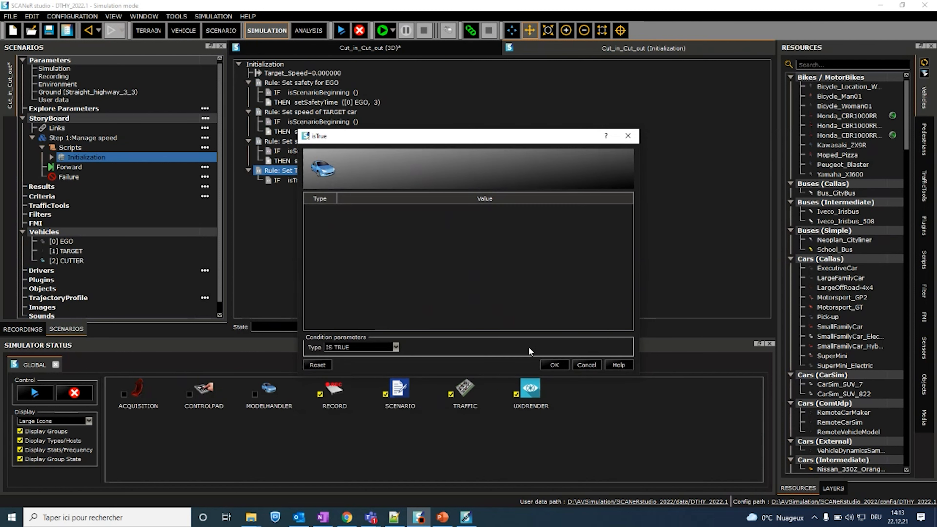
{"action": "left_click", "coordinate": [549, 364]}
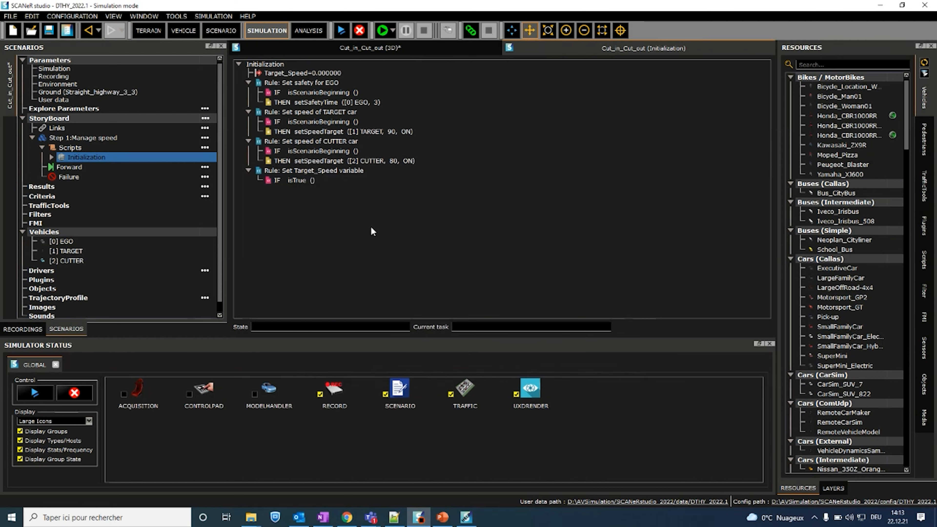
Step: Add a THEN action setVariable to the Target_Speed variable rule
{"action": "right_click", "coordinate": [312, 171]}
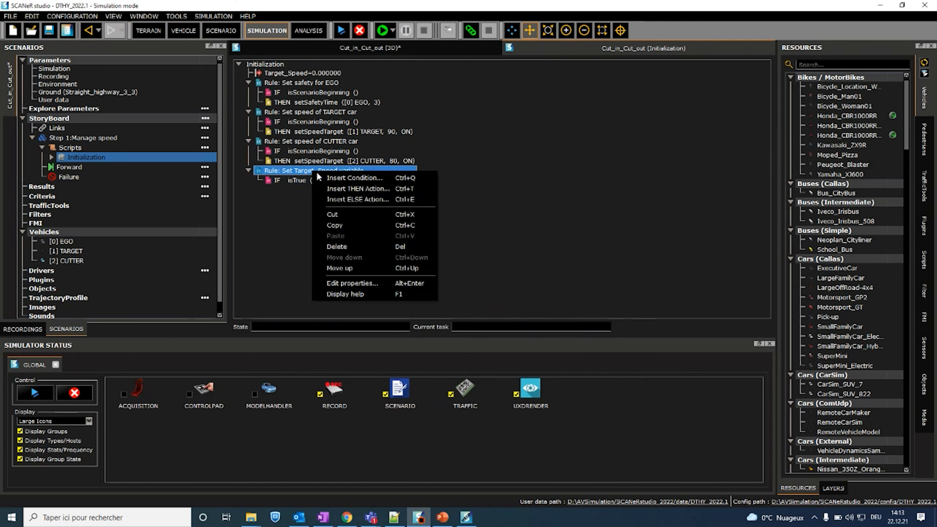
{"action": "left_click", "coordinate": [341, 191]}
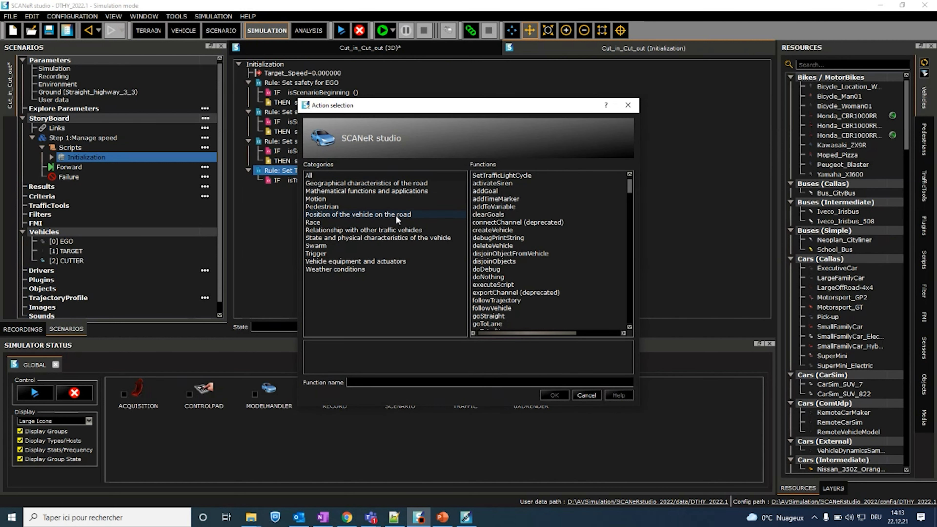
{"action": "type", "text": "set"}
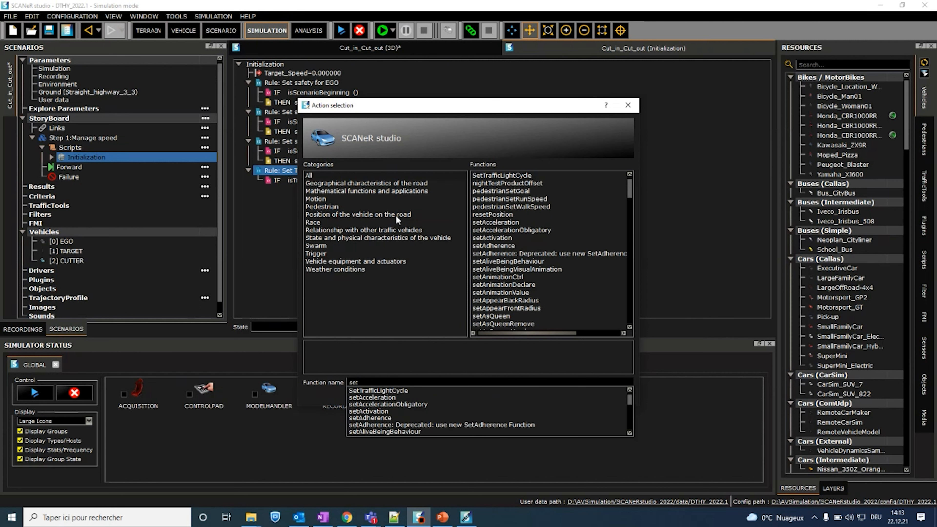
{"action": "type", "text": "var"}
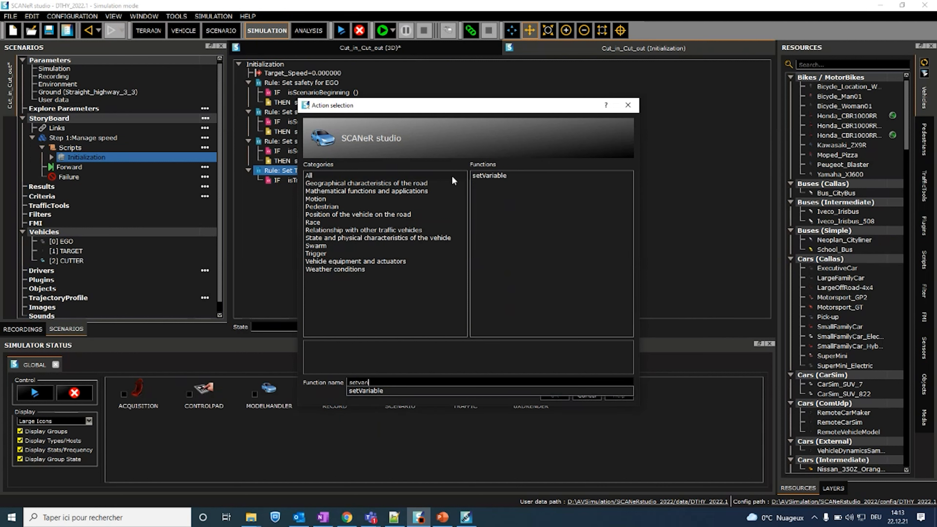
{"action": "left_click", "coordinate": [482, 178]}
{"action": "left_click", "coordinate": [558, 396]}
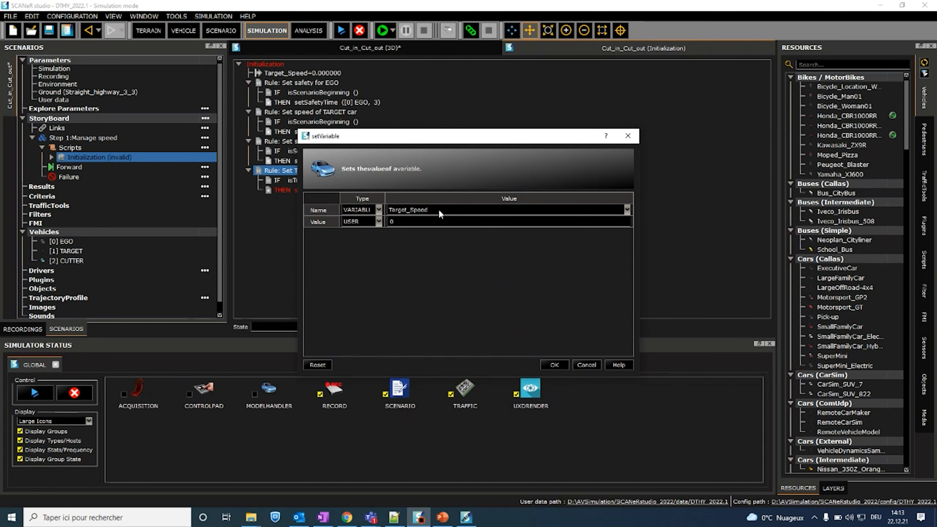
Step: Configure the setVariable action with the variable Target_Speed and a FUNCTION value using getSpeed
{"action": "left_click", "coordinate": [423, 209]}
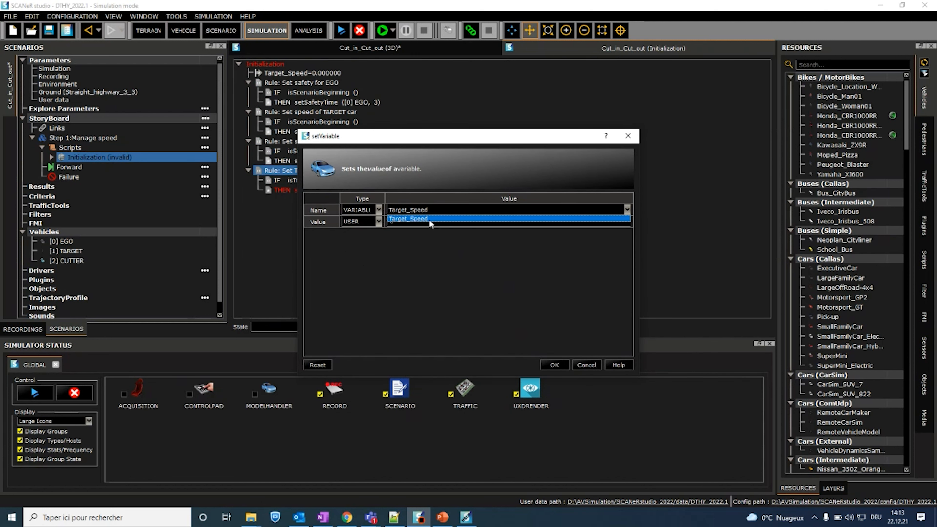
{"action": "left_click", "coordinate": [429, 219]}
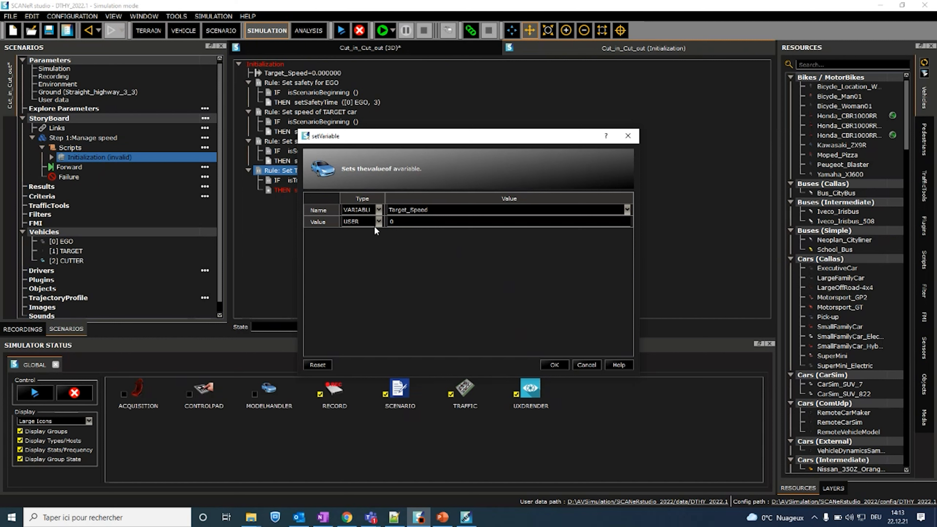
{"action": "left_click", "coordinate": [380, 223]}
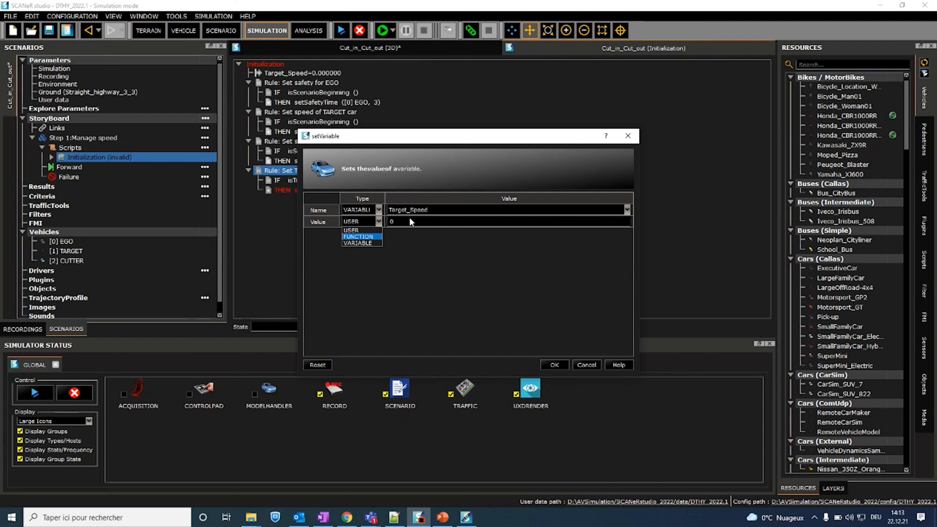
{"action": "left_click", "coordinate": [360, 237]}
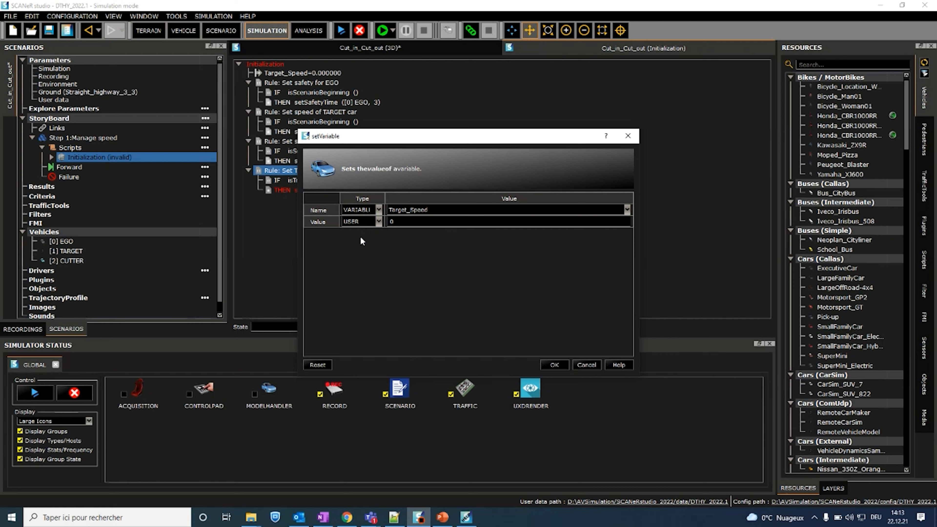
{"action": "left_click", "coordinate": [411, 223]}
{"action": "scroll", "coordinate": [462, 375], "scroll_direction": "down", "scroll_amount": 7}
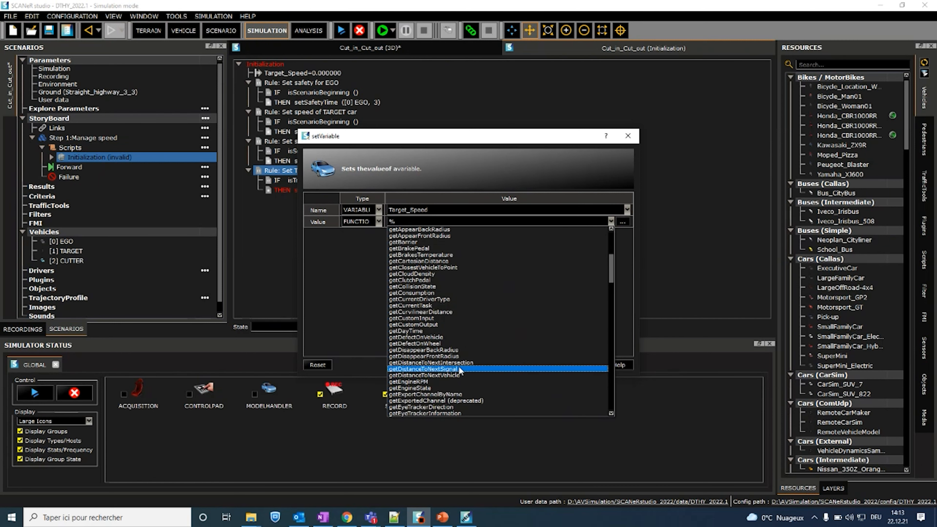
{"action": "scroll", "coordinate": [439, 334], "scroll_direction": "down", "scroll_amount": 18}
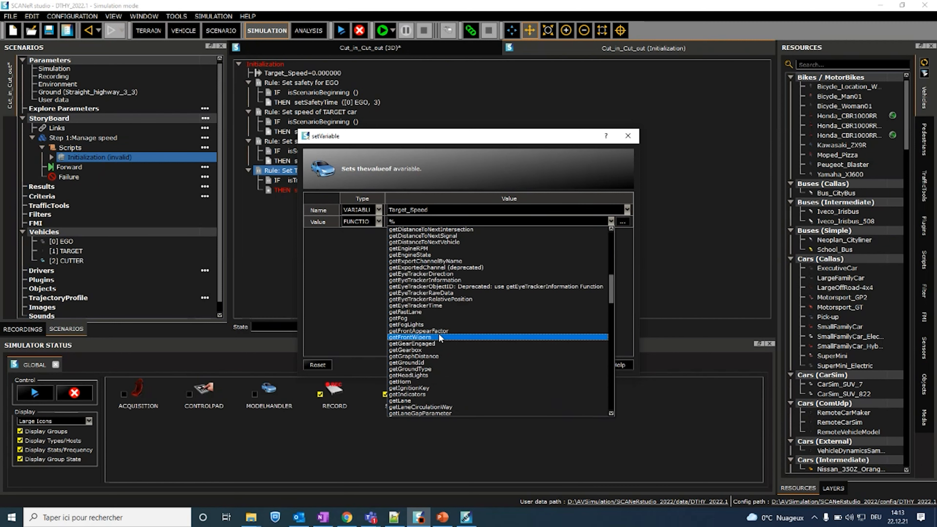
{"action": "scroll", "coordinate": [425, 338], "scroll_direction": "down", "scroll_amount": 10}
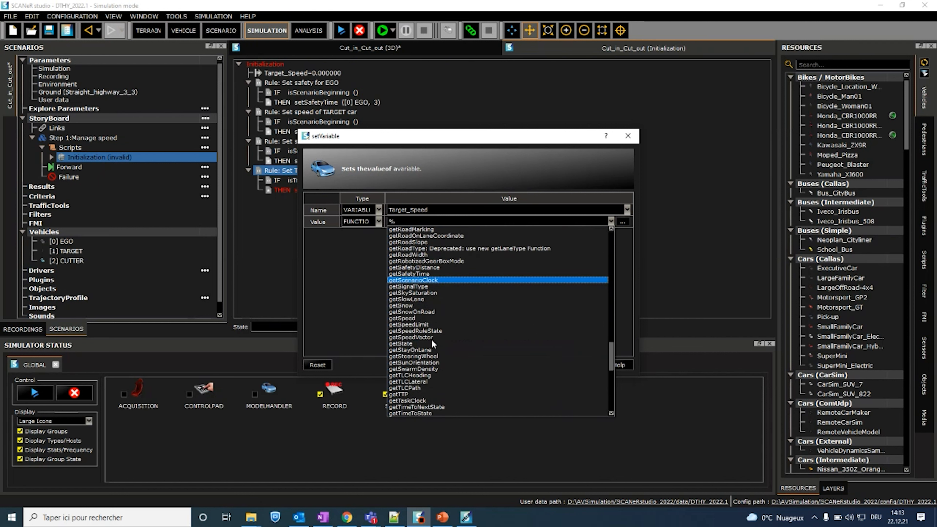
{"action": "left_click", "coordinate": [415, 318]}
{"action": "left_click", "coordinate": [555, 365]}
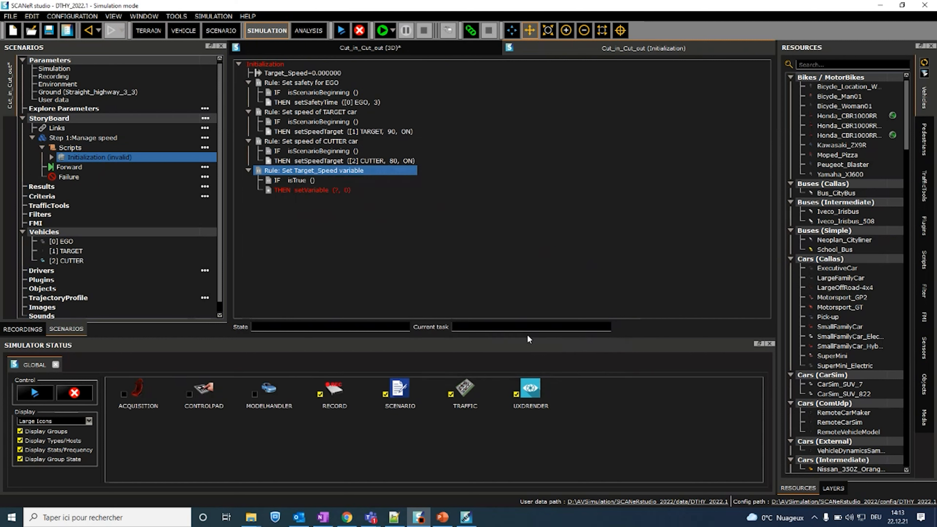
Step: Set the getSpeed function's parameter to type VEHICLE with vehicle [1] TARGET
{"action": "double_click", "coordinate": [327, 200]}
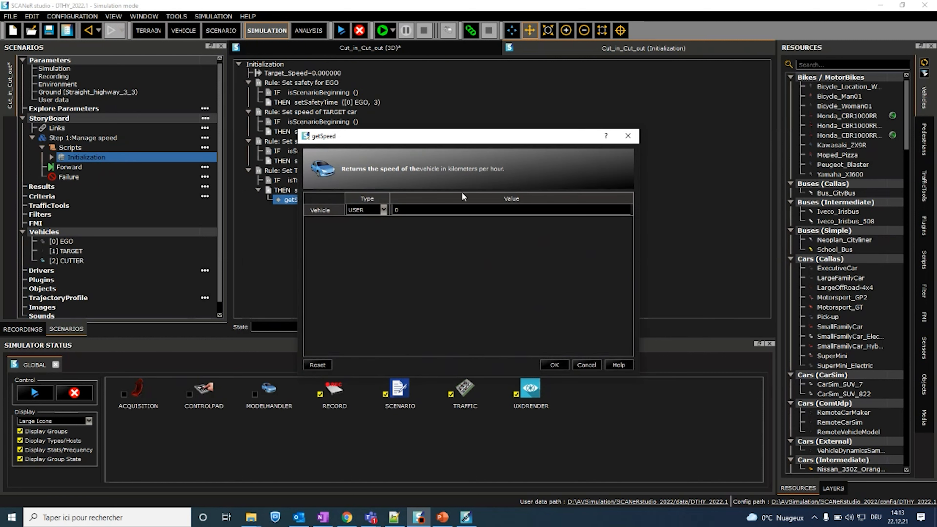
{"action": "left_click", "coordinate": [383, 210]}
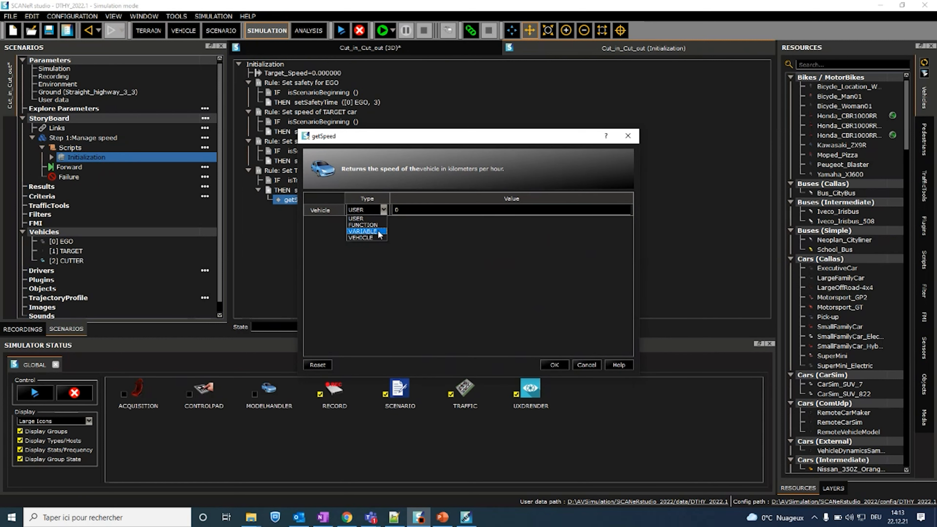
{"action": "left_click", "coordinate": [373, 237]}
{"action": "left_click", "coordinate": [424, 210]}
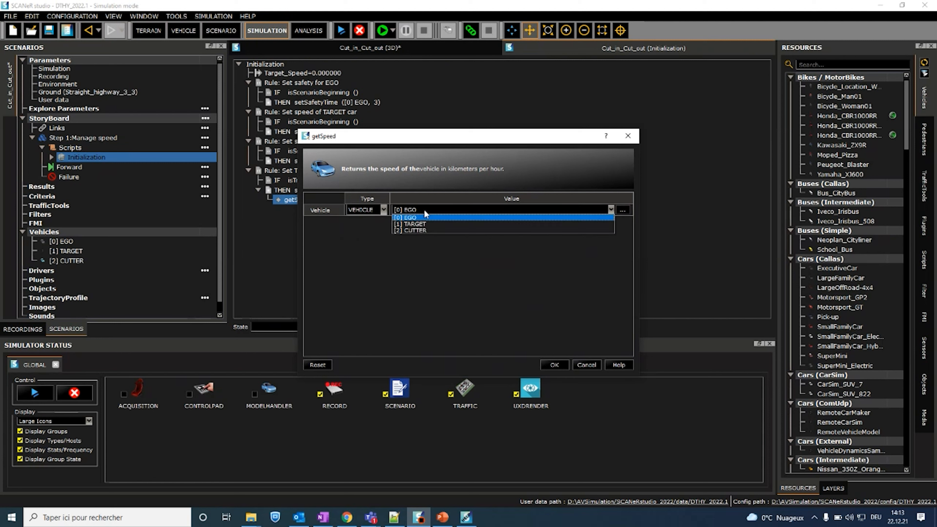
{"action": "left_click", "coordinate": [416, 224]}
{"action": "left_click", "coordinate": [559, 365]}
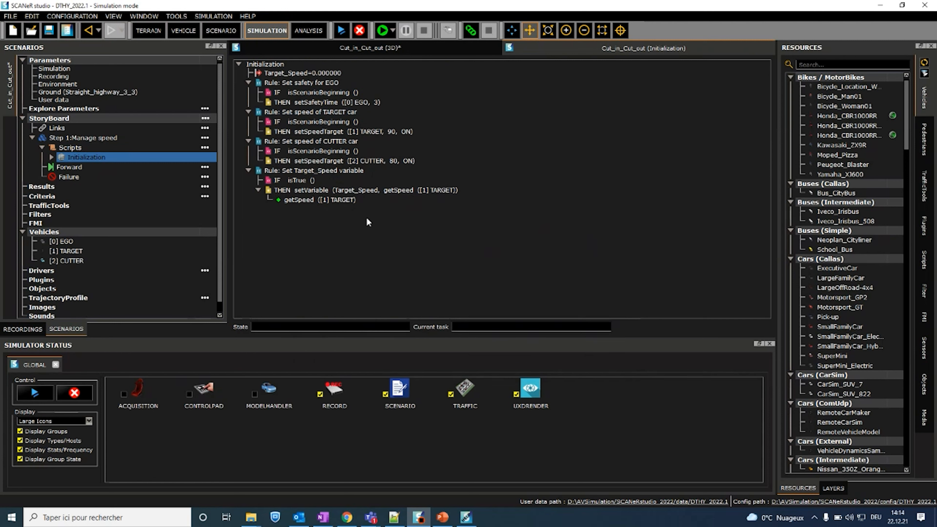
Step: Save the scenario and add a Forward condition named "Reach target speed" to Step 1
{"action": "left_click", "coordinate": [53, 33]}
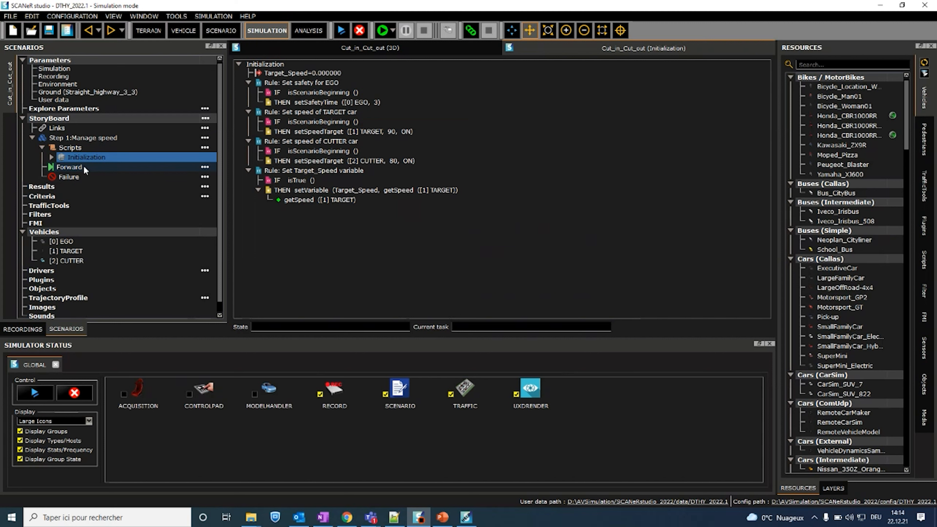
{"action": "left_click", "coordinate": [204, 167]}
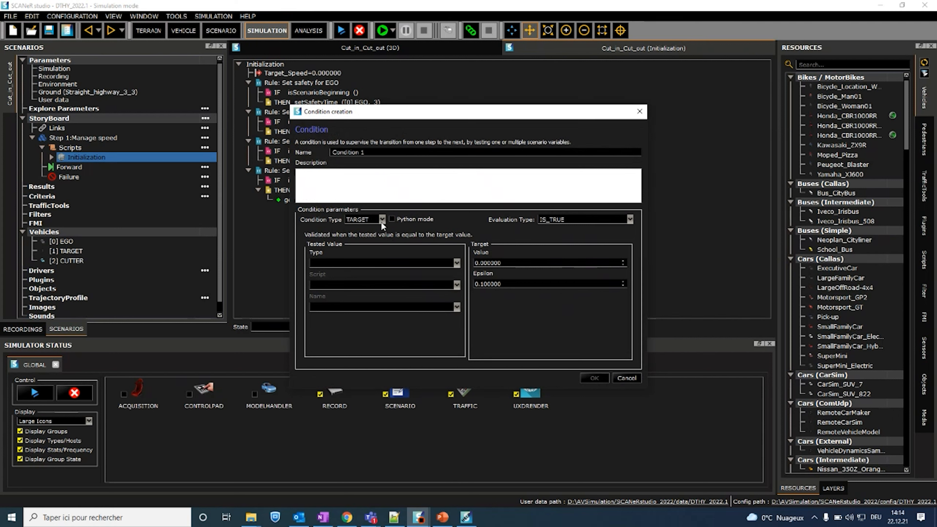
{"action": "left_click_drag", "start_coordinate": [369, 153], "coordinate": [217, 149]}
{"action": "type", "text": "Reach speed"}
{"action": "key", "text": "ctrl+Right"}
{"action": "type", "text": "target"}
Step: Set the condition's tested value to Script Output from the Initialization script, using the Target_Speed variable
{"action": "left_click", "coordinate": [341, 262]}
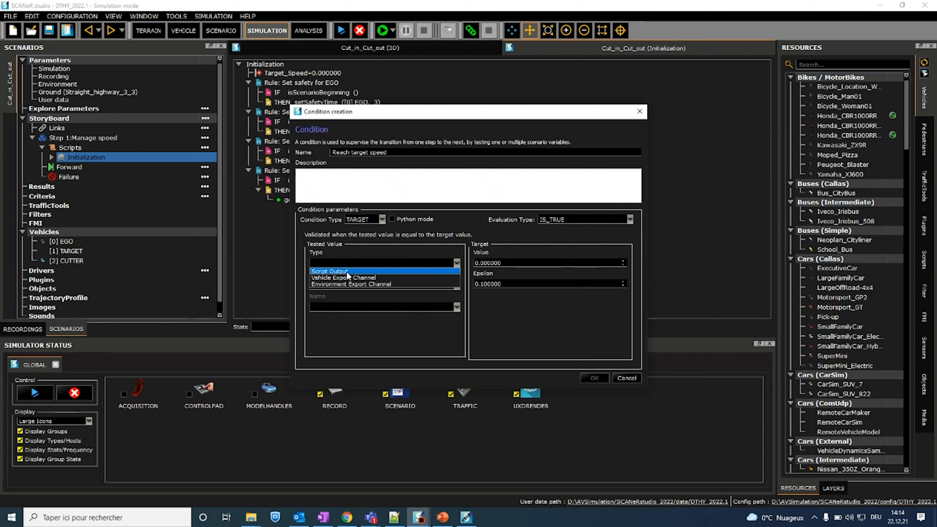
{"action": "left_click", "coordinate": [347, 271]}
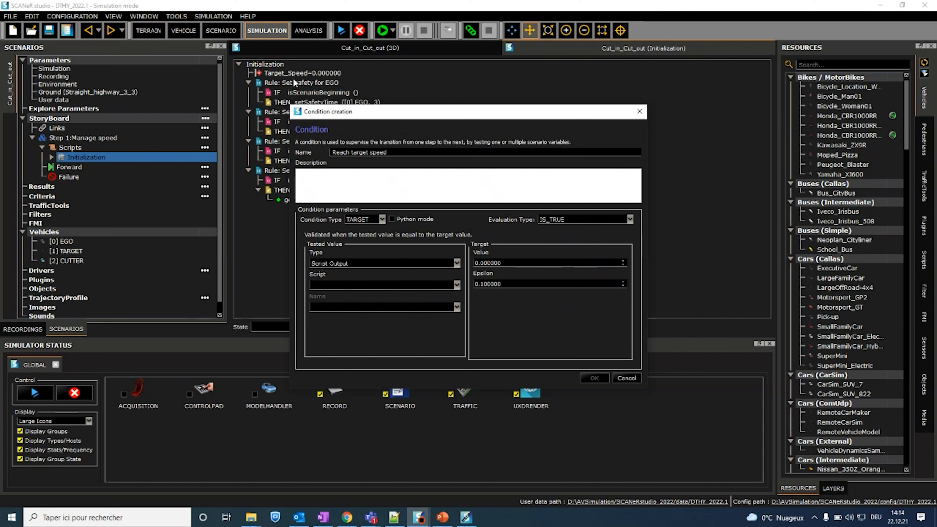
{"action": "left_click", "coordinate": [396, 180]}
{"action": "left_click", "coordinate": [383, 284]}
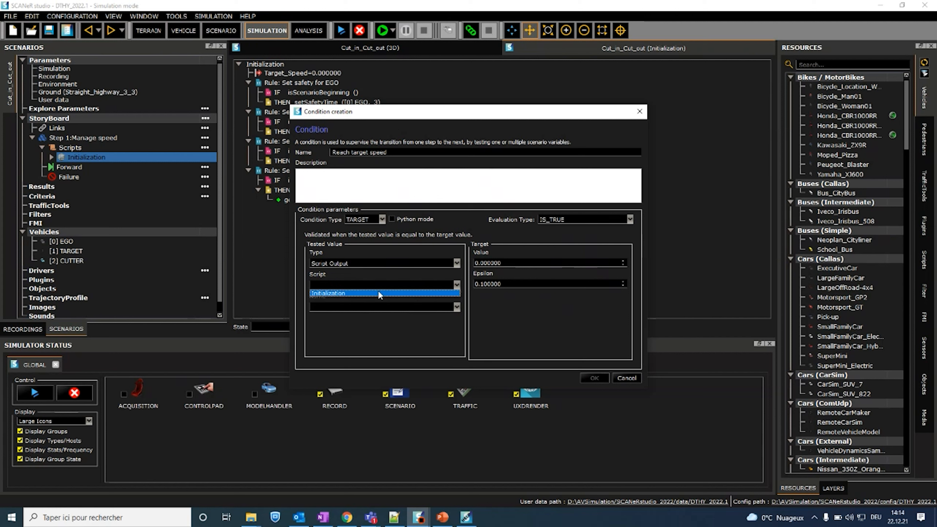
{"action": "left_click", "coordinate": [379, 293]}
{"action": "left_click", "coordinate": [363, 307]}
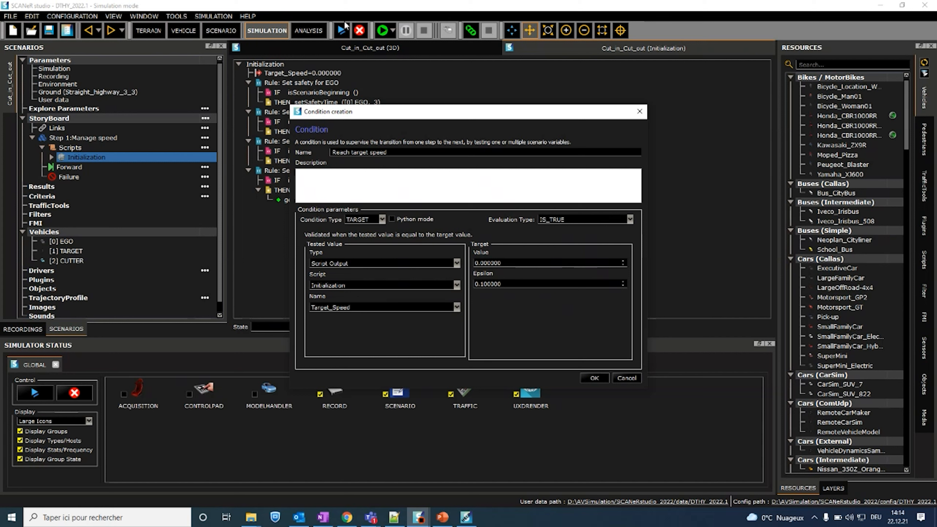
Step: Describe the condition as "This condition is met when target reach the speed target"
{"action": "left_click", "coordinate": [342, 179]}
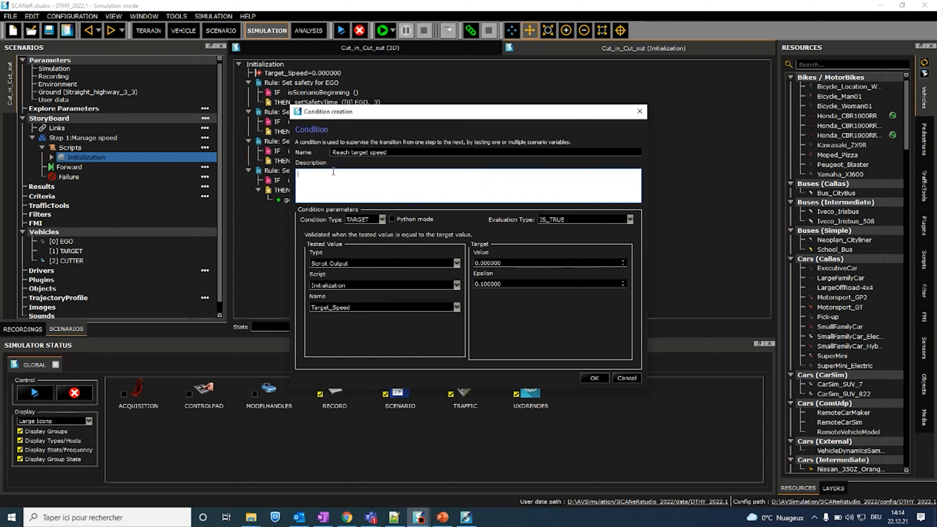
{"action": "type", "text": "This condition is met when target reach the sp"}
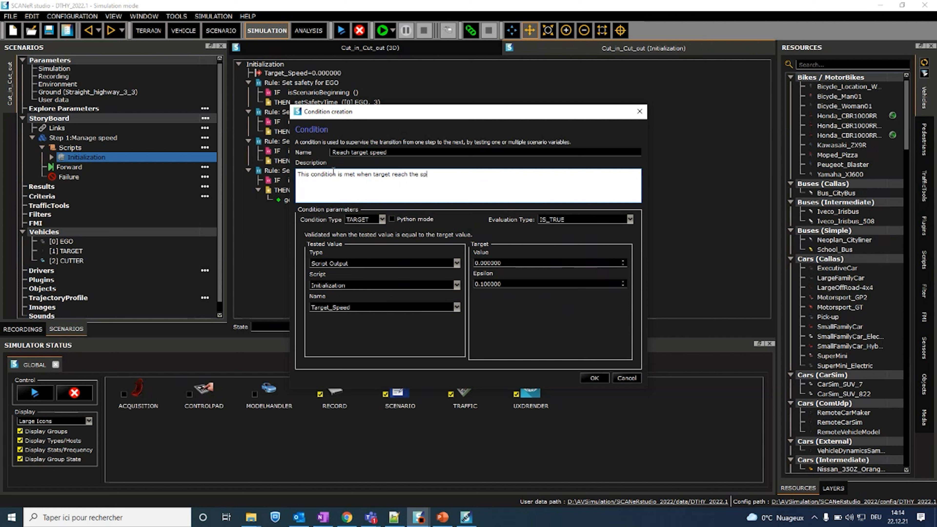
{"action": "type", "text": "eed target"}
Step: Set the condition's target value to 90, keep the condition type TARGET, and create the condition
{"action": "left_click_drag", "start_coordinate": [509, 261], "coordinate": [444, 251]}
{"action": "type", "text": "90"}
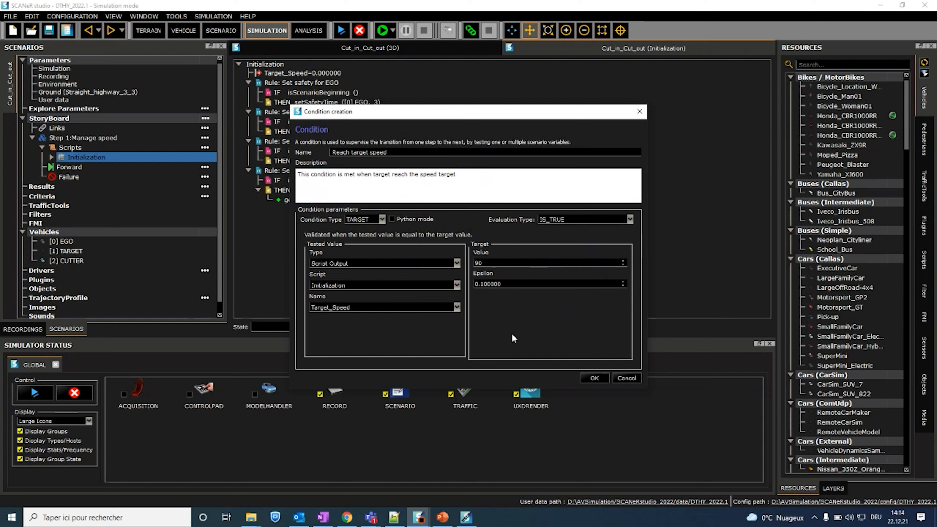
{"action": "left_click", "coordinate": [381, 220]}
{"action": "left_click", "coordinate": [595, 378]}
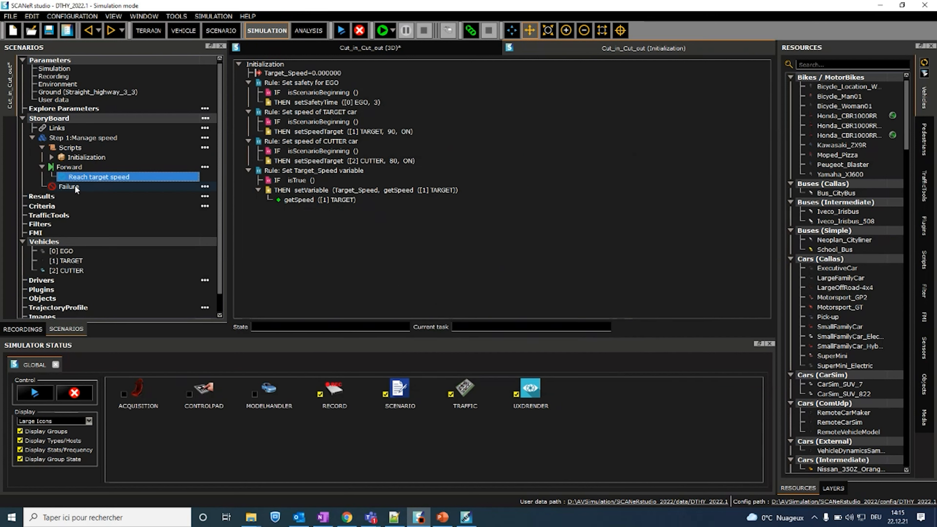
Step: Add a condition named "Time out" under Failure in Step 1
{"action": "left_click", "coordinate": [79, 186]}
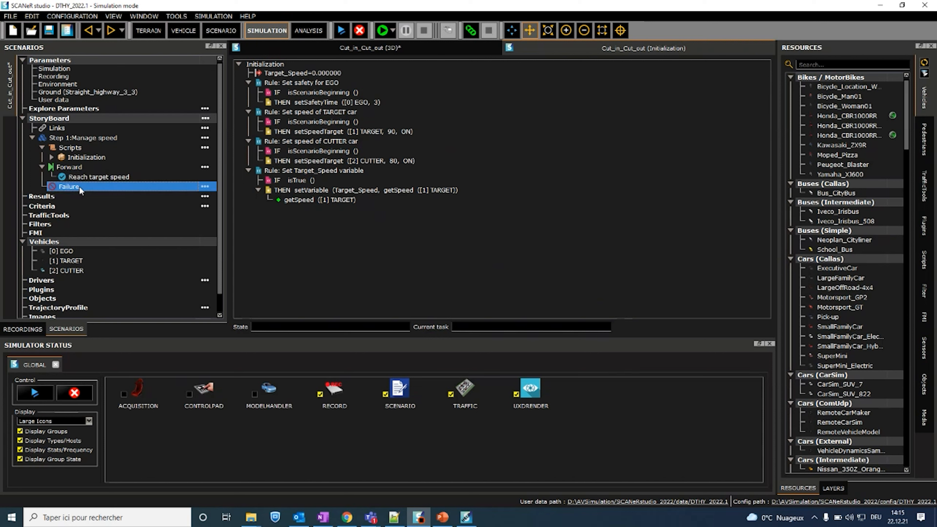
{"action": "left_click", "coordinate": [209, 189]}
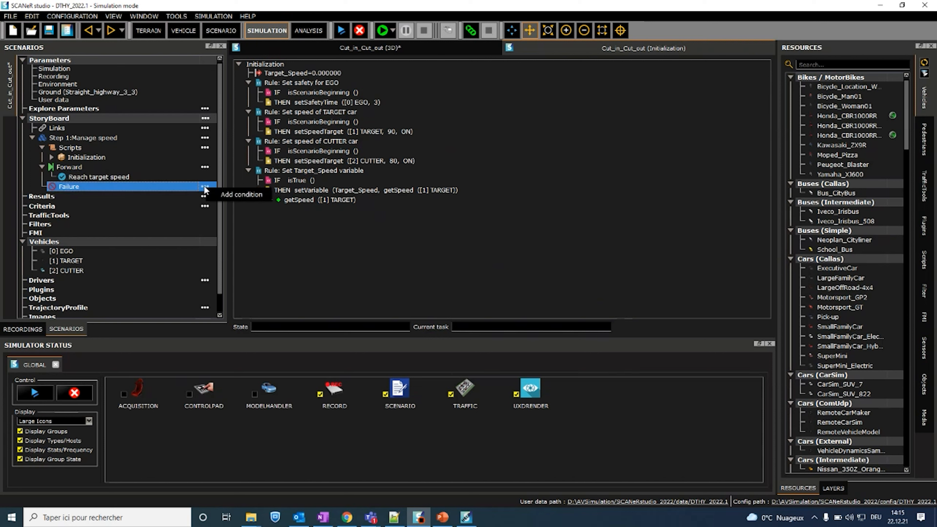
{"action": "left_click", "coordinate": [218, 195]}
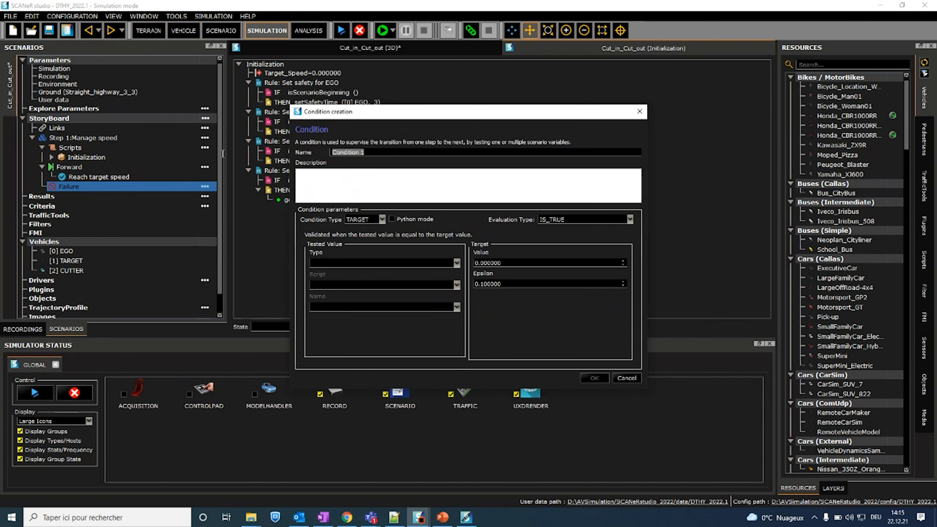
{"action": "type", "text": "Time out"}
Step: Describe the Time out condition as "This condition is met if the speed target isn't reached after 60 seconds"
{"action": "left_click", "coordinate": [357, 185]}
{"action": "type", "text": "This condition is met if the forward"}
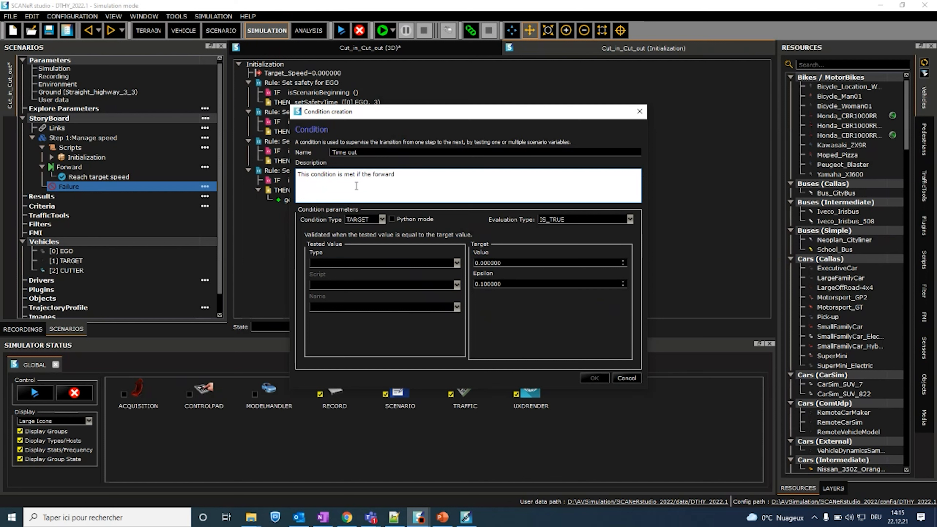
{"action": "key", "text": "BackSpace"}
{"action": "key", "text": "BackSpace"}
{"action": "key", "text": "BackSpace"}
{"action": "key", "text": "BackSpace"}
{"action": "key", "text": "BackSpace"}
{"action": "key", "text": "BackSpace"}
{"action": "type", "text": "speed target is"}
{"action": "type", "text": "n't reached afte"}
{"action": "type", "text": "r 60"}
{"action": "type", "text": " seon"}
{"action": "type", "text": "onds"}
Step: Create the Time out condition with type TIMEOUT and a time out value of 60 s, and save the scenario
{"action": "left_click", "coordinate": [369, 219]}
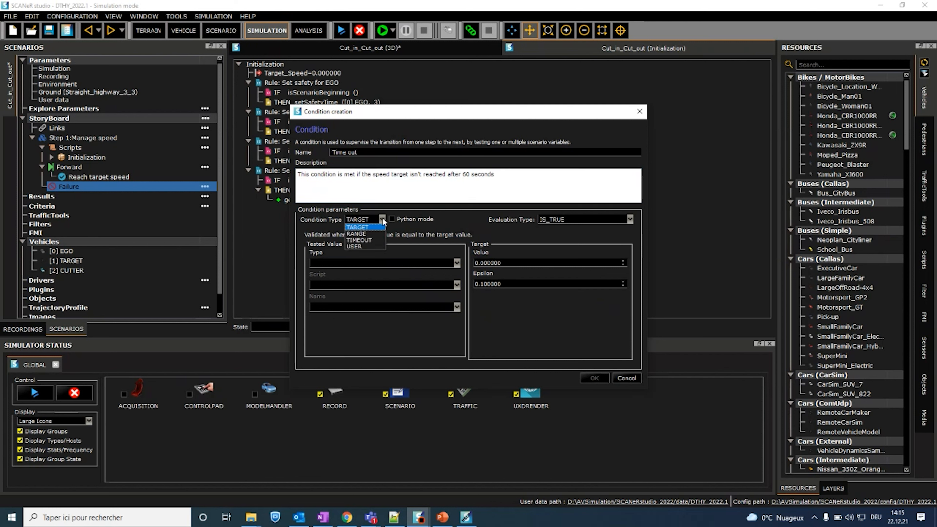
{"action": "left_click", "coordinate": [376, 243]}
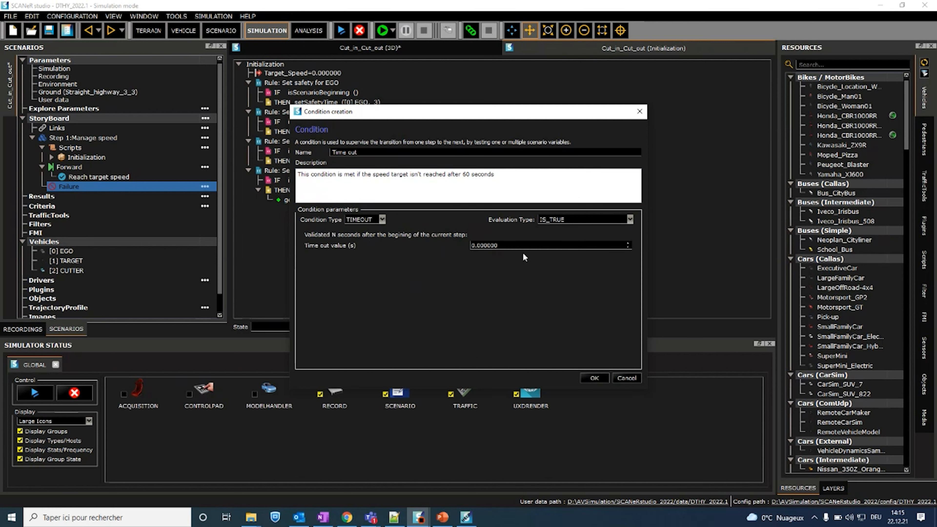
{"action": "left_click_drag", "start_coordinate": [515, 246], "coordinate": [361, 235]}
{"action": "type", "text": "60"}
{"action": "left_click", "coordinate": [594, 378]}
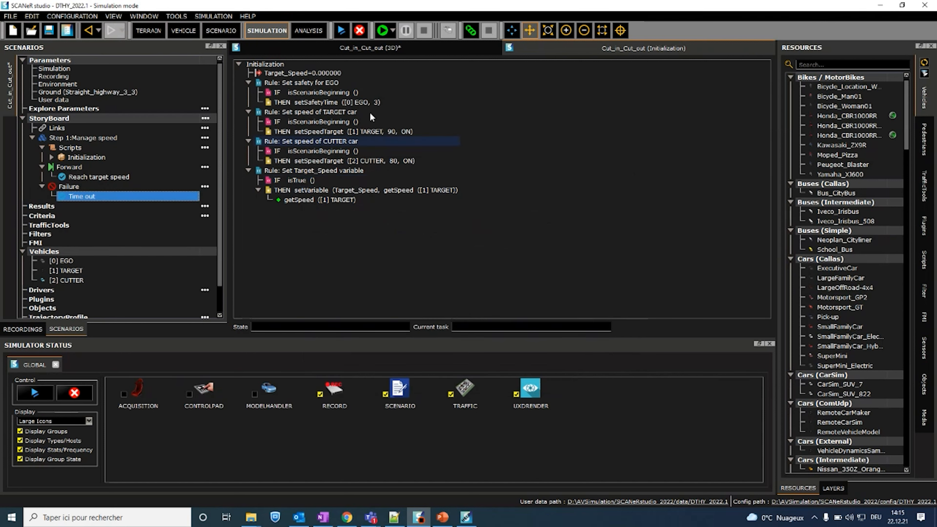
{"action": "left_click", "coordinate": [49, 31]}
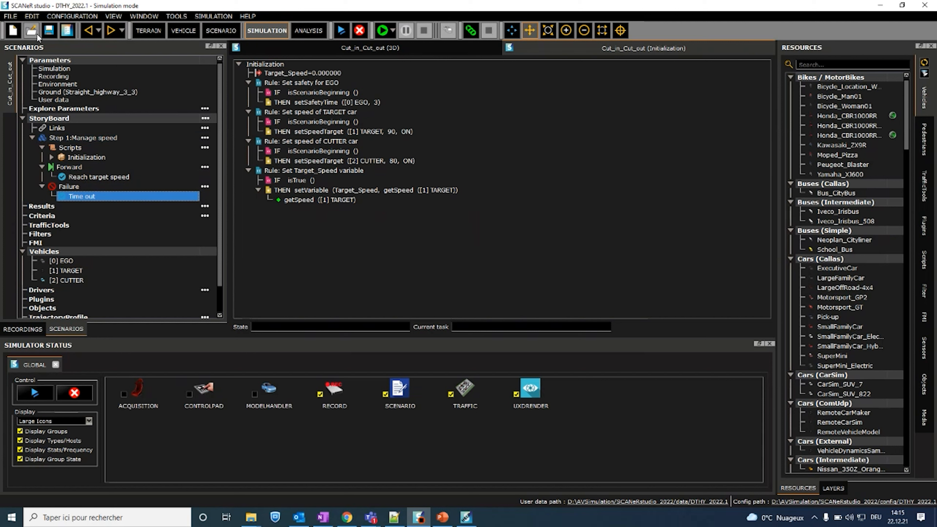
Step: Switch to PowerPoint, present from the Scenario Storyboard slide and play the video on the Scenario (Recorded) slide
{"action": "left_click", "coordinate": [264, 52]}
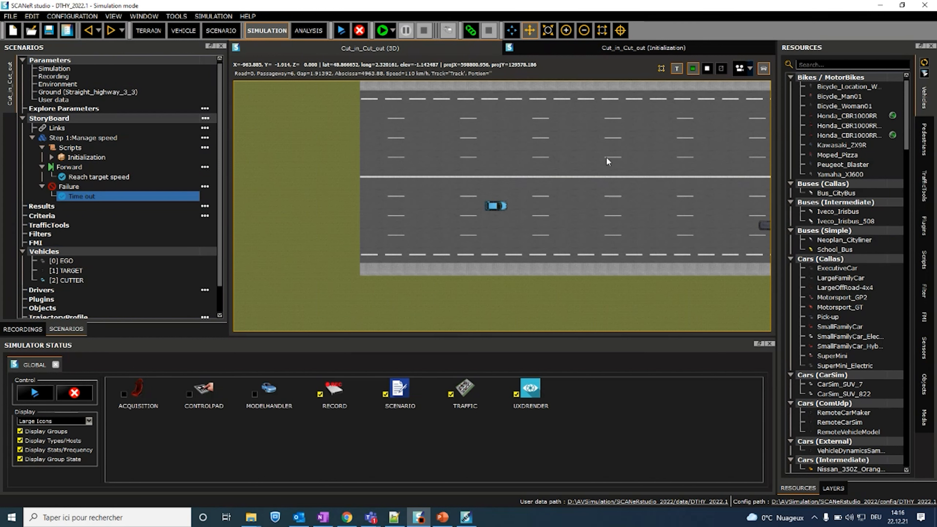
{"action": "left_click", "coordinate": [451, 521]}
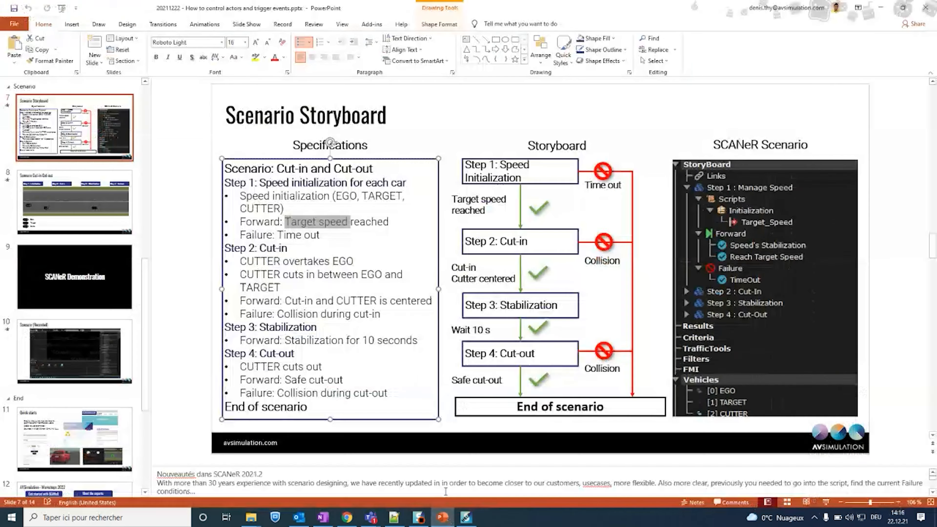
{"action": "left_click", "coordinate": [827, 504]}
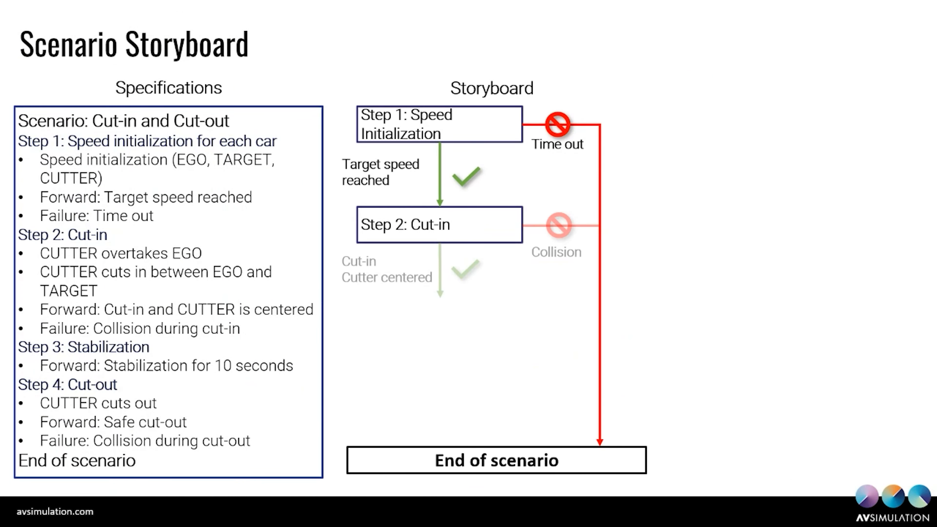
{"action": "key", "text": "Right"}
{"action": "key", "text": "Right"}
{"action": "key", "text": "Right"}
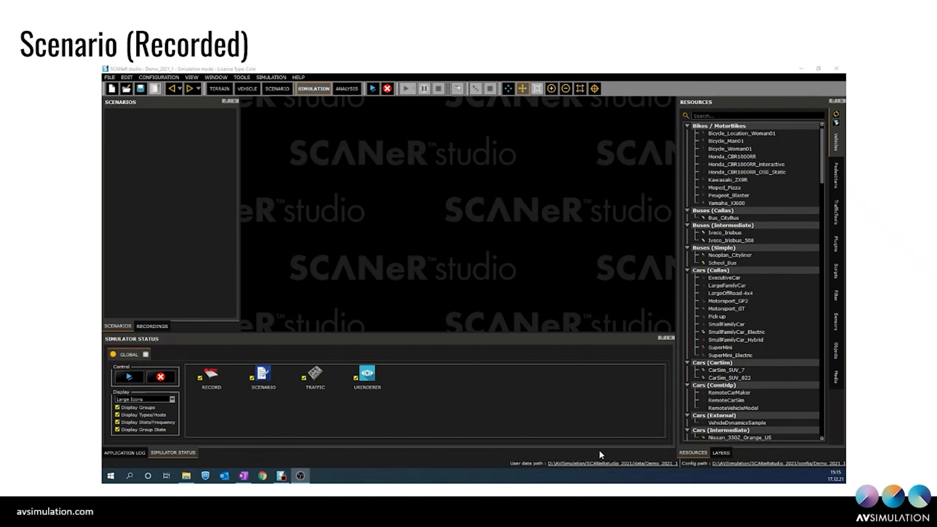
{"action": "mouse_move", "coordinate": [128, 464]}
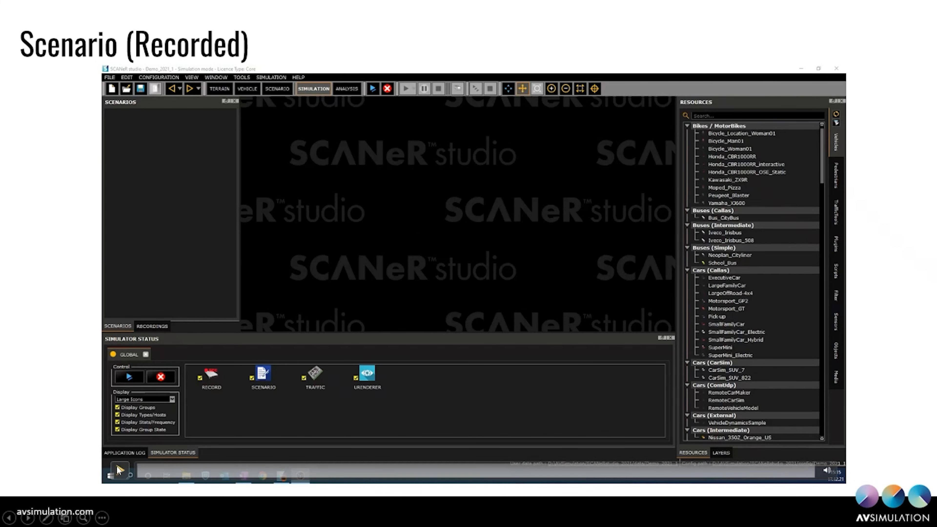
{"action": "left_click", "coordinate": [119, 470]}
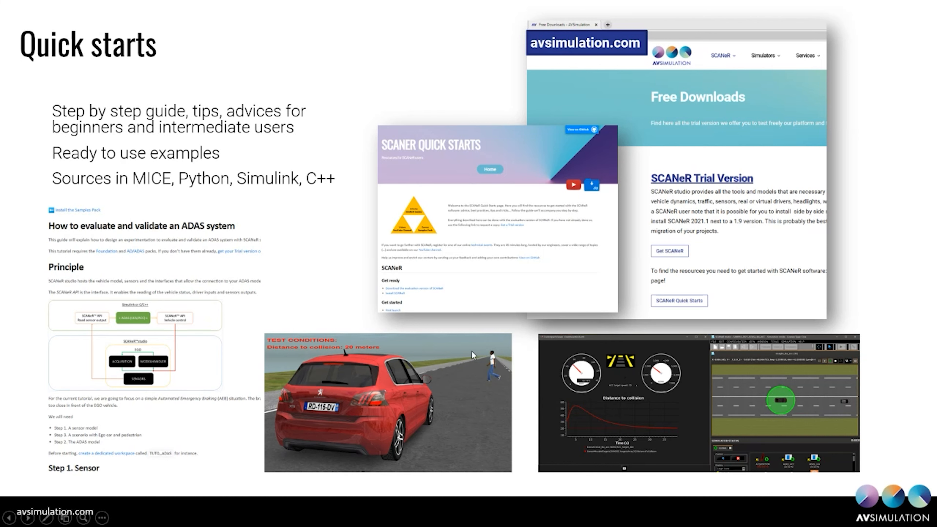
Step: End the slide show, switch to Chrome and open the SCANeR Free Downloads page on avsimulation.com
{"action": "key", "text": "Escape"}
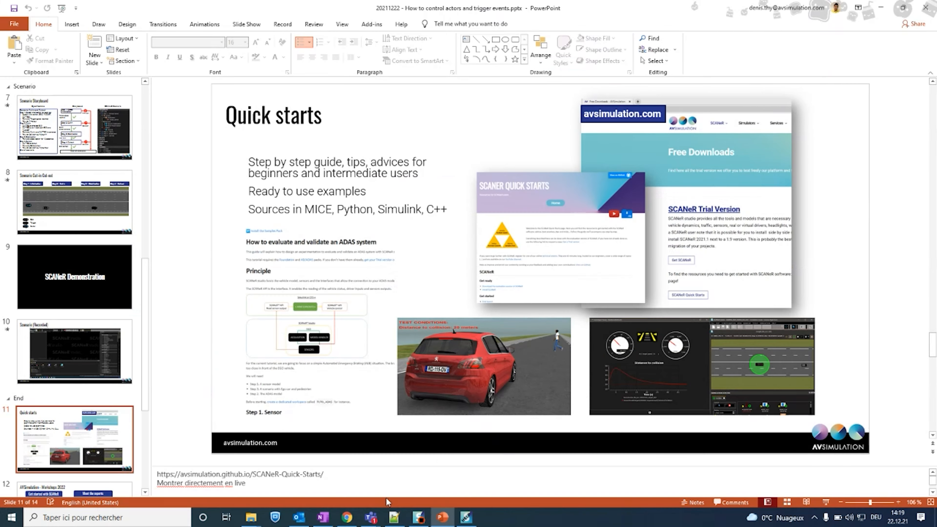
{"action": "left_click", "coordinate": [347, 518]}
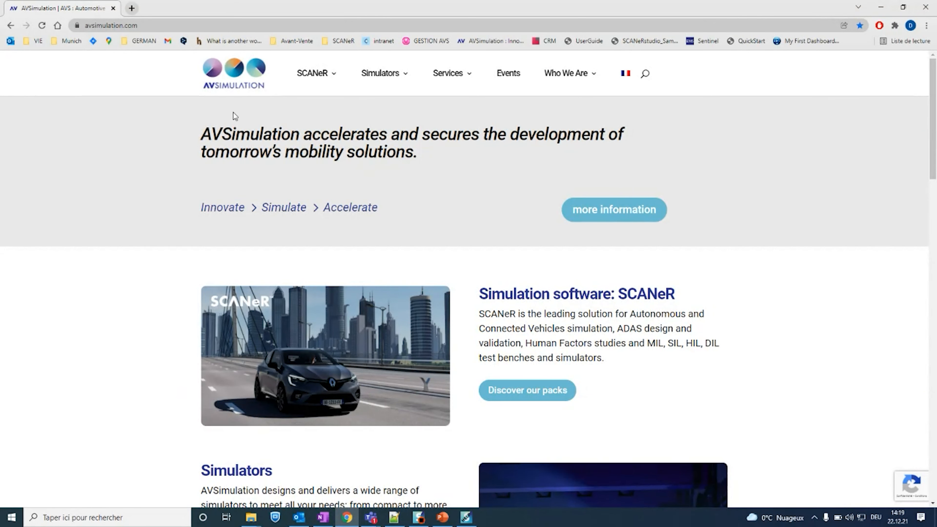
{"action": "left_click", "coordinate": [155, 26]}
{"action": "left_click", "coordinate": [132, 115]}
{"action": "mouse_move", "coordinate": [308, 85]}
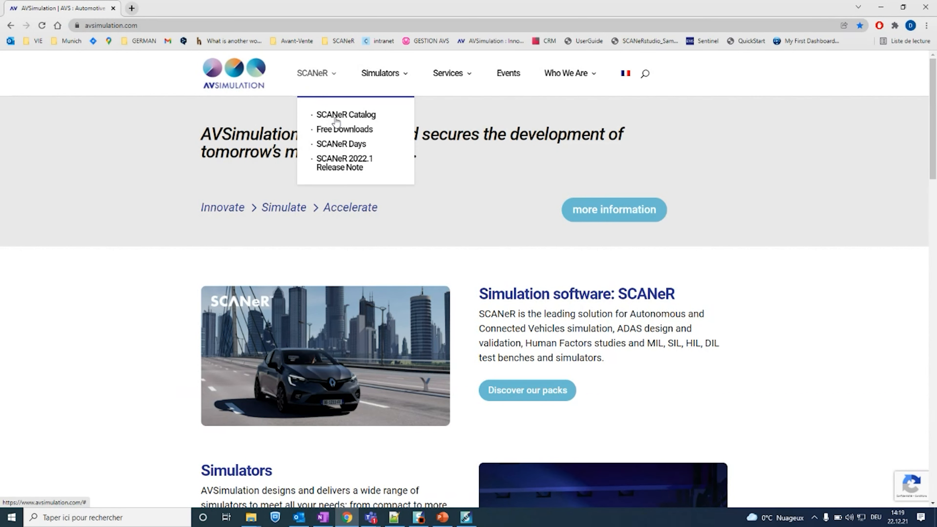
{"action": "left_click", "coordinate": [345, 134]}
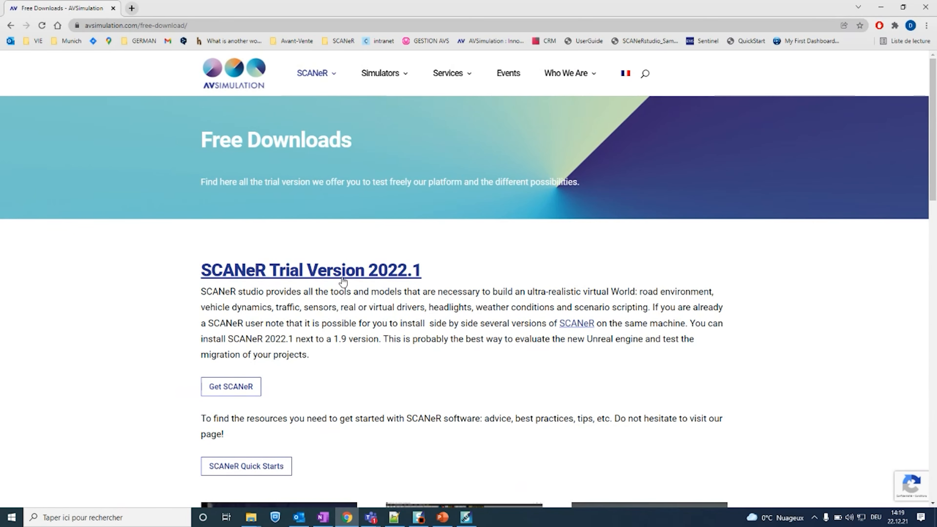
Step: Open the SCANeR Quick Starts page and look through its list of guides
{"action": "scroll", "coordinate": [336, 275], "scroll_direction": "down", "scroll_amount": 3}
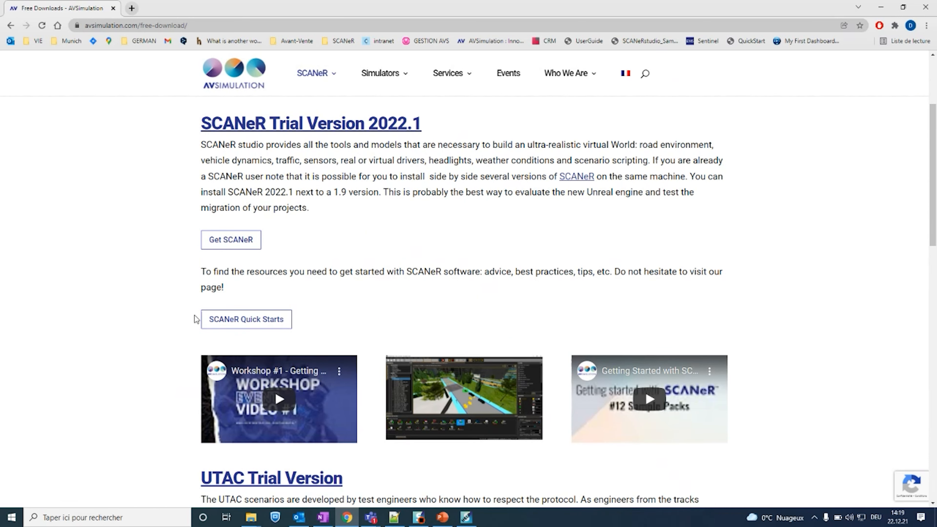
{"action": "left_click", "coordinate": [247, 325]}
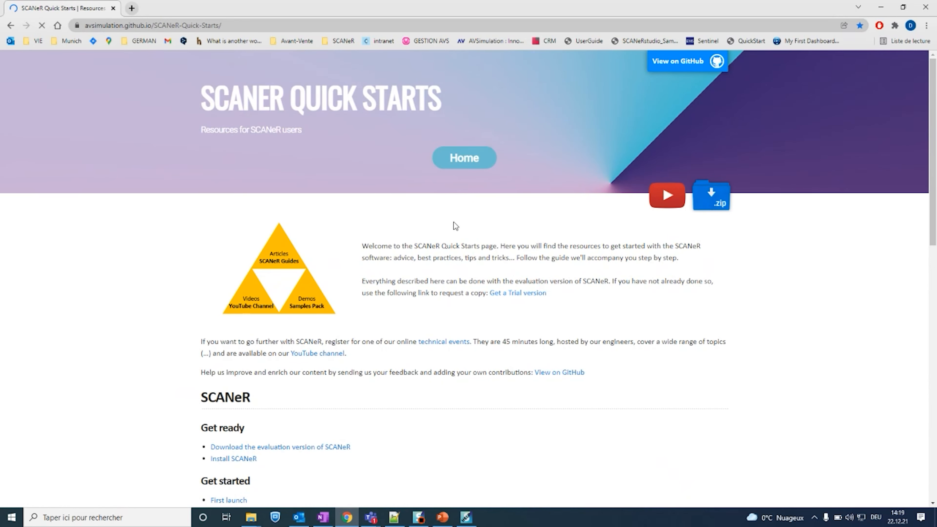
{"action": "scroll", "coordinate": [398, 238], "scroll_direction": "down", "scroll_amount": 2}
{"action": "scroll", "coordinate": [292, 314], "scroll_direction": "down", "scroll_amount": 5}
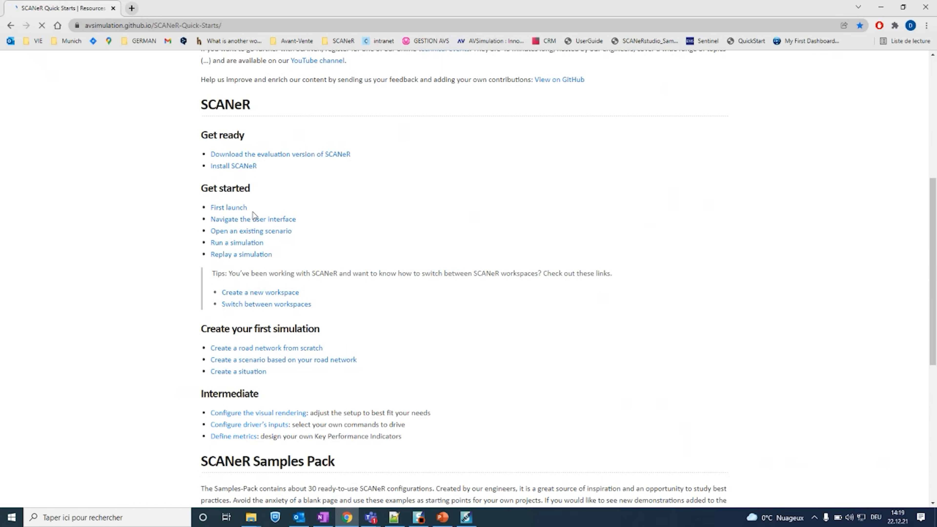
Step: Open the First launch guide and read through its instructions for running SCANeR studio and creating a new Configuration
{"action": "left_click", "coordinate": [244, 212]}
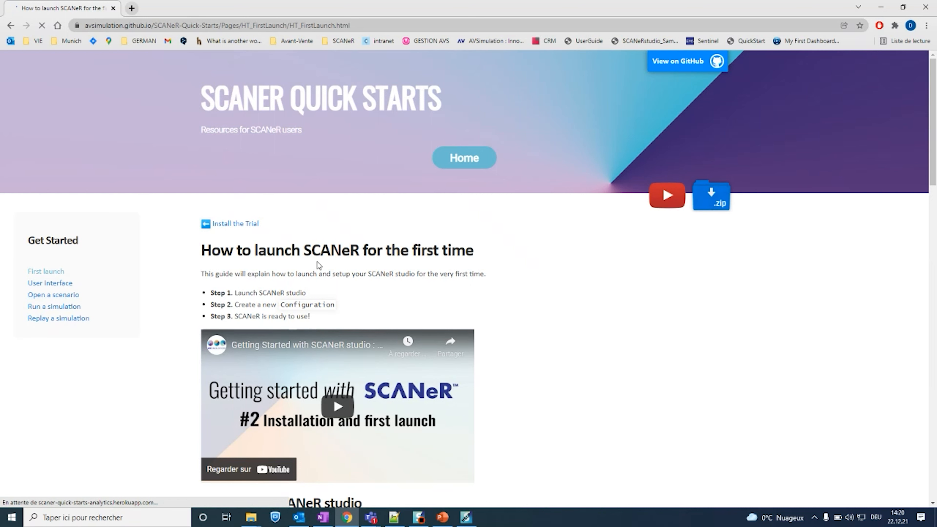
{"action": "scroll", "coordinate": [278, 171], "scroll_direction": "down", "scroll_amount": 5}
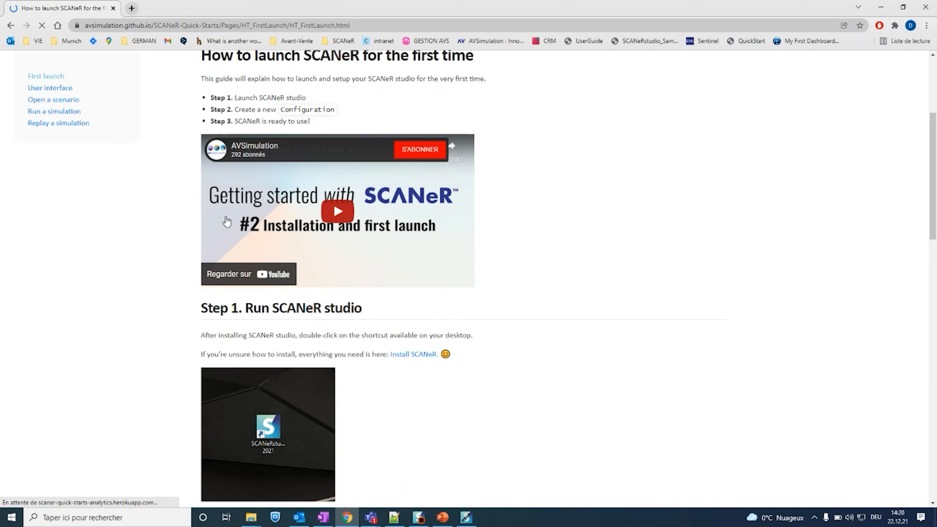
{"action": "scroll", "coordinate": [431, 263], "scroll_direction": "down", "scroll_amount": 3}
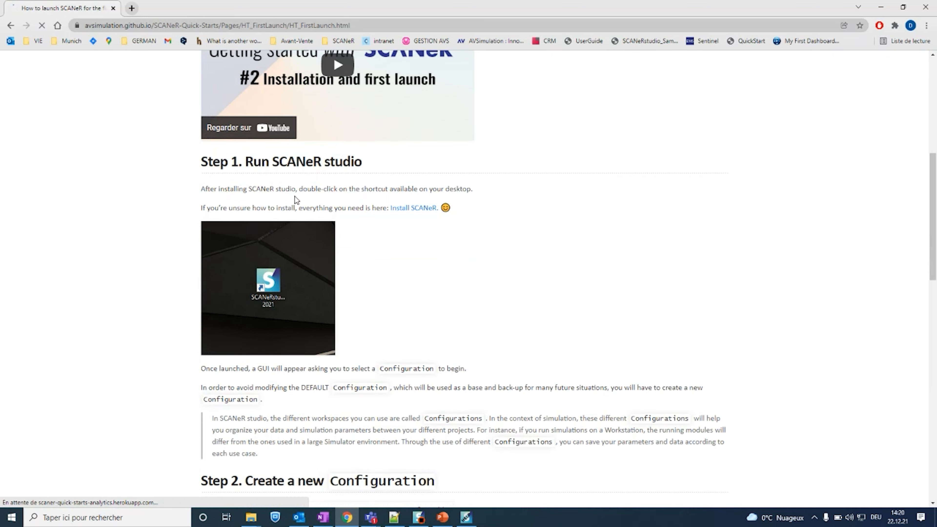
{"action": "scroll", "coordinate": [289, 275], "scroll_direction": "down", "scroll_amount": 20}
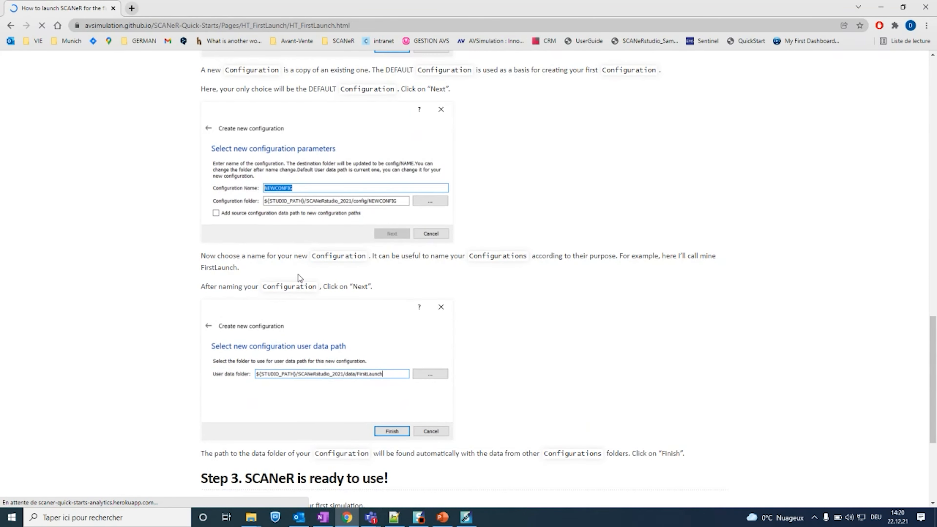
Step: Follow the First launch guide's closing link to the User Interface guide and read its section on the different modes
{"action": "scroll", "coordinate": [288, 222], "scroll_direction": "up", "scroll_amount": 7}
{"action": "scroll", "coordinate": [307, 234], "scroll_direction": "down", "scroll_amount": 6}
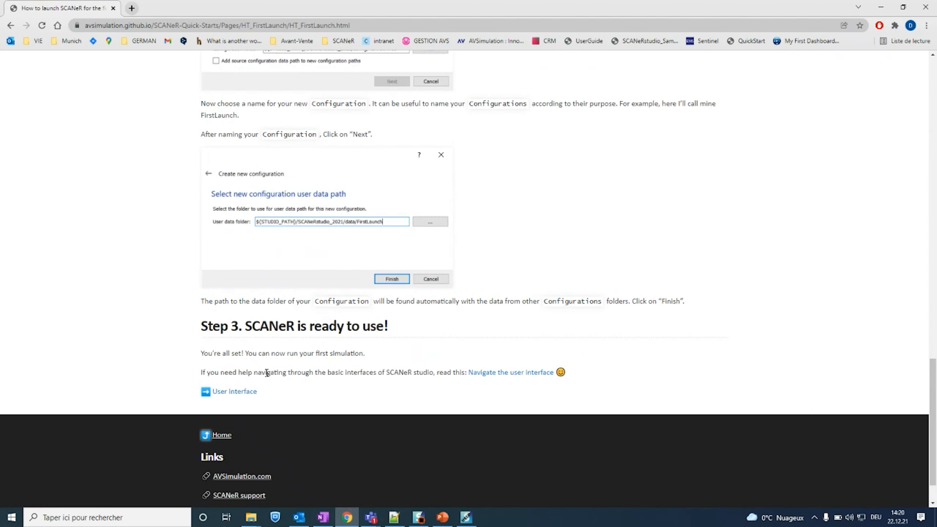
{"action": "left_click", "coordinate": [250, 392]}
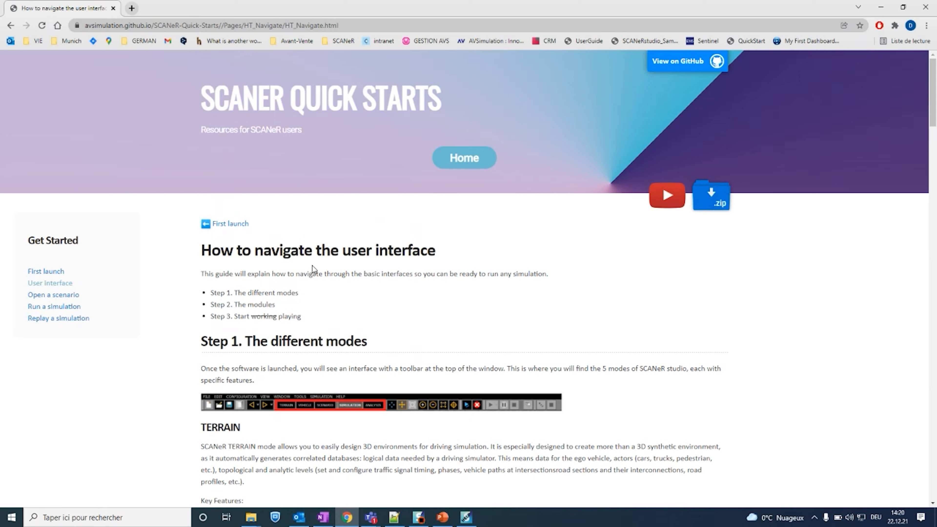
{"action": "scroll", "coordinate": [257, 230], "scroll_direction": "down", "scroll_amount": 8}
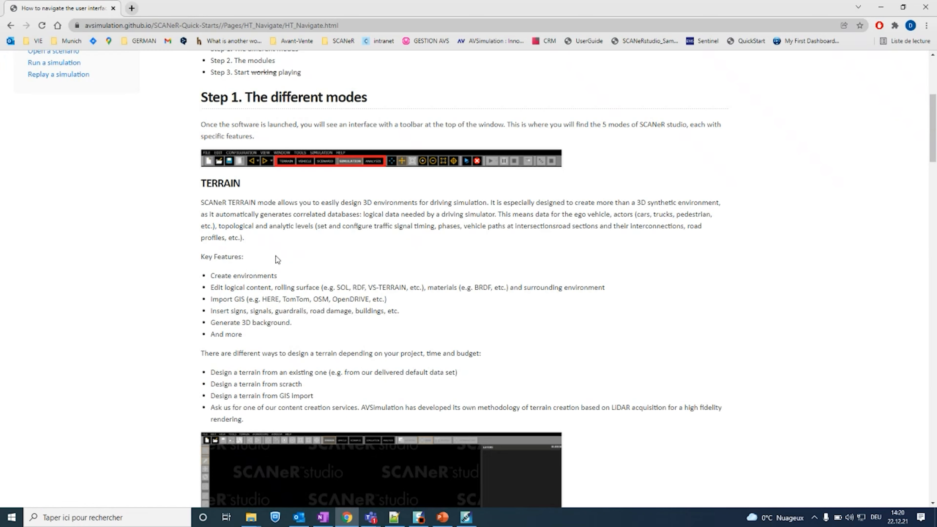
Step: Go back from the Quick Starts guides to the SCANeR Free Downloads page
{"action": "left_click", "coordinate": [11, 26]}
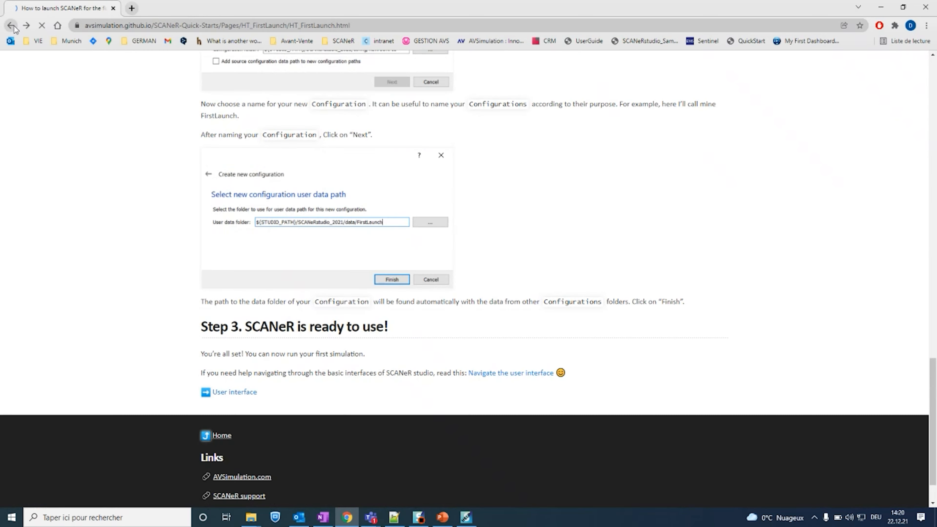
{"action": "left_click", "coordinate": [12, 27]}
{"action": "left_click", "coordinate": [13, 26]}
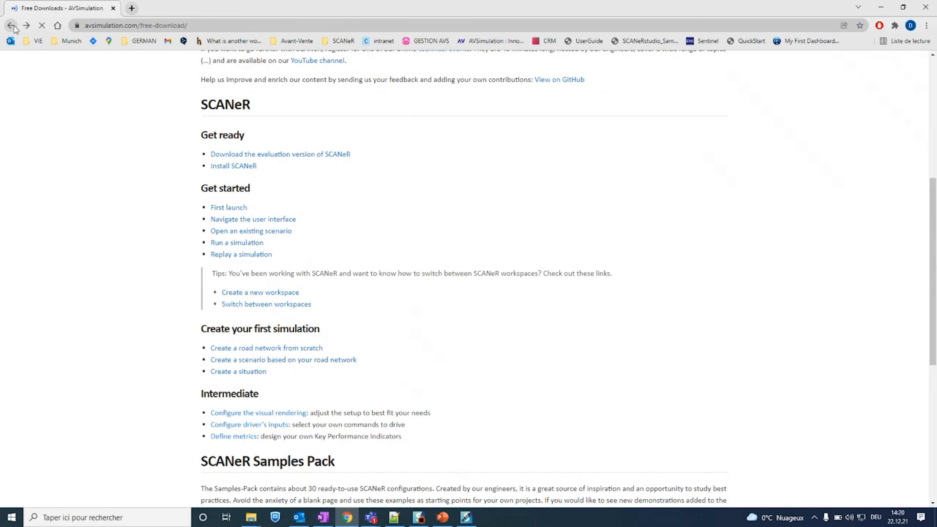
Step: Switch to PowerPoint, present from the Quick starts slide and advance to the AVSimulation - Workshops 2022 slide
{"action": "left_click", "coordinate": [442, 517]}
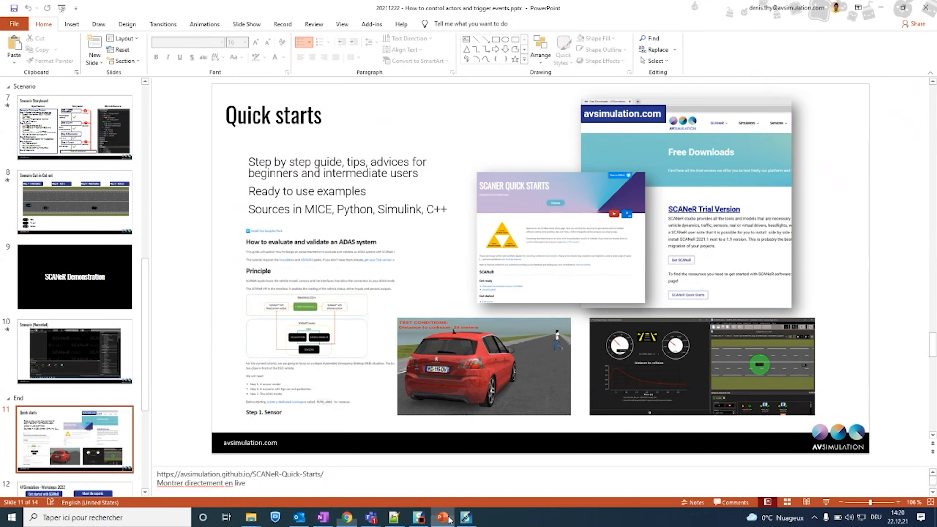
{"action": "left_click", "coordinate": [827, 502]}
{"action": "key", "text": "Right"}
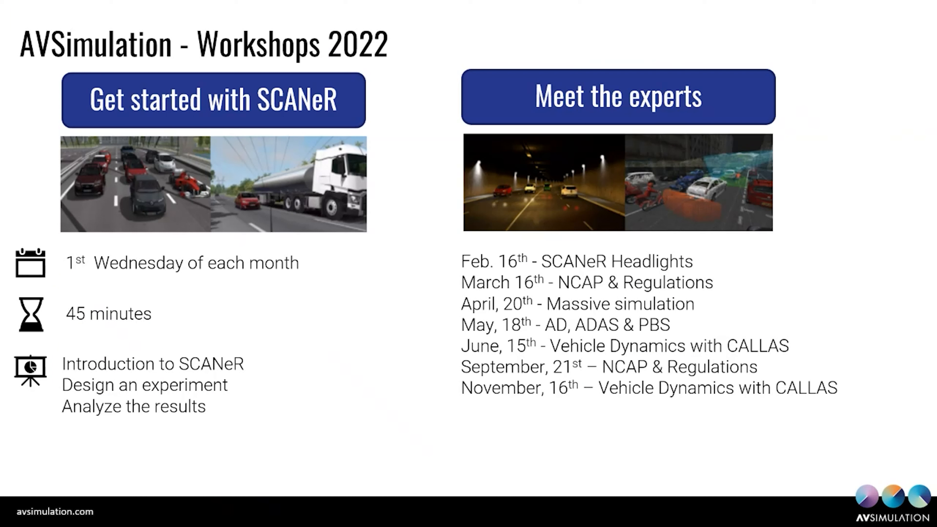
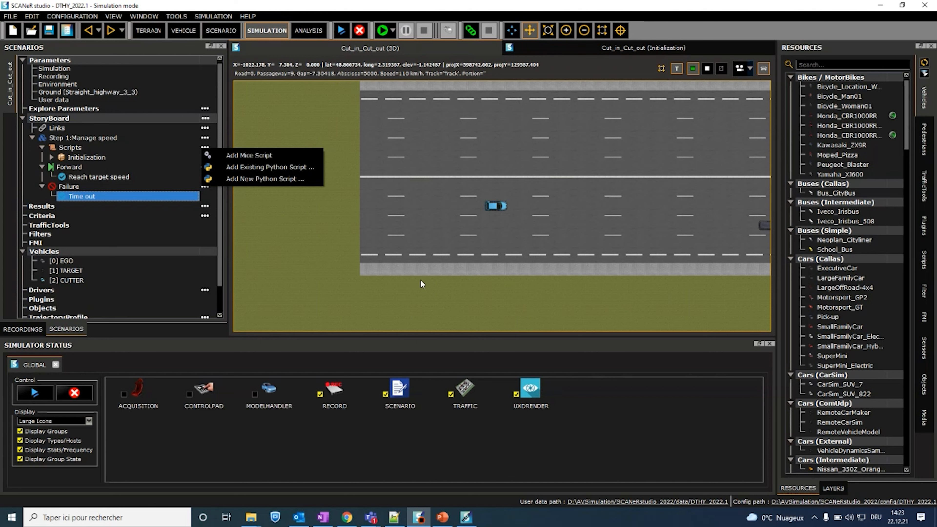
Step: Switch to File Explorer, look through the sample Python scripts in the DEFAULT python folder and its standalone subfolder, and minimize the window
{"action": "left_click", "coordinate": [251, 517]}
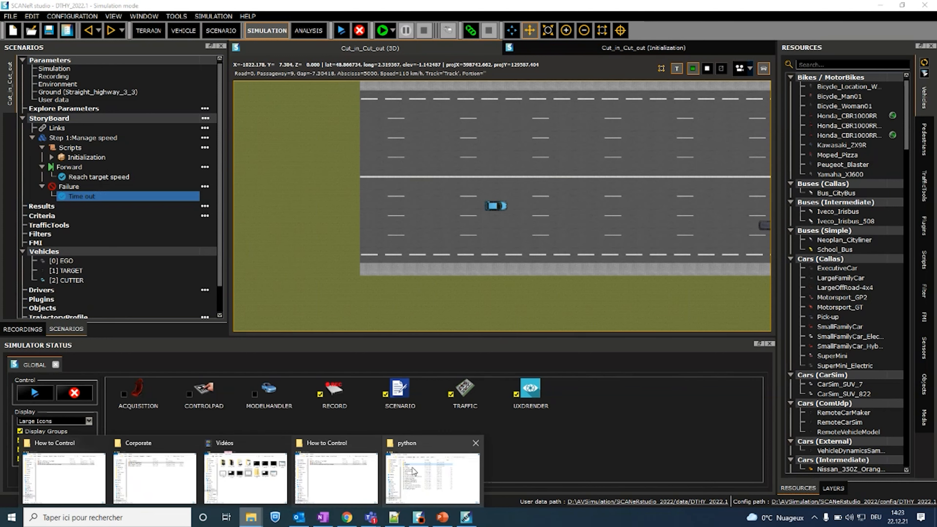
{"action": "left_click", "coordinate": [433, 473]}
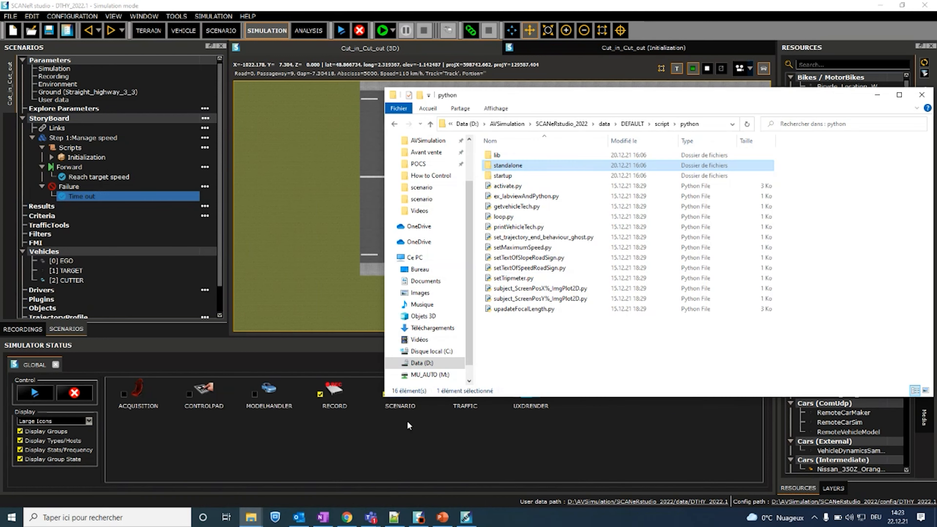
{"action": "double_click", "coordinate": [534, 166]}
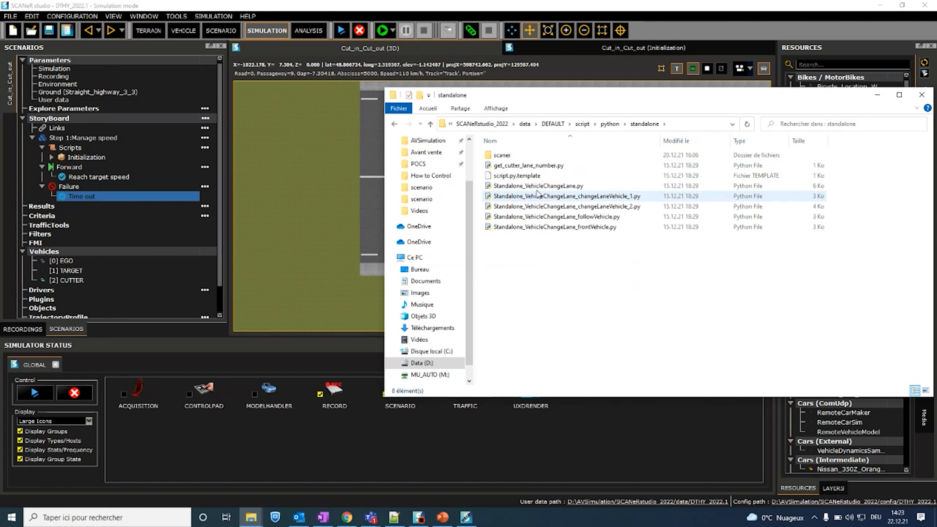
{"action": "left_click", "coordinate": [614, 125]}
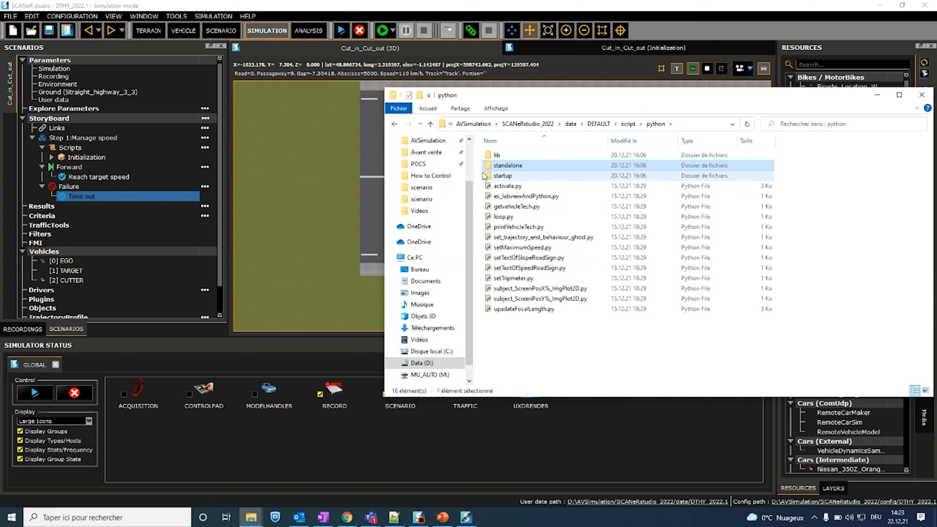
{"action": "left_click_drag", "start_coordinate": [599, 341], "coordinate": [520, 188]}
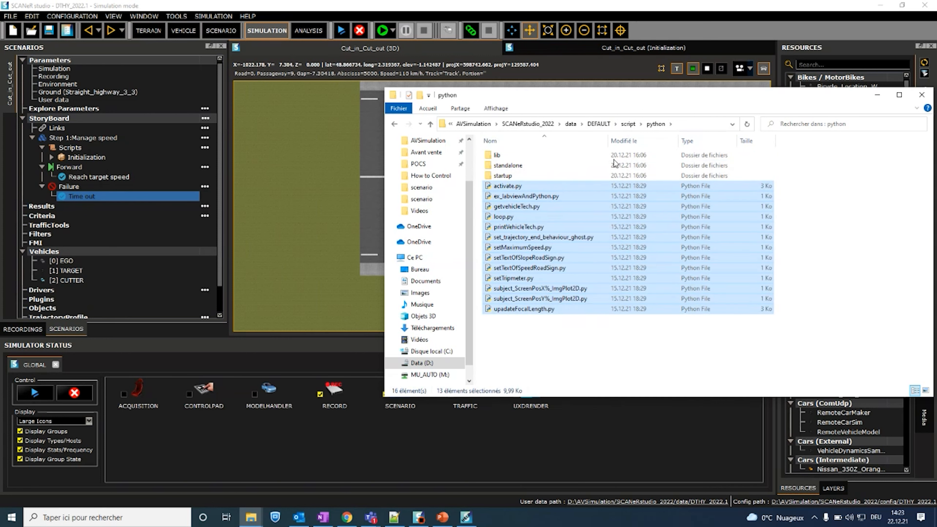
{"action": "left_click", "coordinate": [576, 335]}
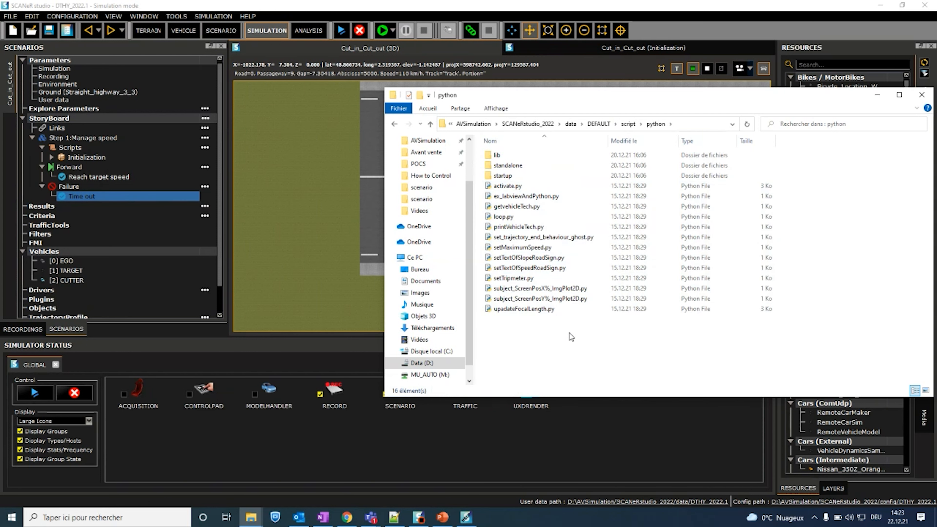
{"action": "left_click", "coordinate": [877, 94]}
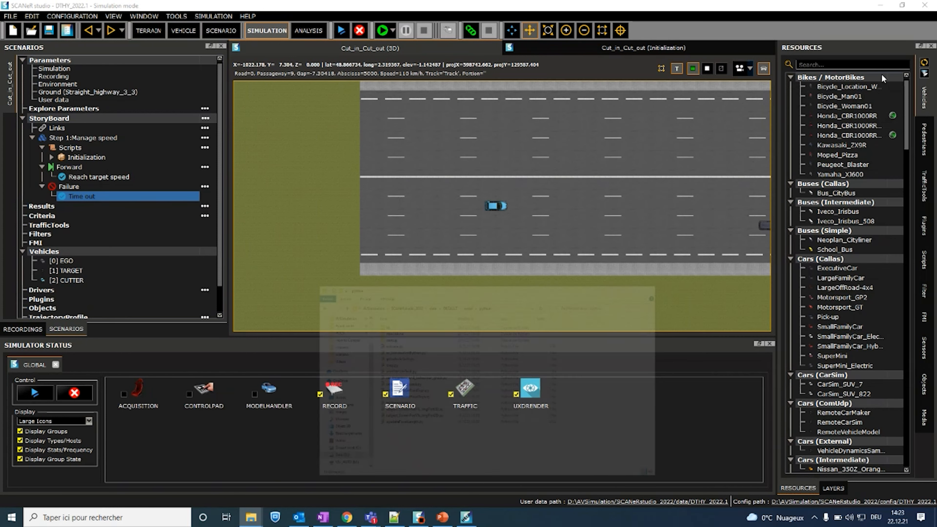
Step: Switch to PowerPoint, display the Questions? slide and collapse the notes area to enlarge it
{"action": "left_click", "coordinate": [443, 518]}
{"action": "left_click", "coordinate": [78, 399]}
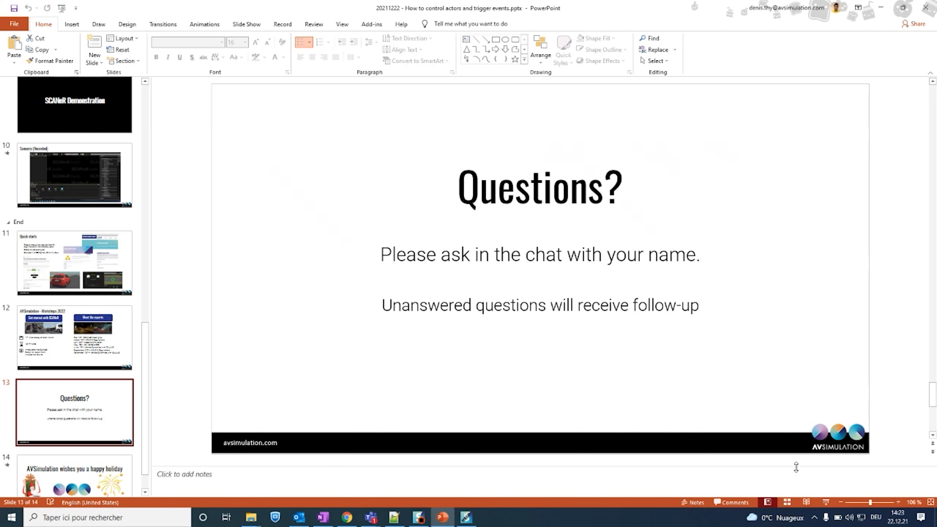
{"action": "left_click_drag", "start_coordinate": [796, 467], "coordinate": [796, 501]}
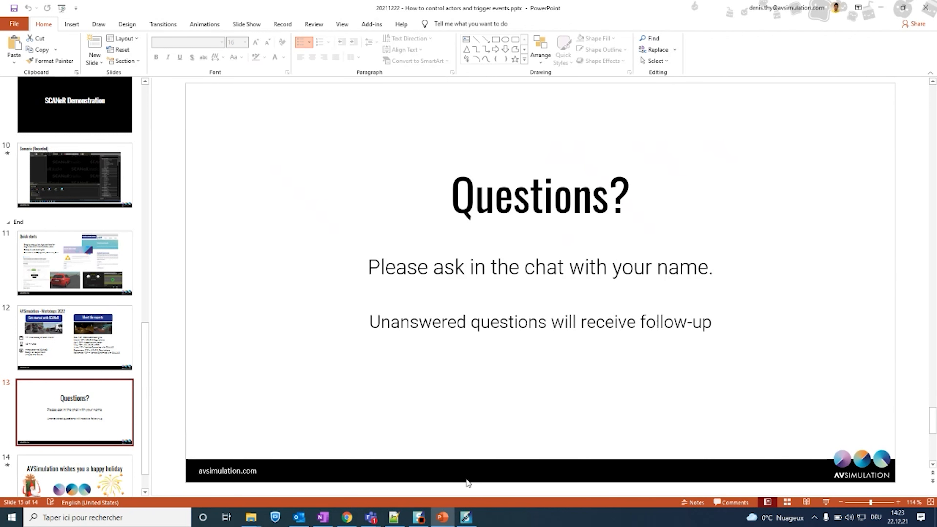
Step: Switch to SCANeR studio and close the open Cut_in_Cut_out scenario
{"action": "left_click", "coordinate": [419, 518]}
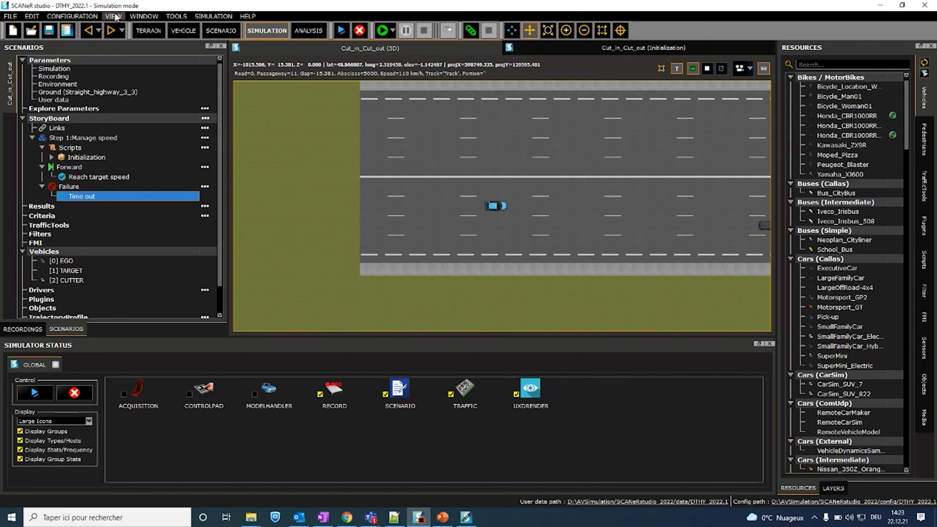
{"action": "left_click", "coordinate": [10, 15]}
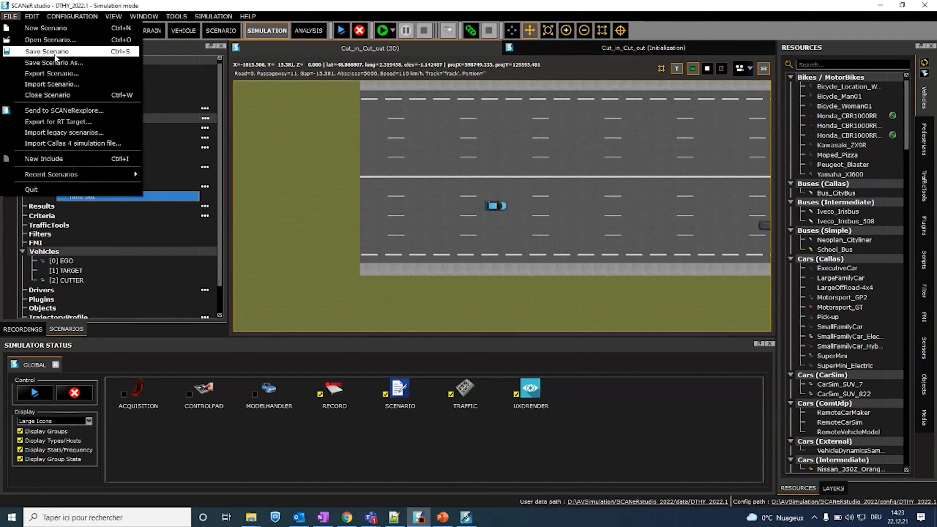
{"action": "left_click", "coordinate": [55, 93]}
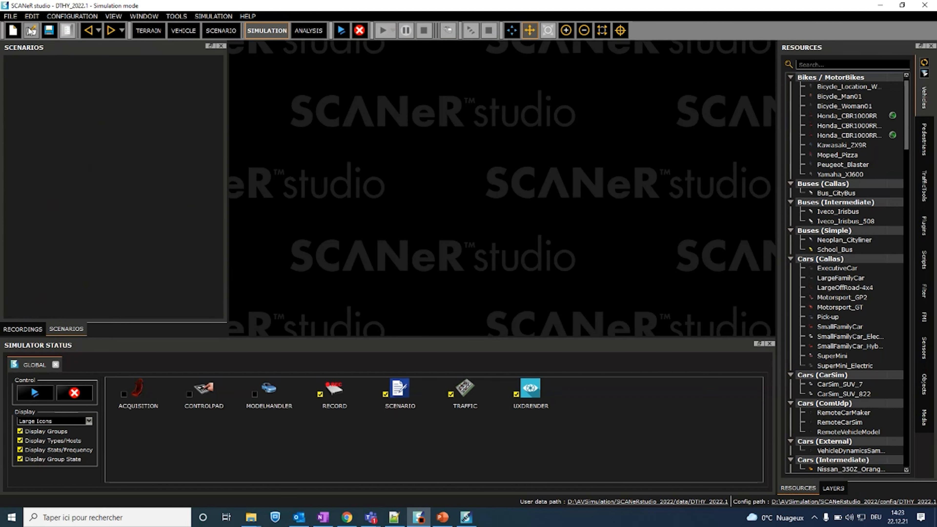
Step: Open the sample scenario Cut_in_Cut_out.sce from the DEFAULT data folder
{"action": "left_click", "coordinate": [10, 16]}
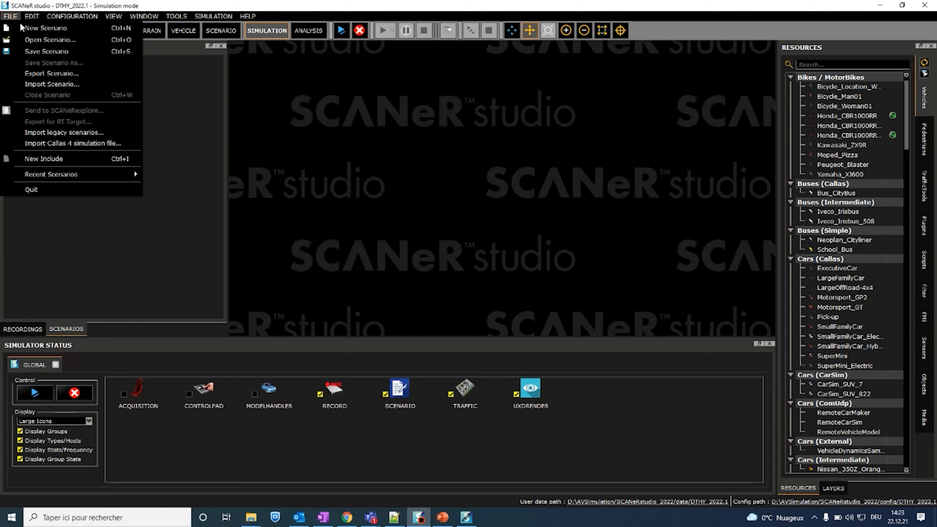
{"action": "left_click", "coordinate": [33, 39]}
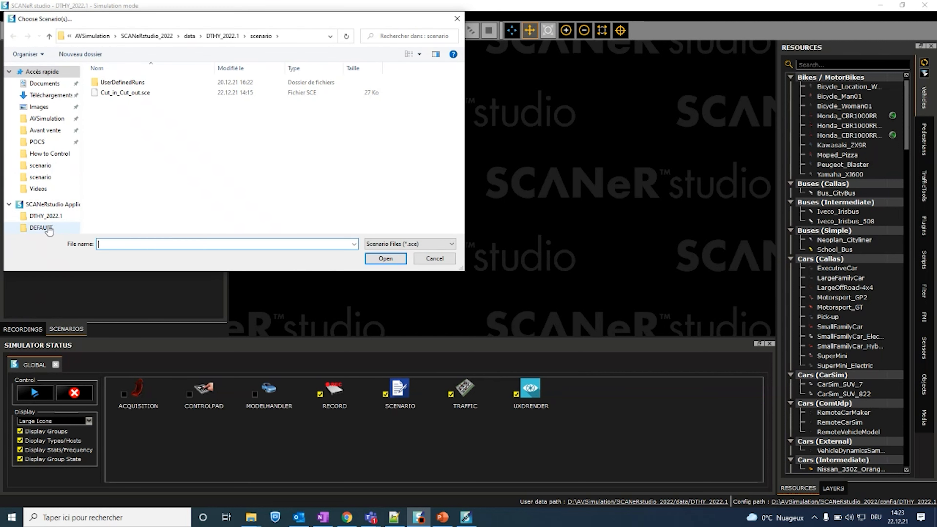
{"action": "left_click", "coordinate": [46, 217]}
{"action": "left_click", "coordinate": [51, 228]}
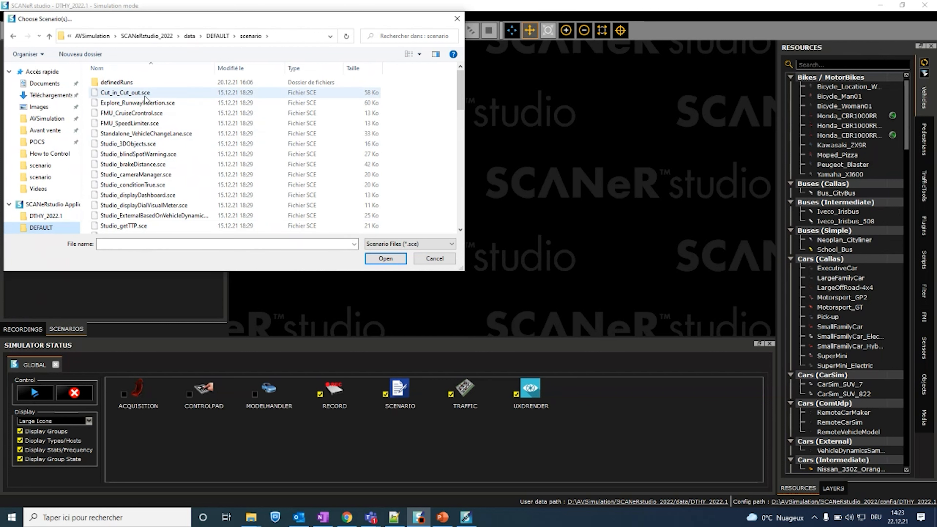
{"action": "left_click", "coordinate": [110, 94]}
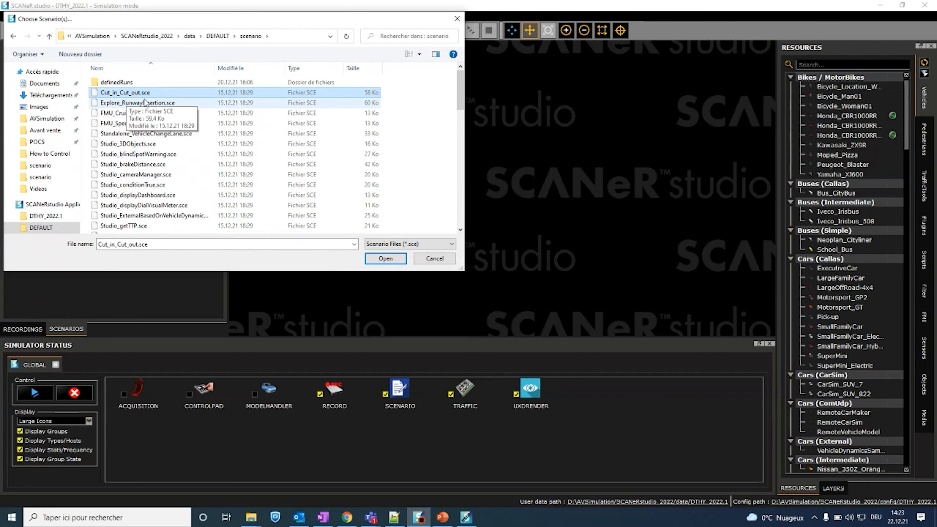
{"action": "left_click", "coordinate": [386, 258]}
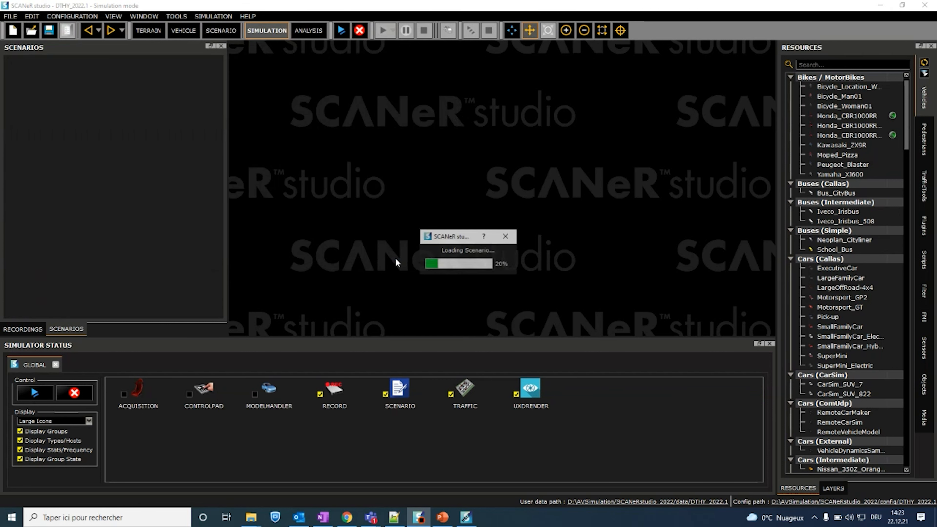
{"action": "scroll", "coordinate": [545, 209], "scroll_direction": "up", "scroll_amount": 3}
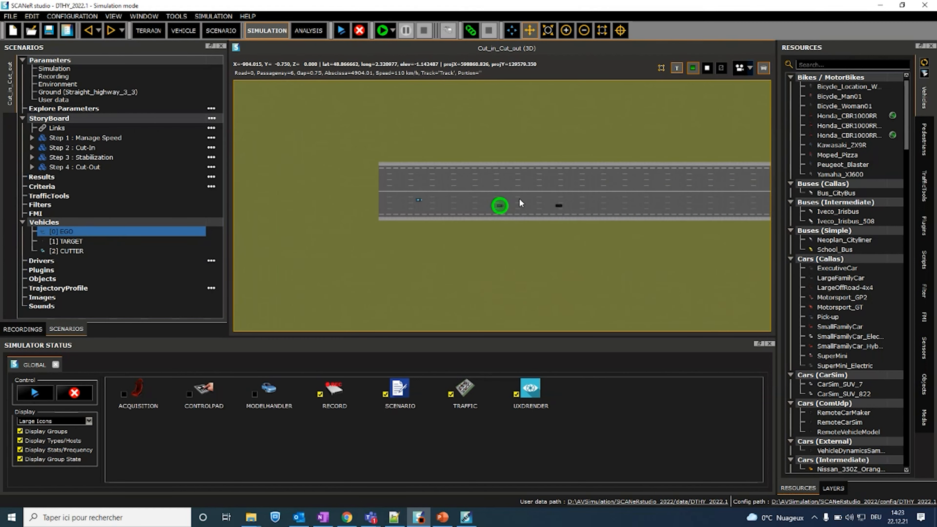
Step: Launch the simulation modules and run the scenario, starting the TRAFFIC process from the scenario check results
{"action": "left_click", "coordinate": [341, 31]}
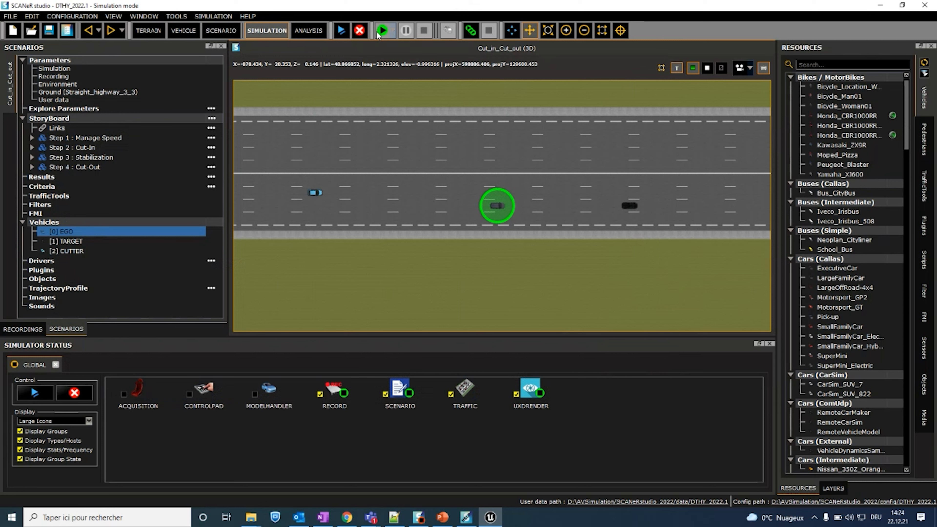
{"action": "left_click", "coordinate": [380, 31]}
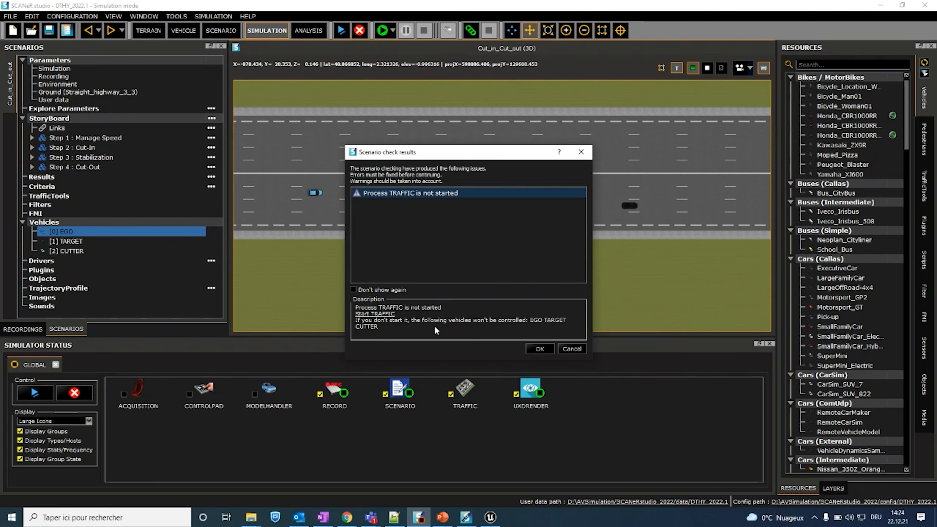
{"action": "left_click", "coordinate": [375, 314]}
{"action": "left_click", "coordinate": [546, 347]}
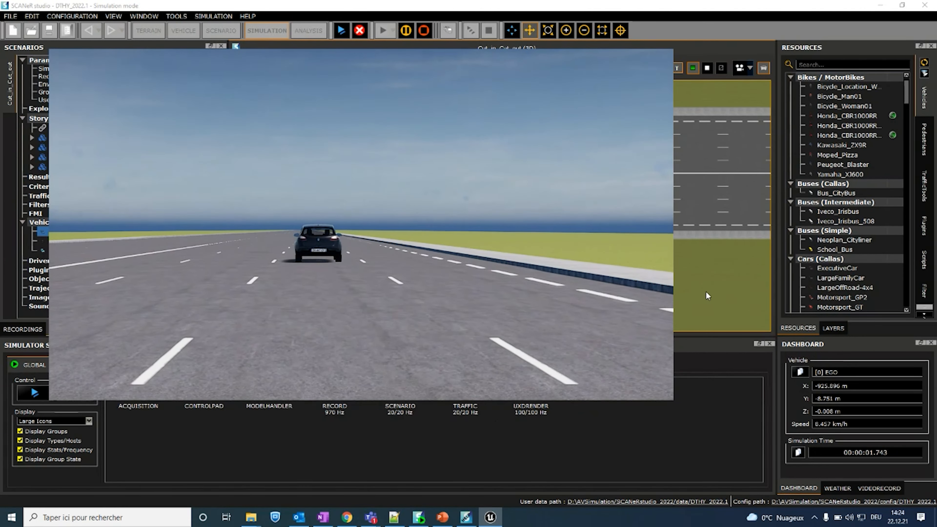
Step: Bring SCANeR studio in front of the rendering, expand the Manage Speed and Cut-In steps in the StoryBoard, and stop the simulation
{"action": "left_click", "coordinate": [673, 10]}
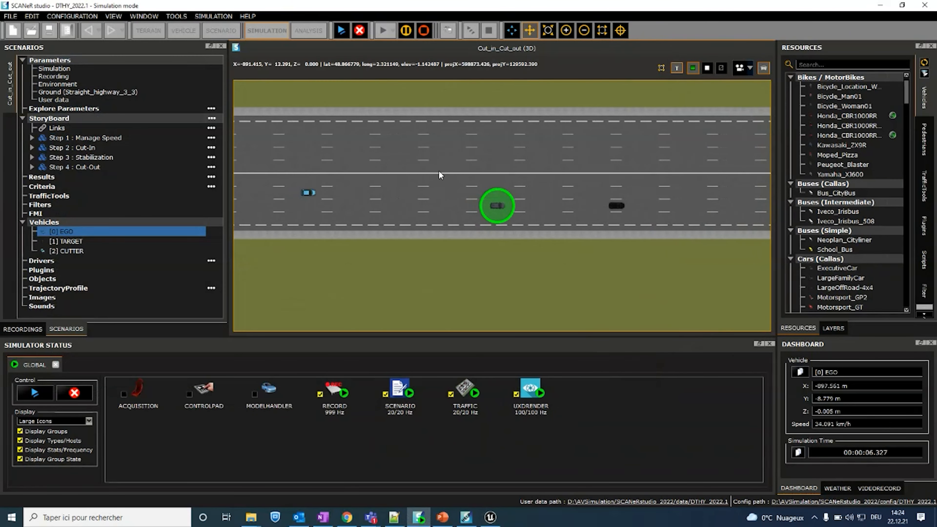
{"action": "left_click", "coordinate": [32, 137]}
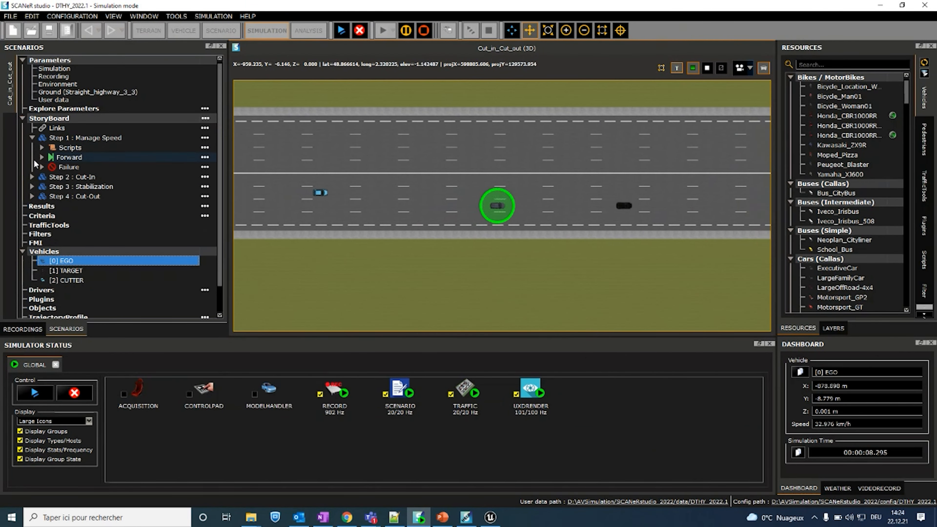
{"action": "left_click", "coordinate": [33, 186]}
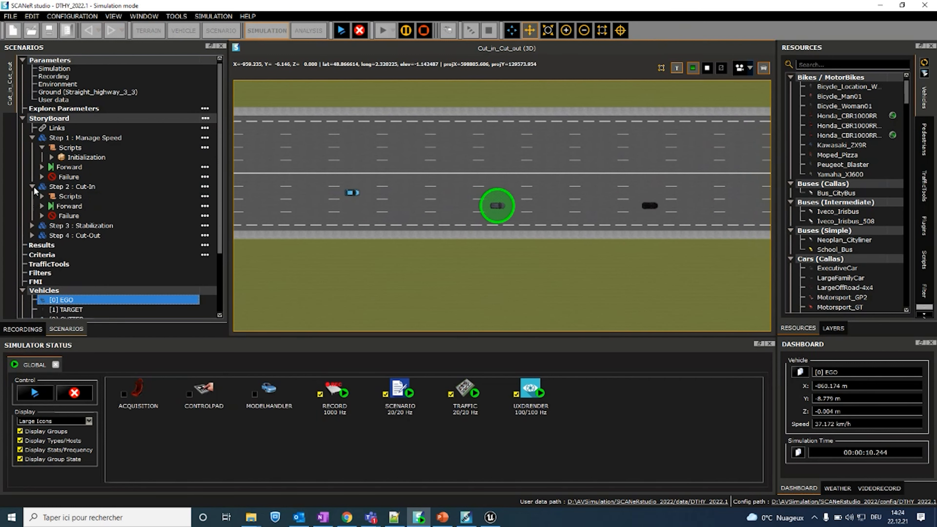
{"action": "left_click", "coordinate": [421, 32]}
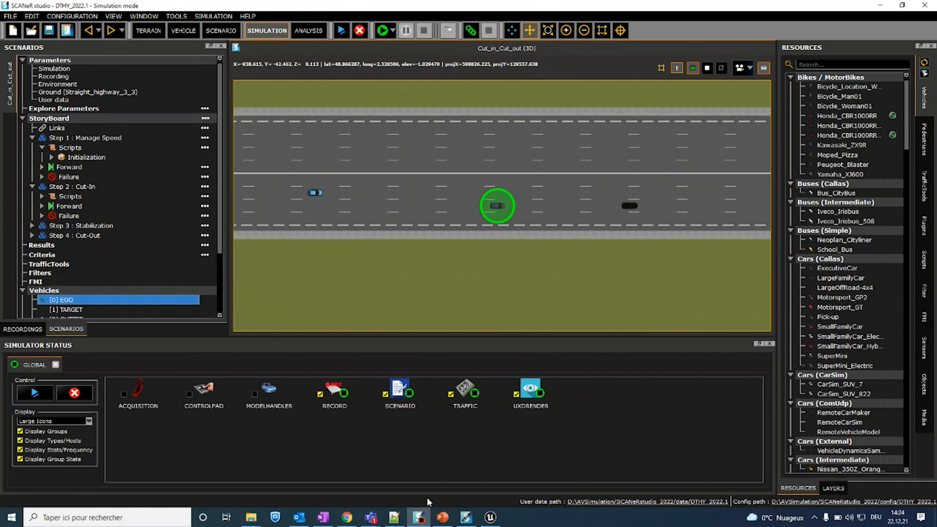
Step: Switch to Chrome, review the SCANeR Trial Version 2022.1 section of the Free Downloads page, and return to SCANeR studio
{"action": "left_click", "coordinate": [344, 523]}
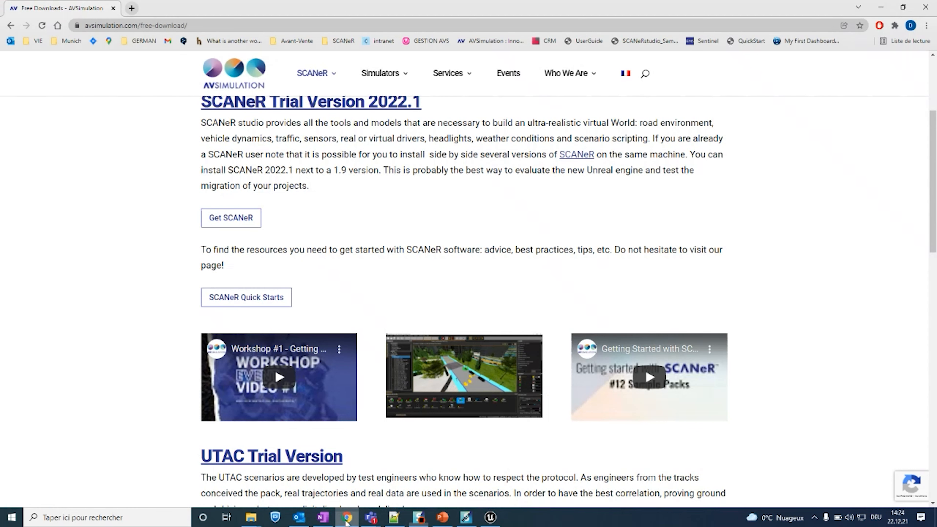
{"action": "mouse_move", "coordinate": [332, 74]}
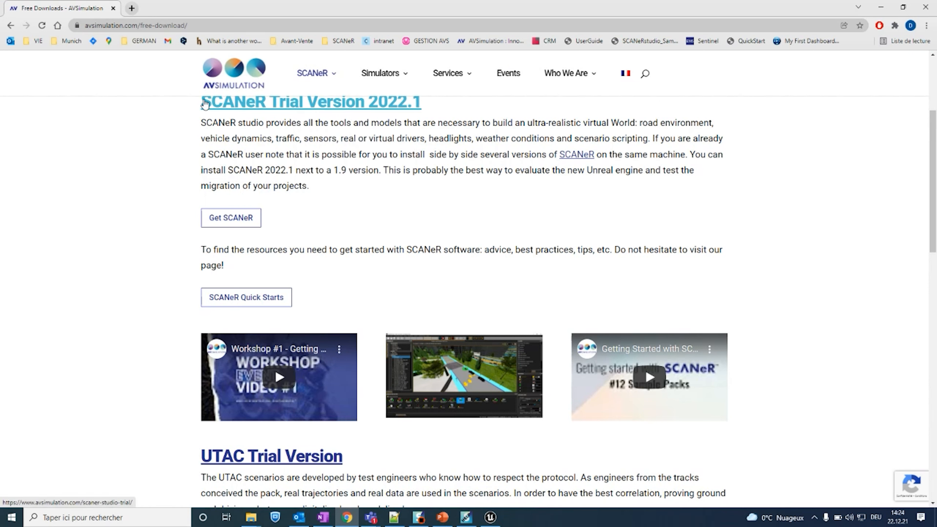
{"action": "left_click_drag", "start_coordinate": [178, 114], "coordinate": [326, 155]}
{"action": "left_click", "coordinate": [319, 196]}
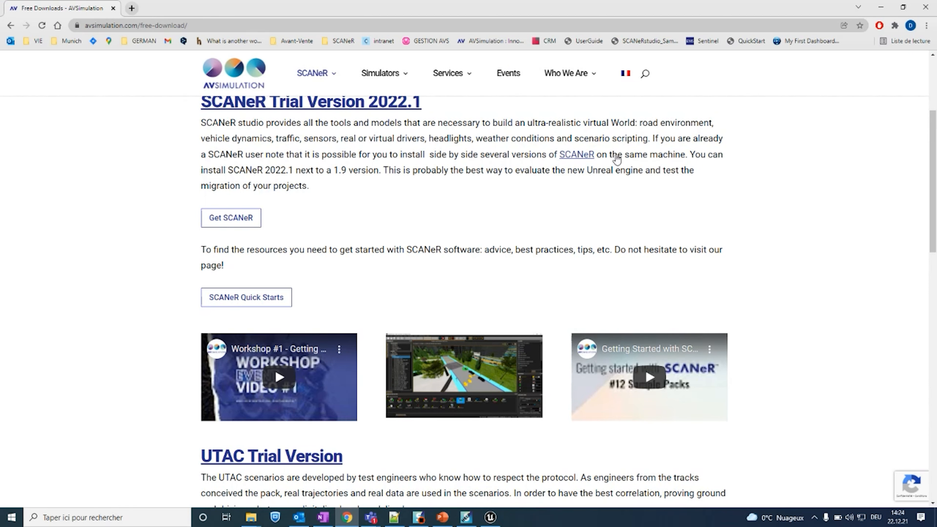
{"action": "left_click", "coordinate": [880, 11]}
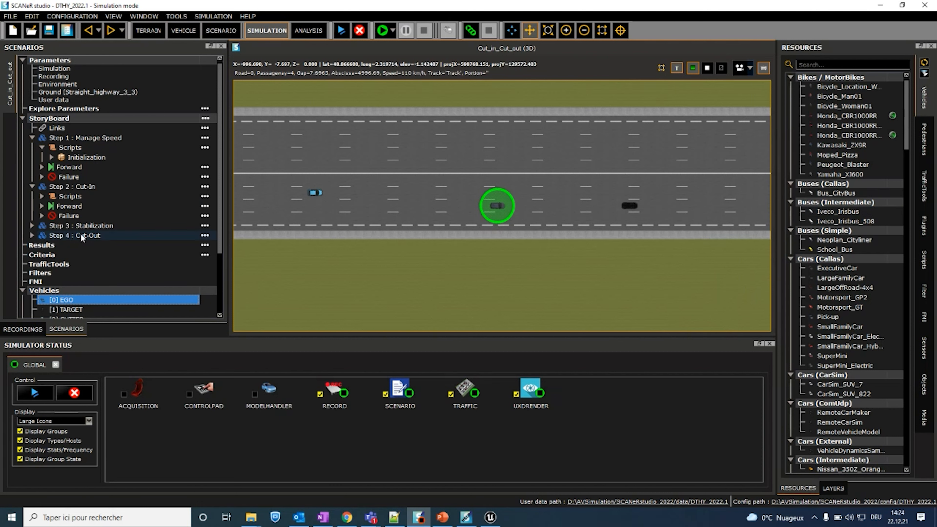
Step: Open the EGO vehicle's instance setup, examine its Driver parameters and cancel without changes, returning to the StoryBoard steps
{"action": "scroll", "coordinate": [104, 220], "scroll_direction": "down", "scroll_amount": 2}
{"action": "scroll", "coordinate": [103, 221], "scroll_direction": "down", "scroll_amount": 1}
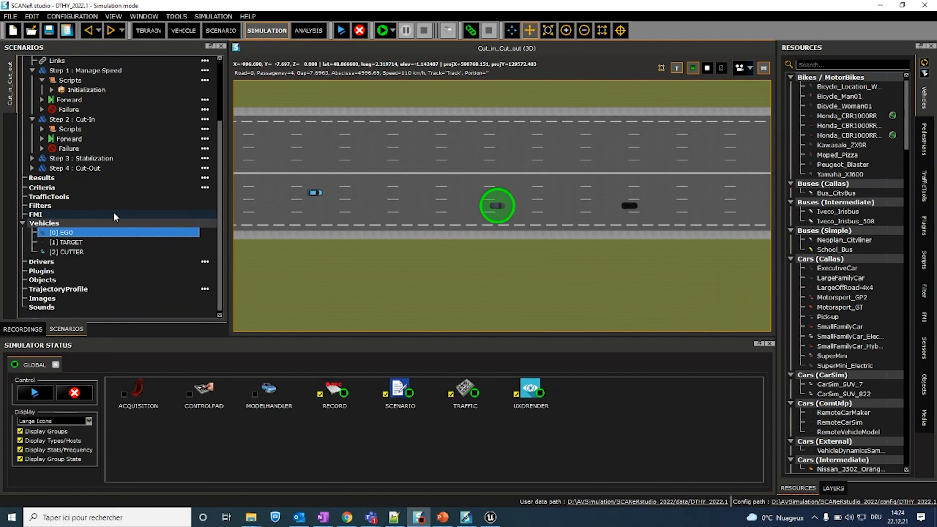
{"action": "double_click", "coordinate": [106, 233]}
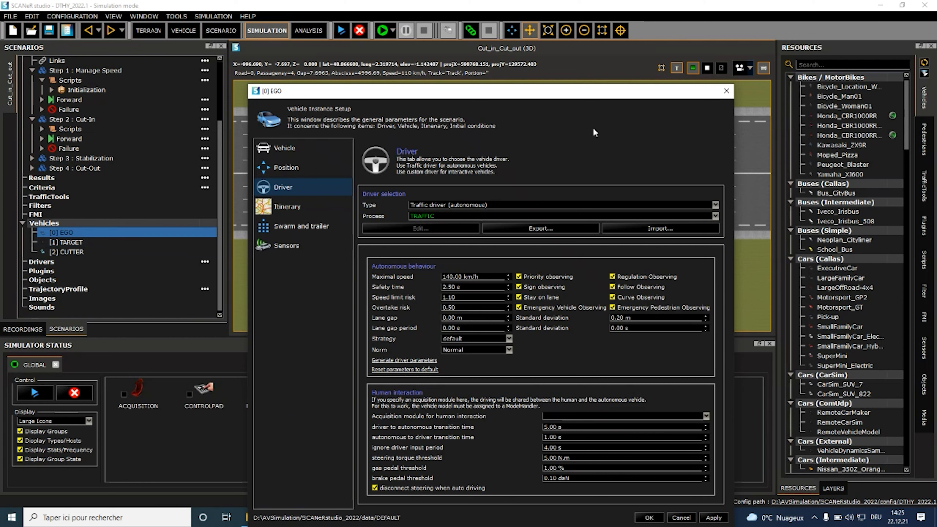
{"action": "left_click", "coordinate": [726, 91]}
{"action": "right_click", "coordinate": [106, 231]}
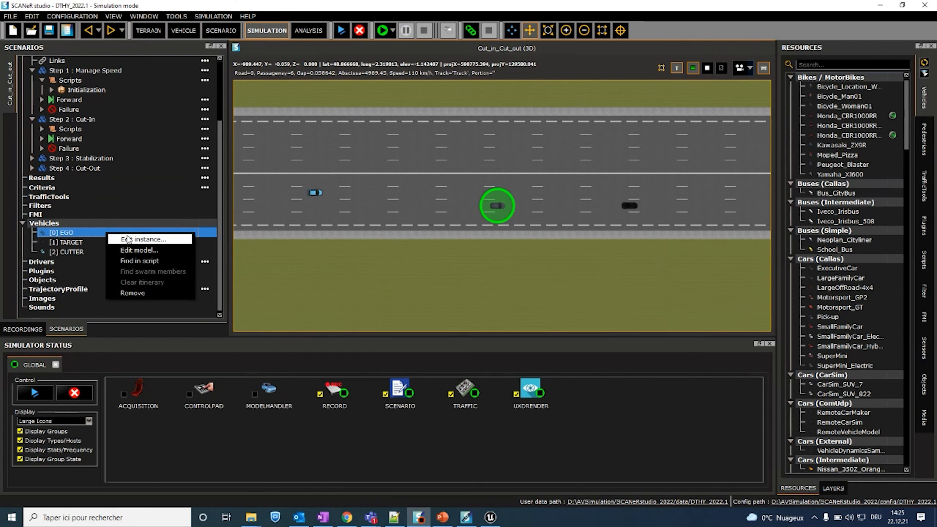
{"action": "left_click", "coordinate": [133, 240]}
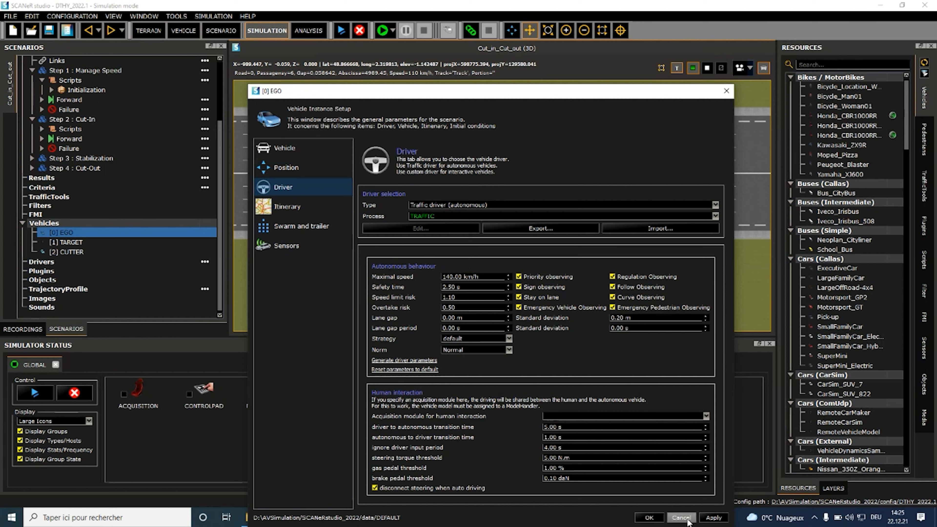
{"action": "left_click", "coordinate": [681, 517]}
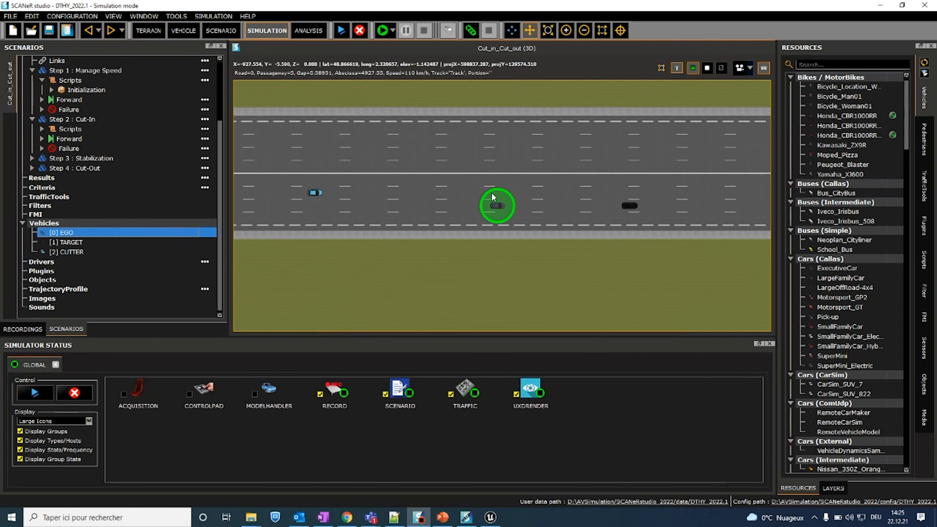
{"action": "scroll", "coordinate": [107, 143], "scroll_direction": "up", "scroll_amount": 3}
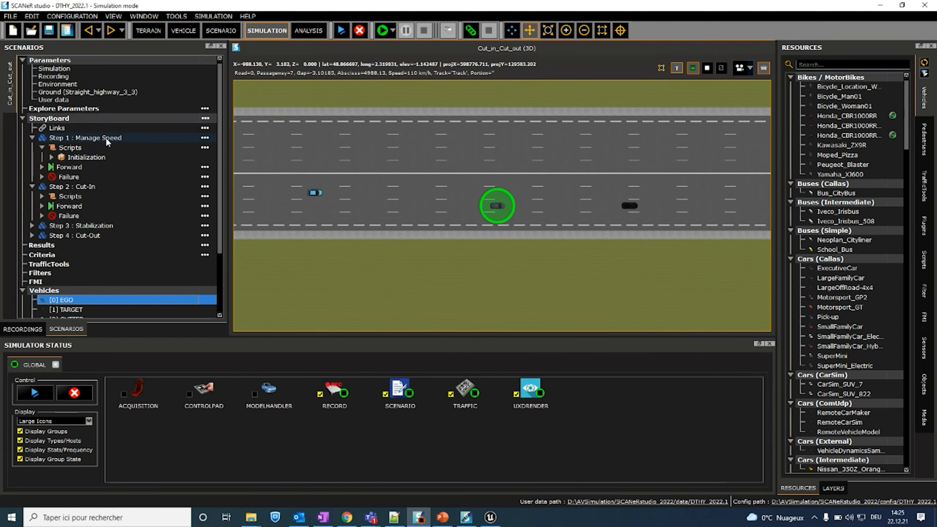
Step: Open the Initialization script of Step 1 : Manage Speed and examine the setSafetyTime rule for EGO and its action
{"action": "double_click", "coordinate": [67, 158]}
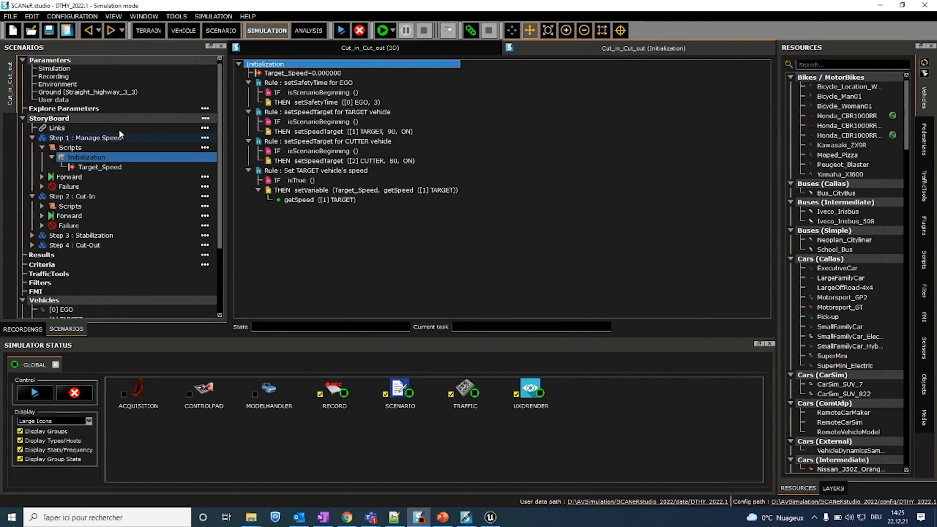
{"action": "left_click", "coordinate": [311, 83]}
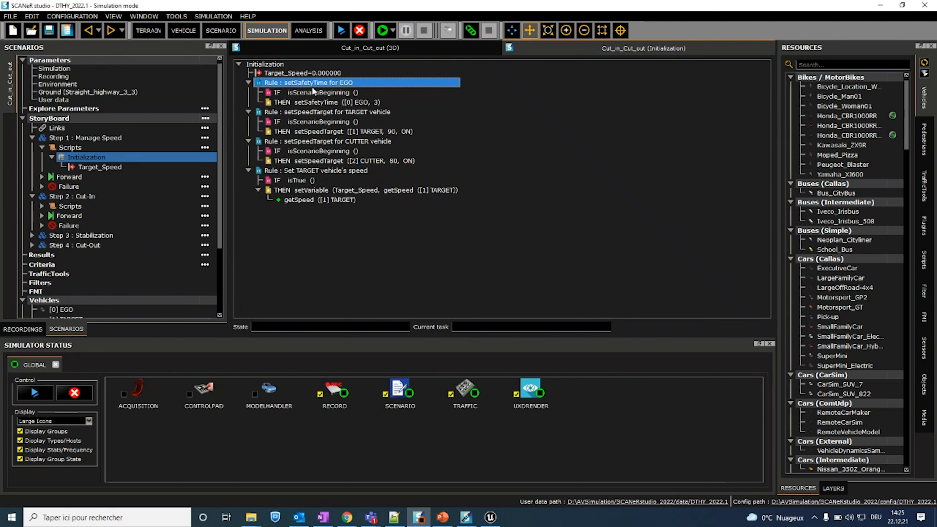
{"action": "left_click", "coordinate": [348, 103]}
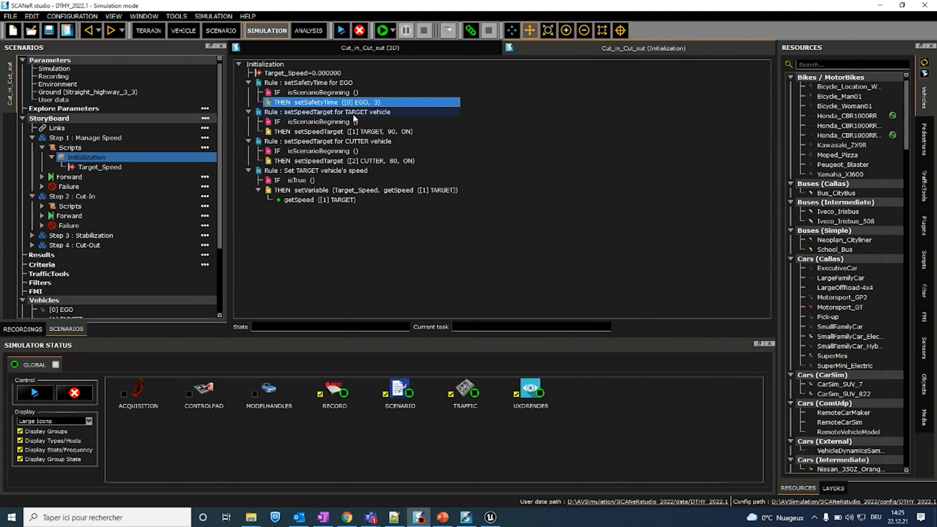
Step: Open the EGO vehicle's instance setup, highlight the driver's Safety time value, and cancel without changes
{"action": "scroll", "coordinate": [90, 230], "scroll_direction": "down", "scroll_amount": 3}
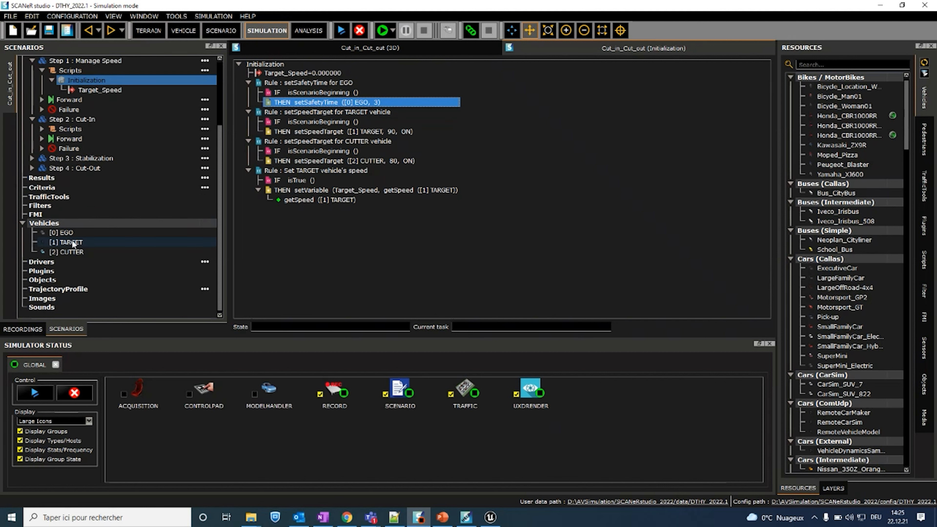
{"action": "left_click", "coordinate": [75, 233]}
{"action": "double_click", "coordinate": [74, 232]}
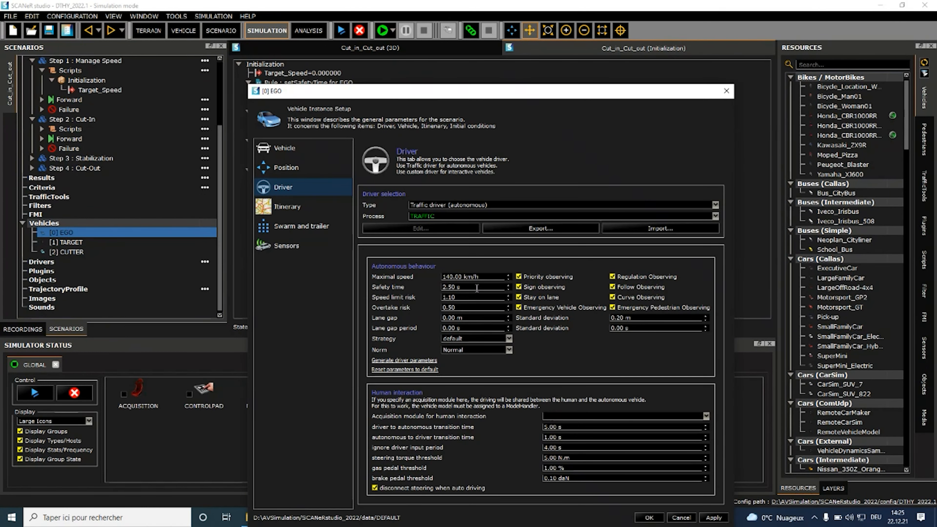
{"action": "double_click", "coordinate": [466, 289]}
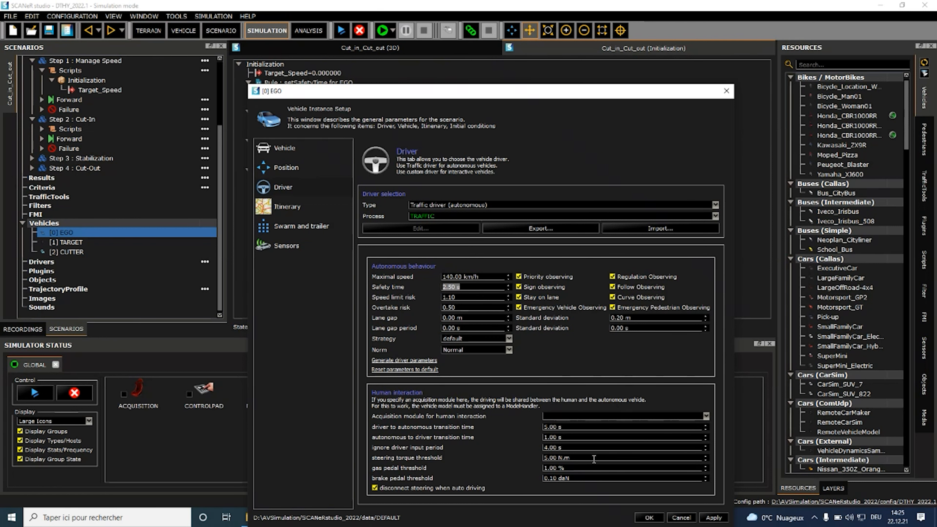
{"action": "left_click", "coordinate": [681, 518]}
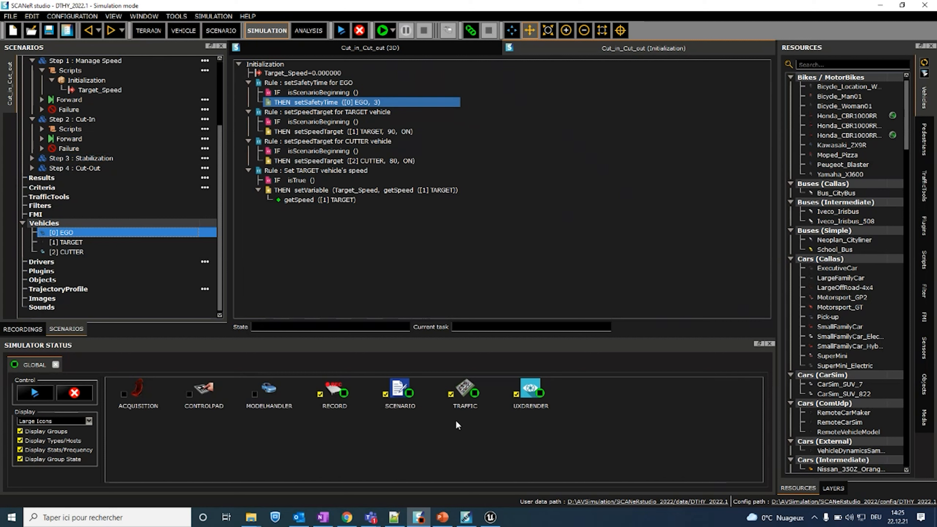
Step: Bring up the SCANeR studio scripting help, look up "vehi" in its index, and clear that search
{"action": "left_click", "coordinate": [466, 518]}
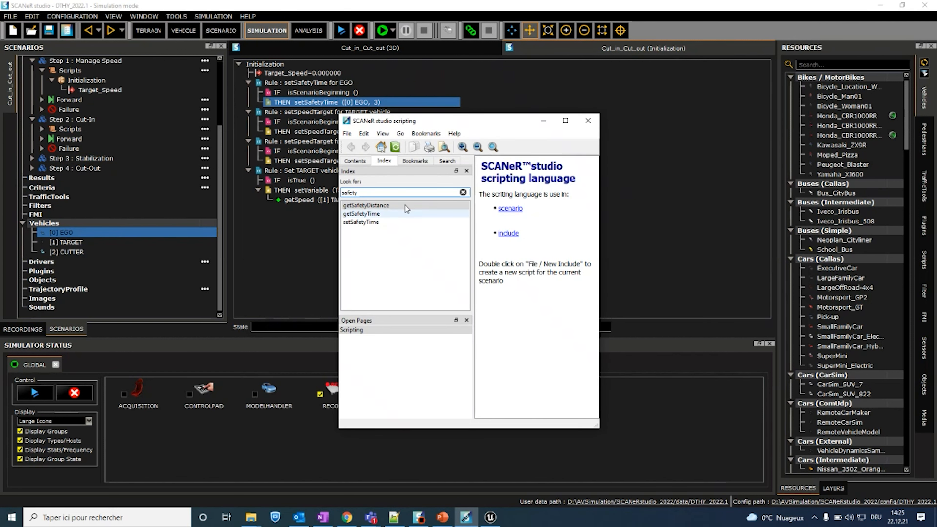
{"action": "left_click", "coordinate": [463, 193]}
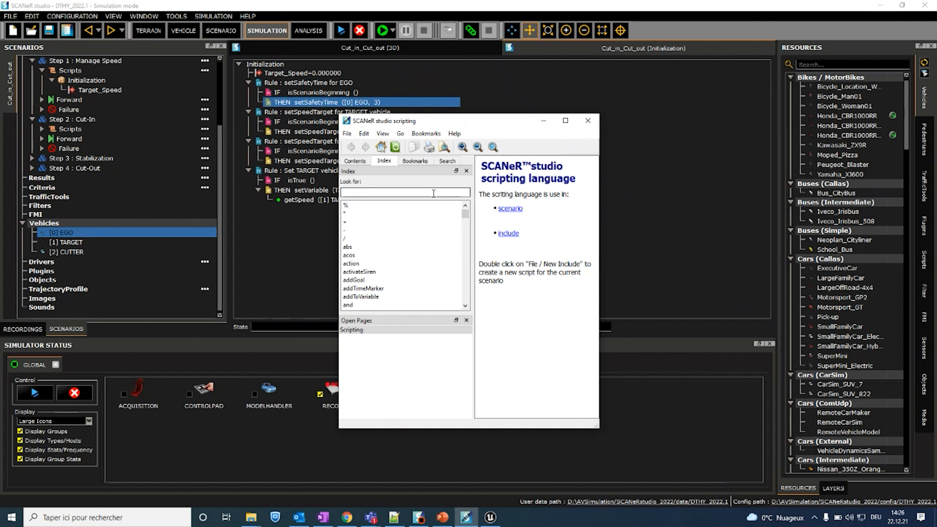
{"action": "type", "text": "vehi"}
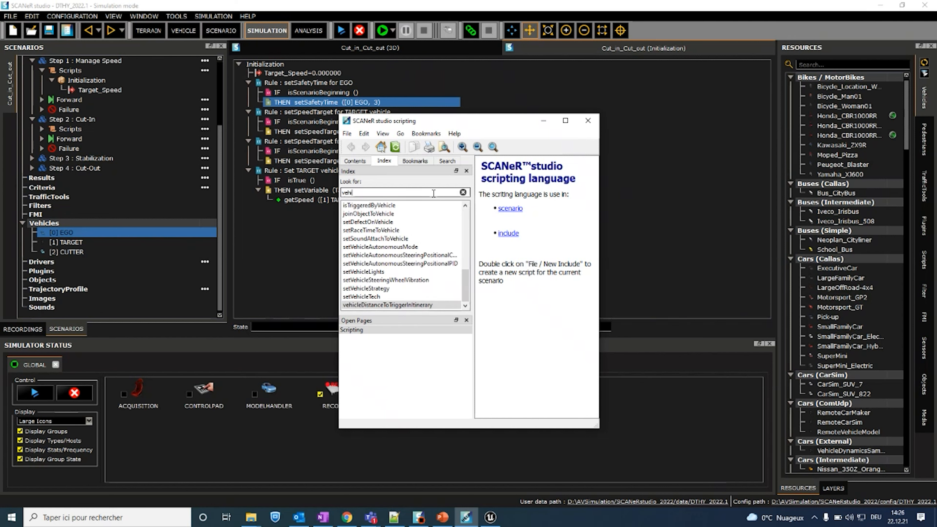
{"action": "key", "text": "BackSpace"}
{"action": "key", "text": "BackSpace"}
{"action": "key", "text": "BackSpace"}
{"action": "key", "text": "BackSpace"}
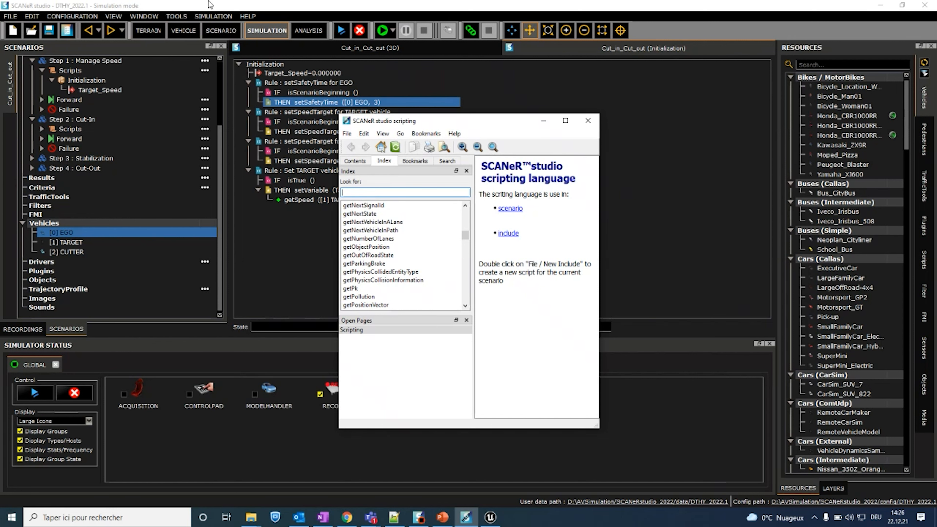
Step: Look up "lane" in the scripting help index, open the goToLane function page, and maximize the help window to read it
{"action": "left_click", "coordinate": [247, 16]}
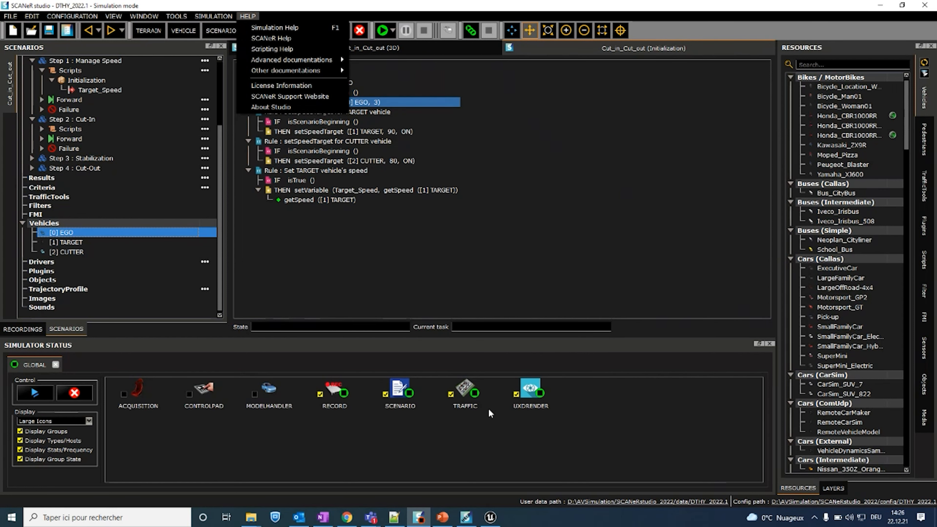
{"action": "left_click", "coordinate": [466, 517]}
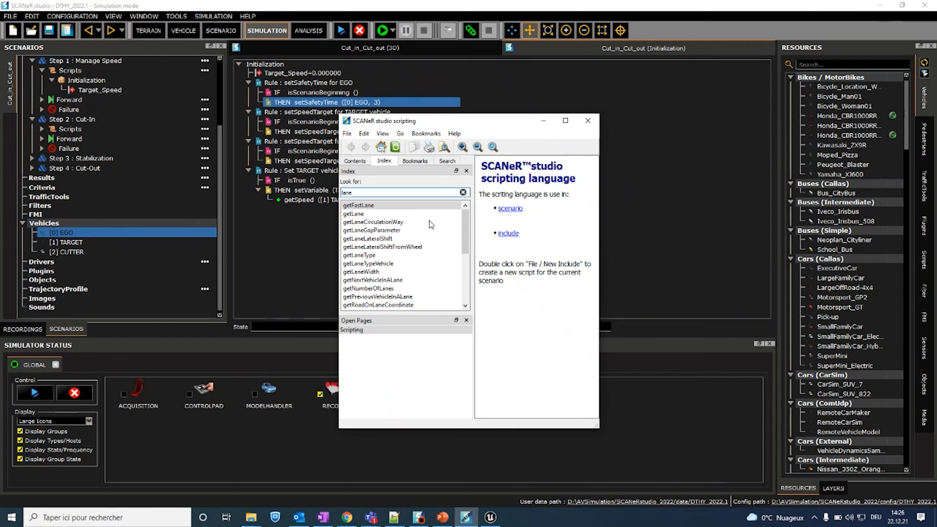
{"action": "scroll", "coordinate": [397, 245], "scroll_direction": "down", "scroll_amount": 5}
{"action": "left_click", "coordinate": [378, 247]}
{"action": "double_click", "coordinate": [375, 230]}
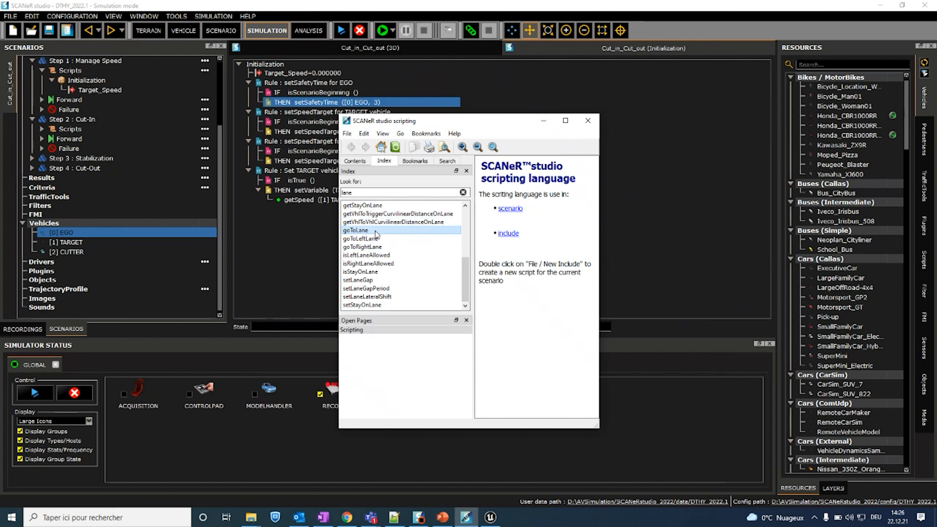
{"action": "left_click", "coordinate": [565, 120]}
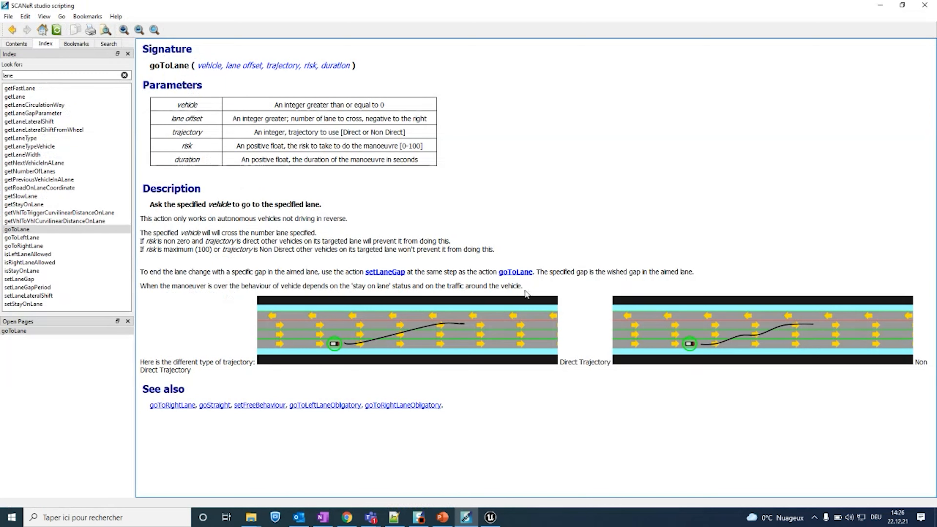
Step: Minimize the scripting help, switch to PowerPoint, and start the slide show from the "Questions?" slide
{"action": "left_click", "coordinate": [880, 7]}
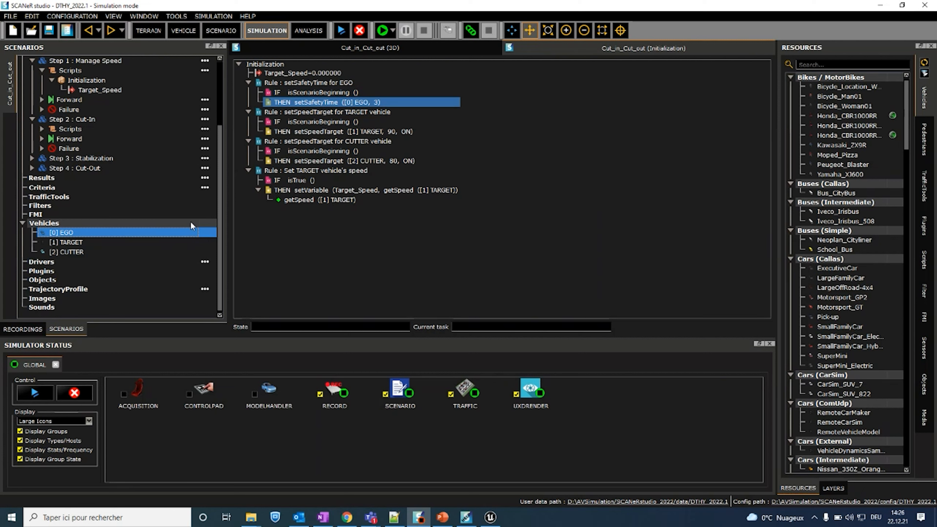
{"action": "left_click", "coordinate": [442, 517]}
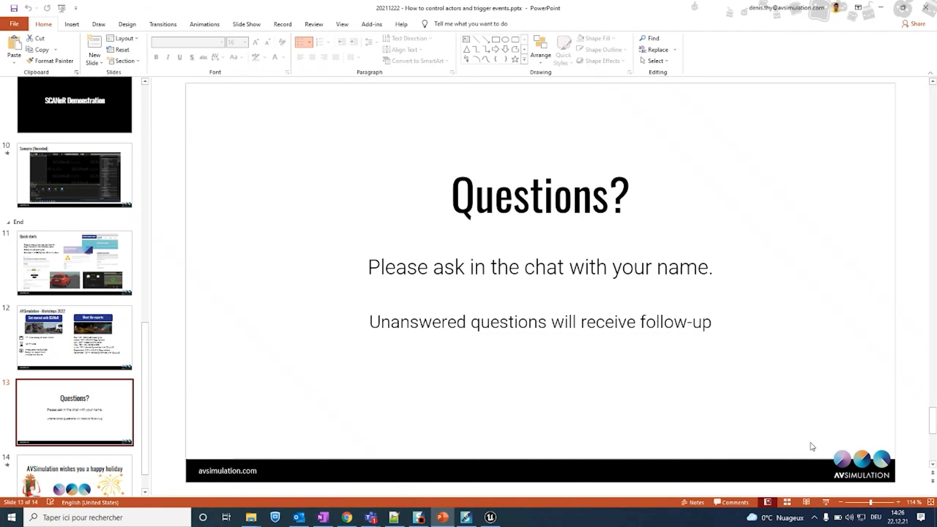
{"action": "left_click", "coordinate": [825, 502]}
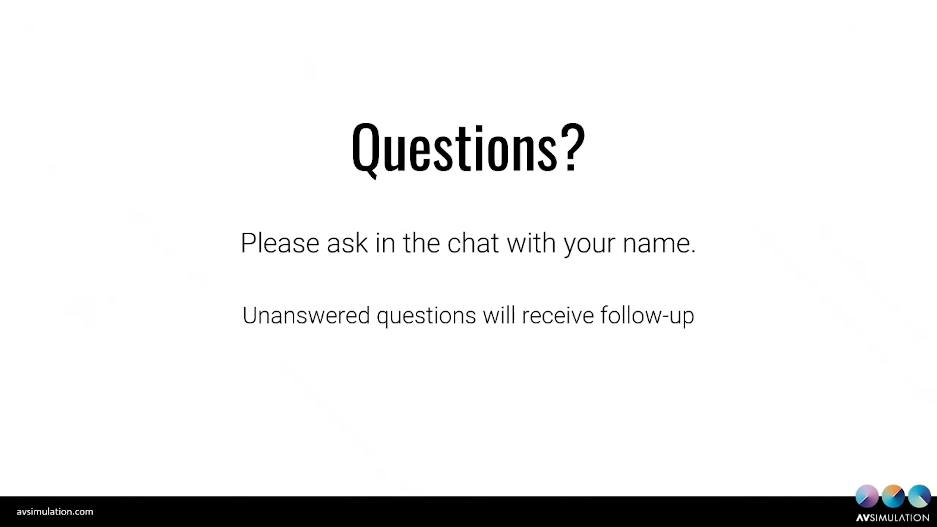